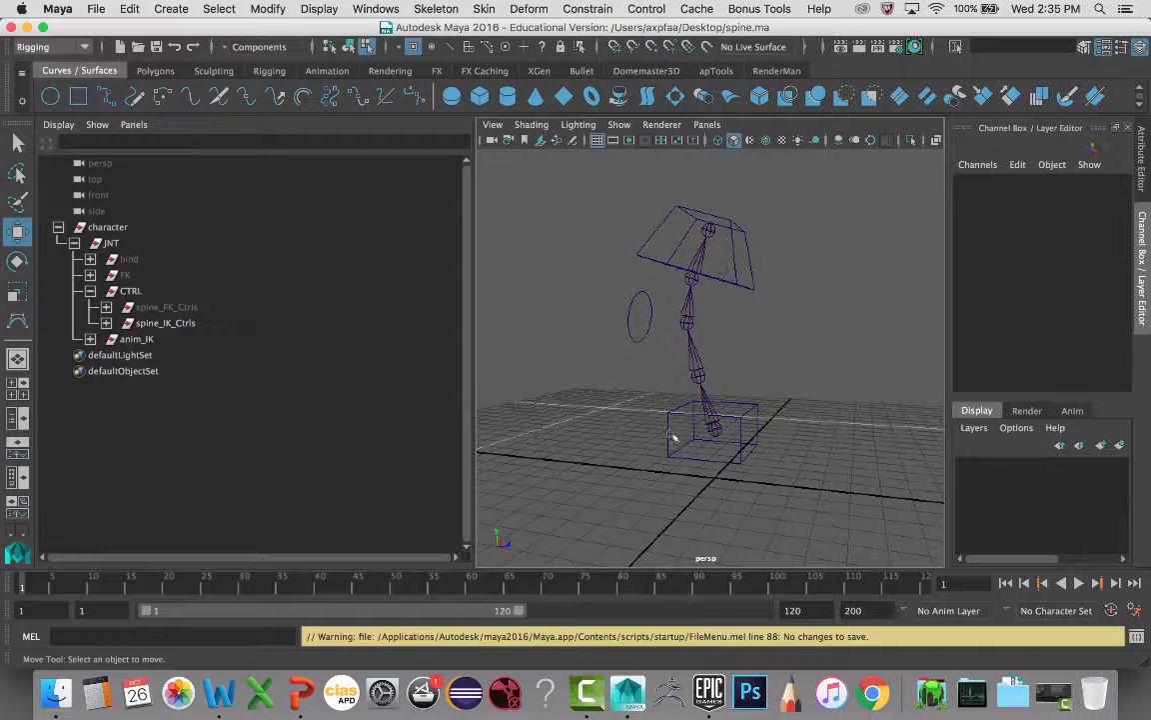
- Create an IK spline handle on the anim_IK chain from the pelvis joint to the topmost spine joint
mouse_move(748, 340)
middle_mouse_down("alt")
mouse_move(672, 328)
mouse_move(720, 330)
mouse_move(712, 352)
mouse_move(730, 324)
middle_mouse_up("alt")
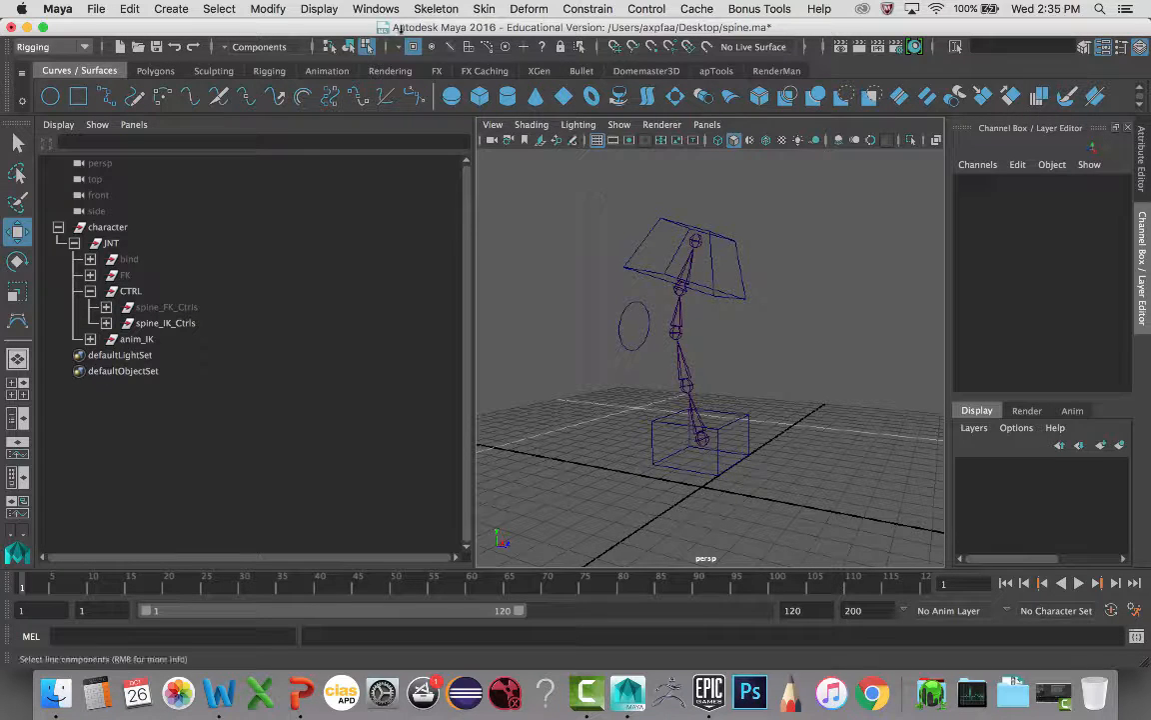
left_click(440, 9)
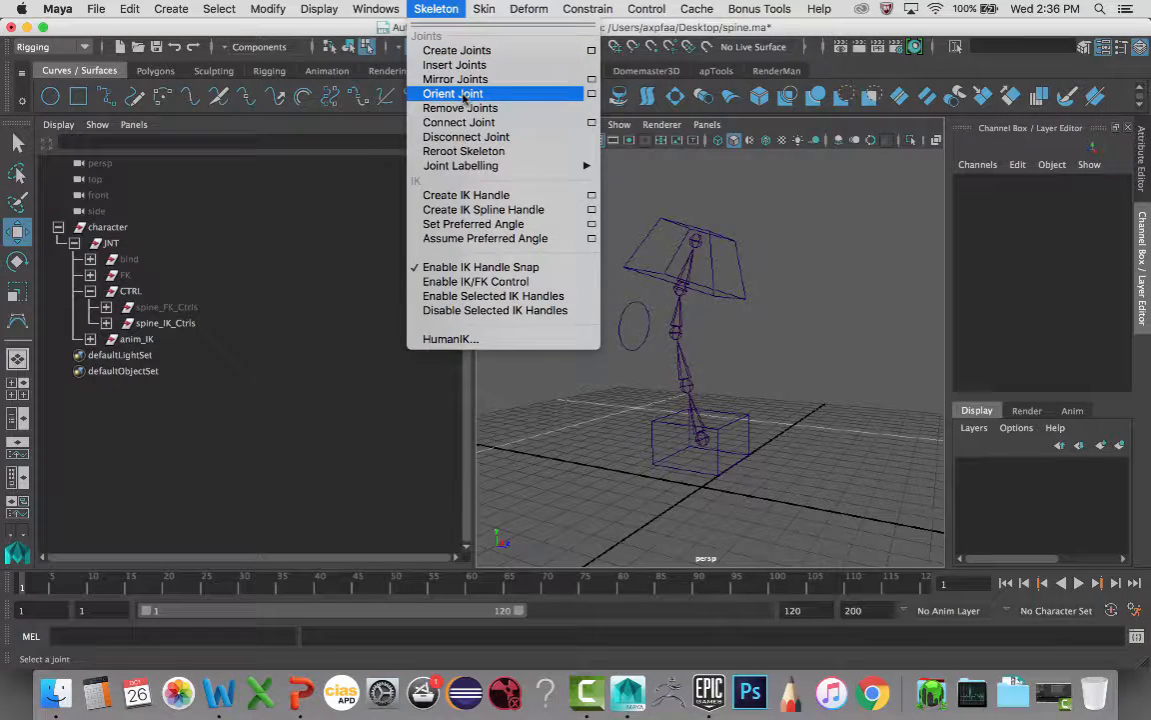
left_click(484, 210)
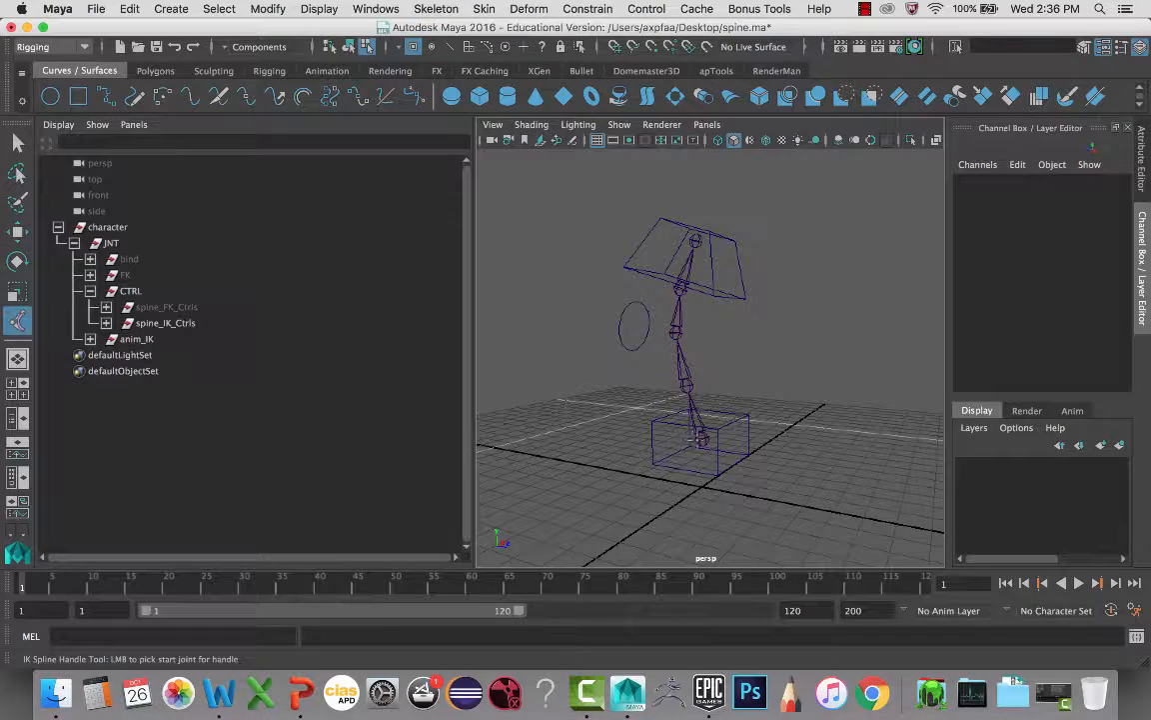
left_click(702, 440)
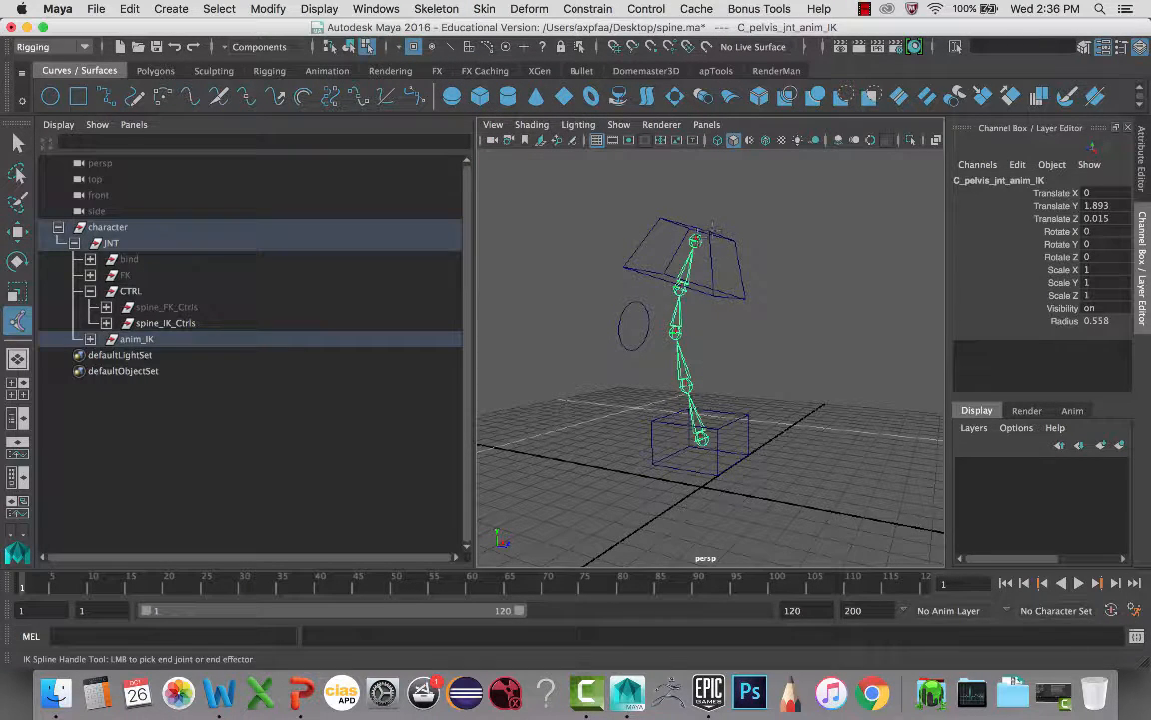
left_click(696, 238)
key("w")
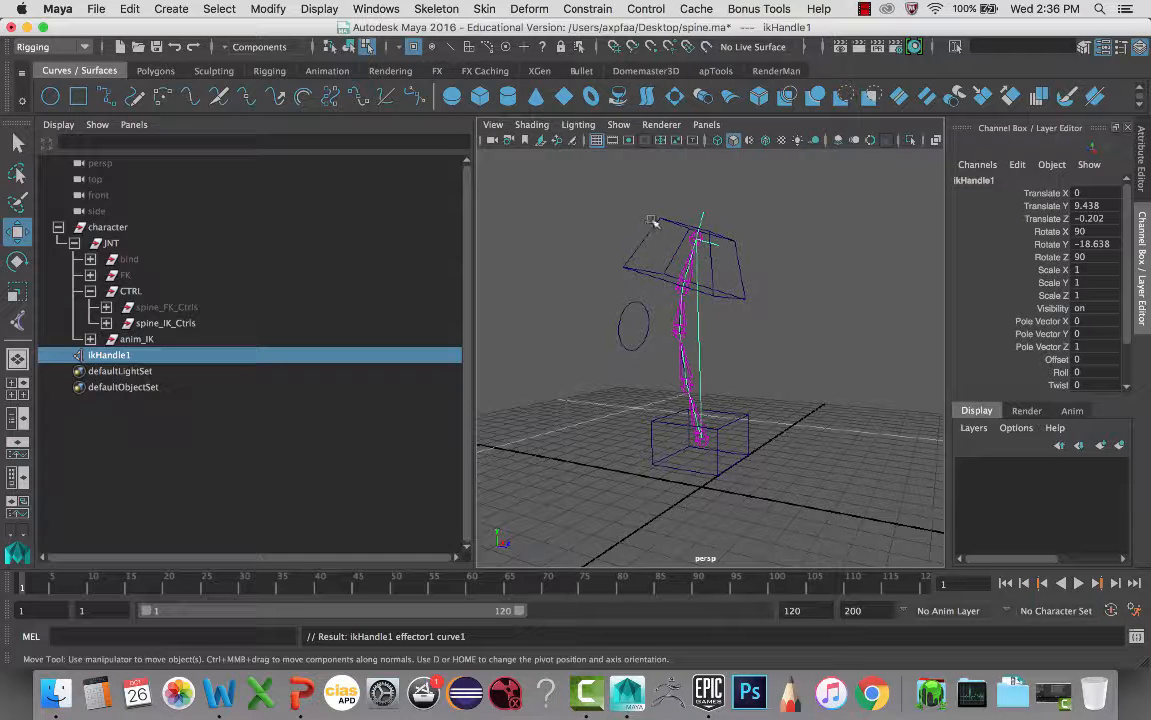
- Group the new IK handle, name the group iks, and parent it under the character group
key("ctrl+g")
double_click(104, 355)
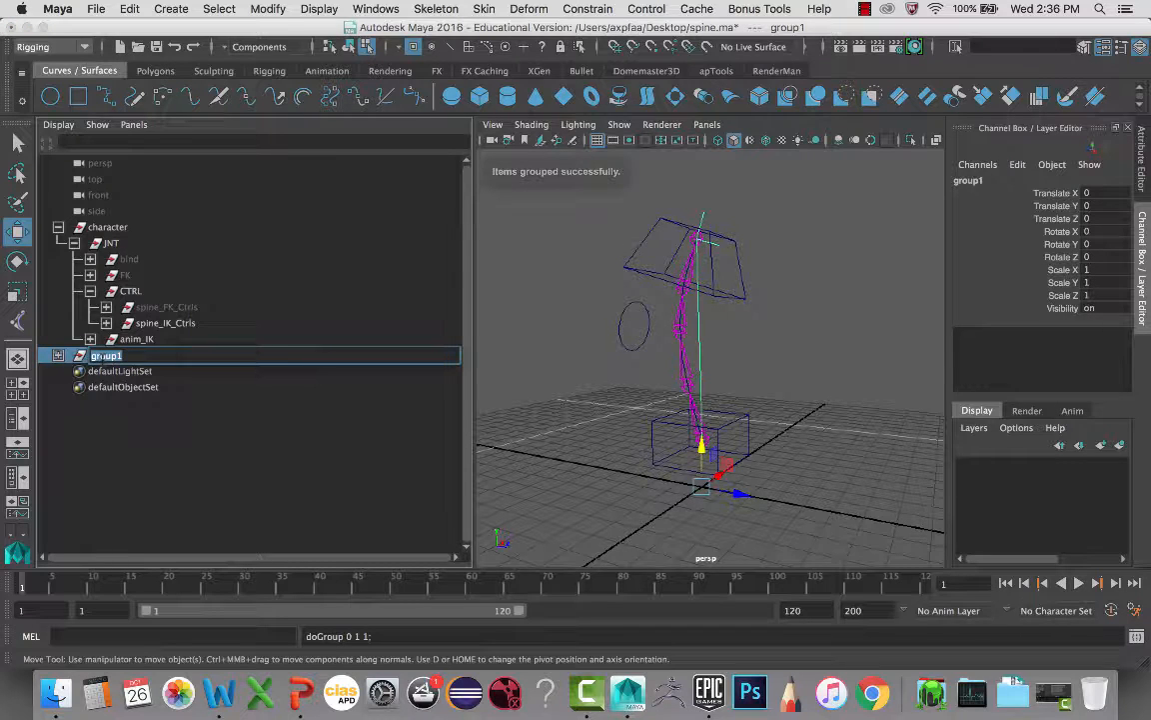
type("Ik")
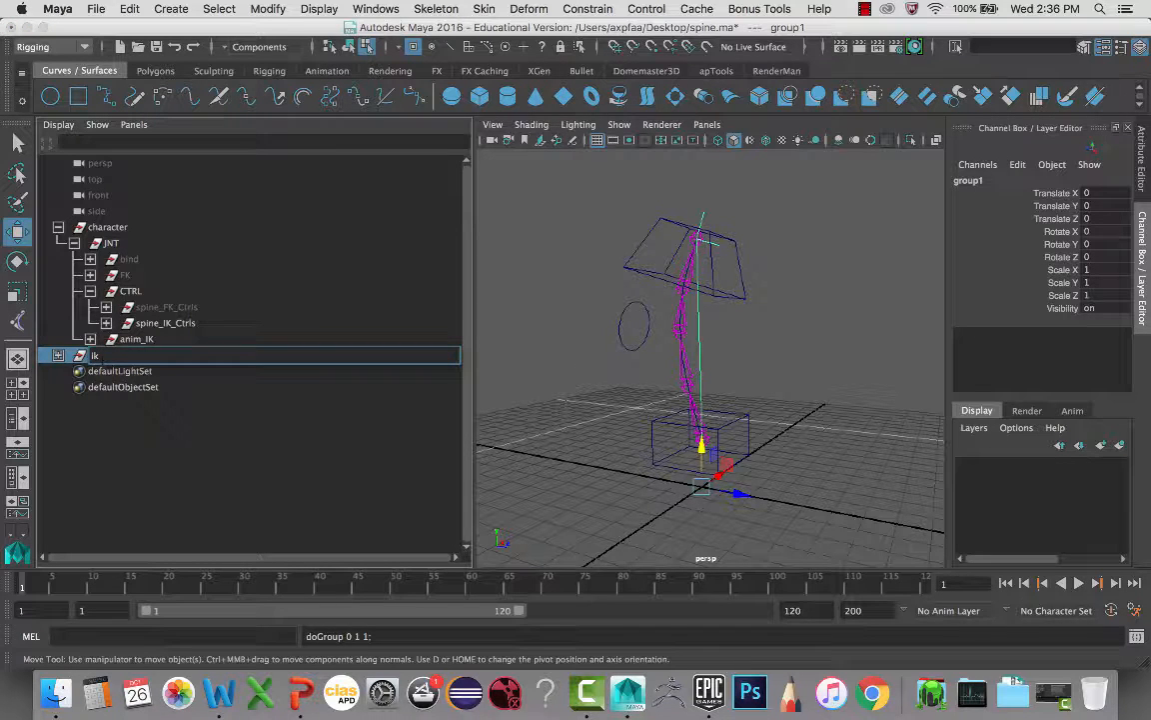
type("s")
key("Return")
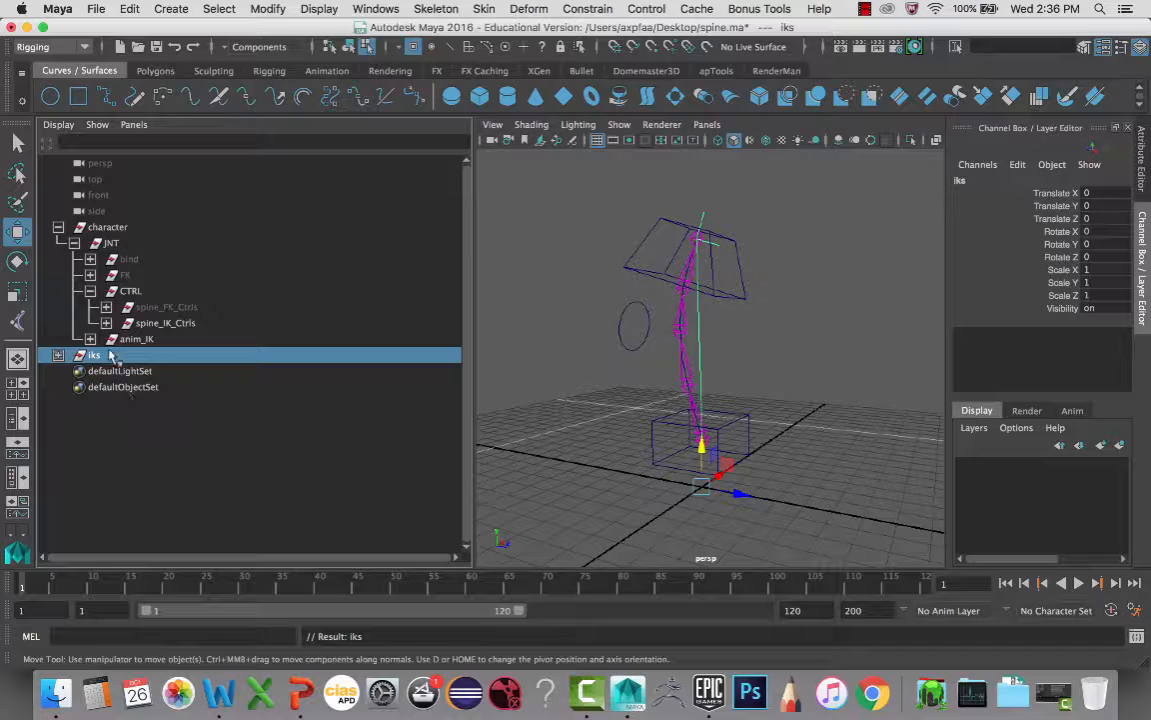
middle_click_drag(107, 358, 104, 226)
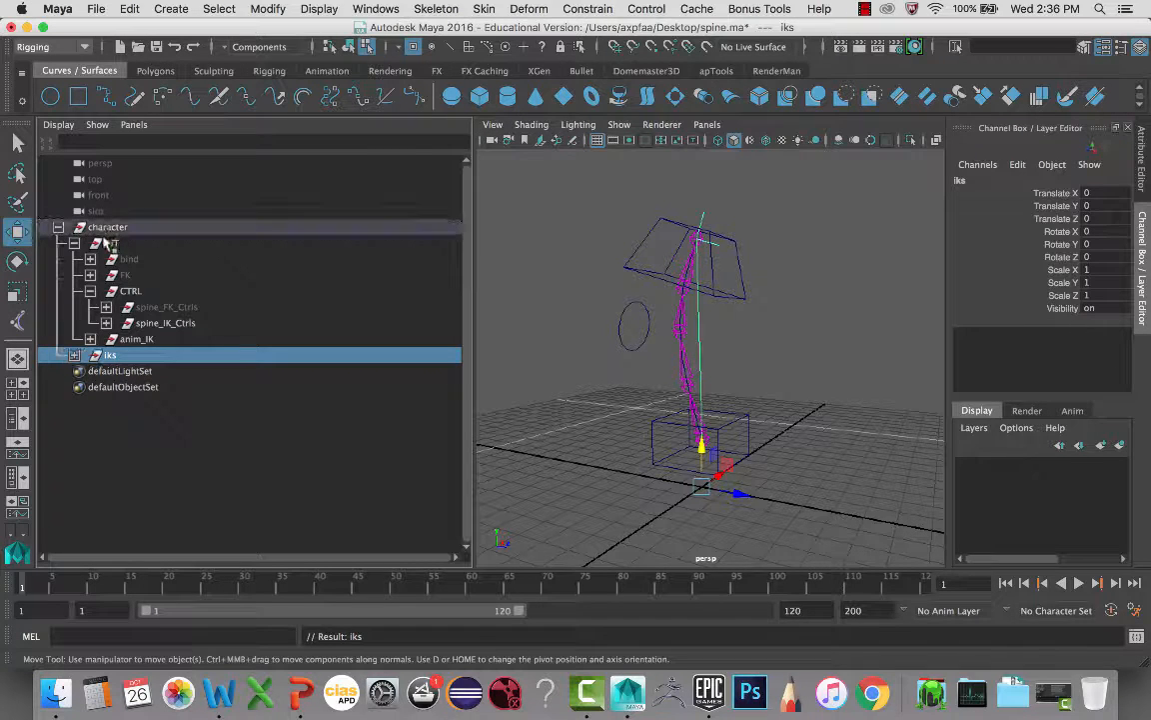
- Expand the iks group and select the upper of the two middle CVs on the spine's spline curve
left_click(110, 338)
left_click(74, 355)
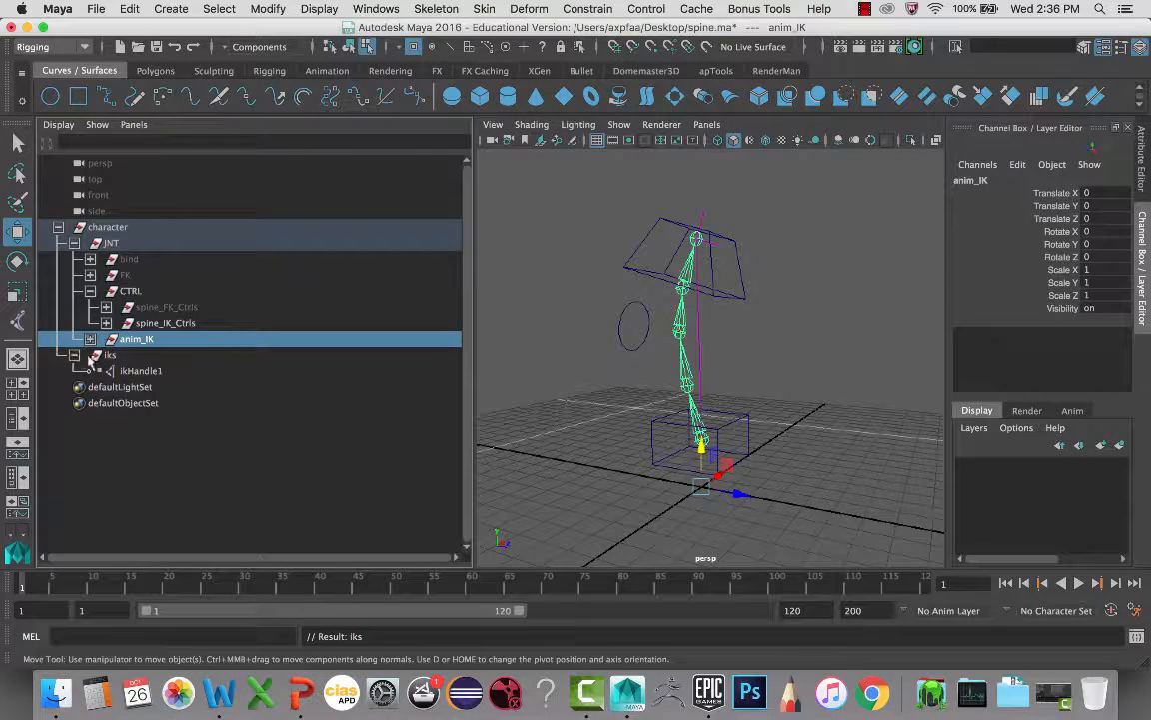
double_click(107, 371)
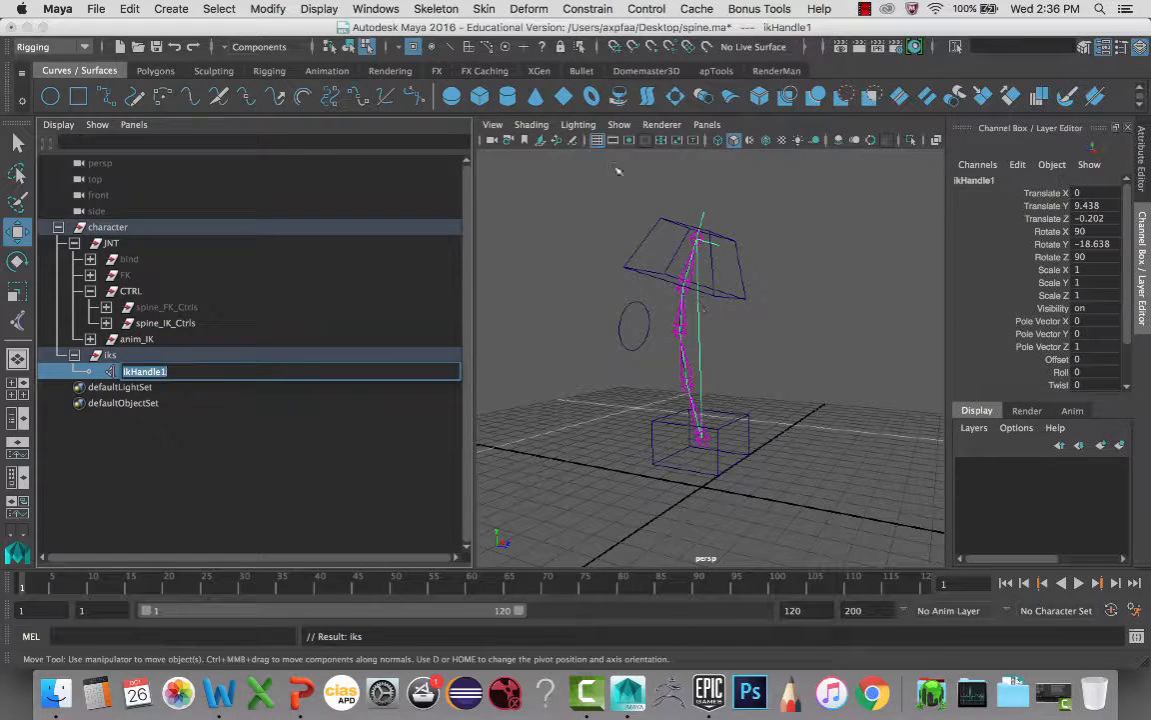
scroll(692, 303, "up", 10)
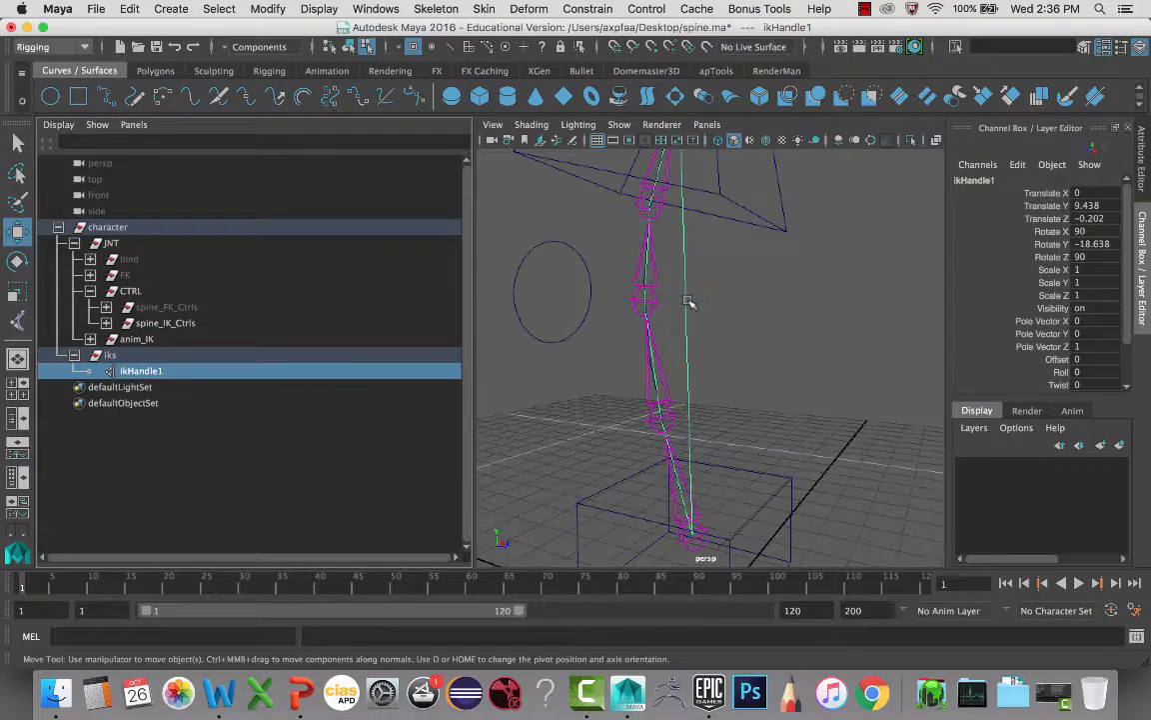
middle_click_drag(692, 302, 700, 310, "alt")
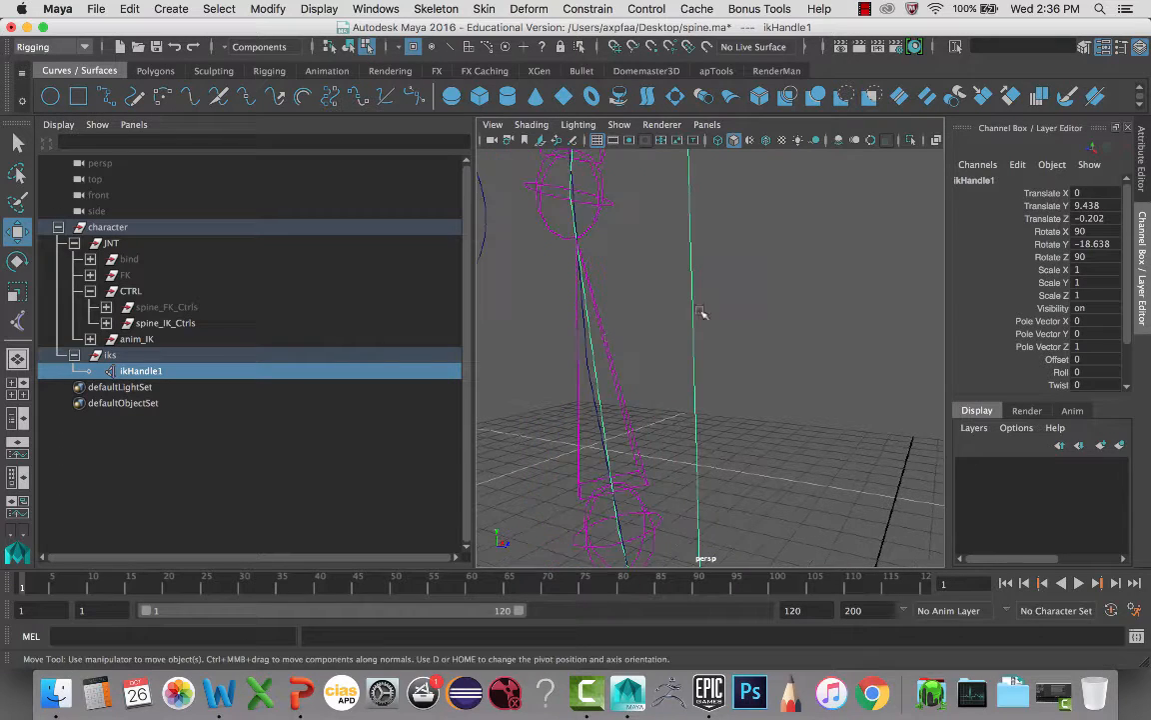
left_click(591, 362)
scroll(605, 315, "down", 2)
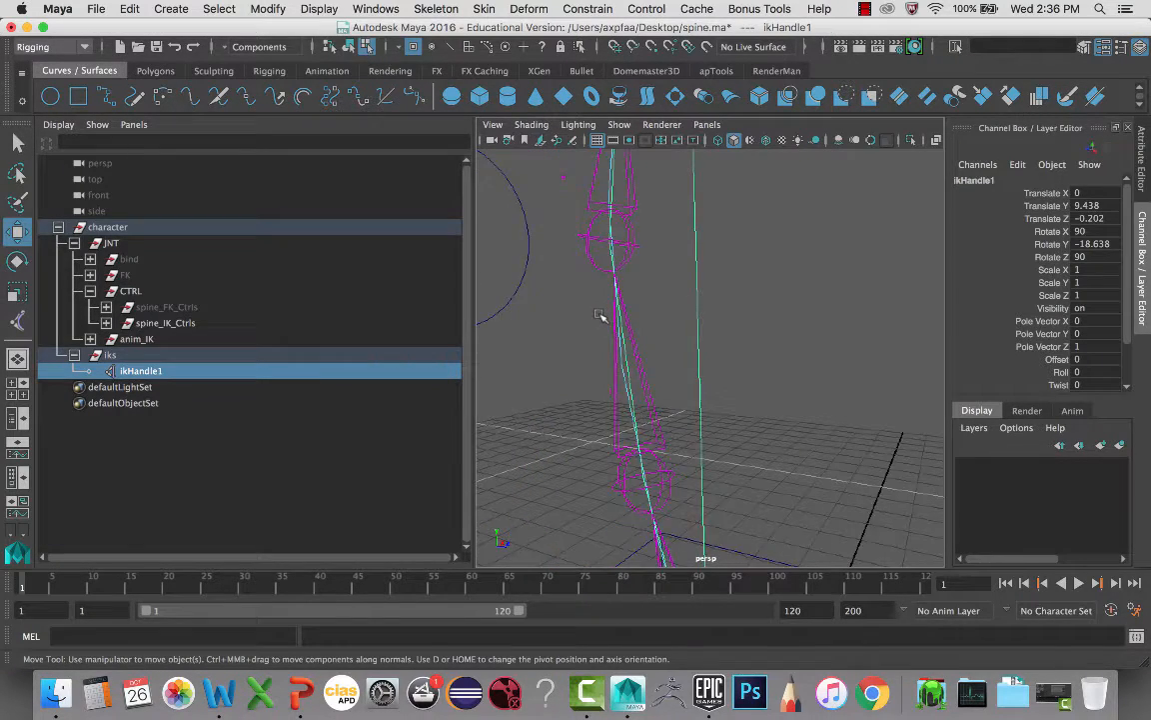
scroll(600, 316, "down", 3)
left_click_drag(587, 208, 645, 265)
- Test-move the selected curve CV about 4 units along negative Z and undo the move
scroll(587, 237, "down", 10)
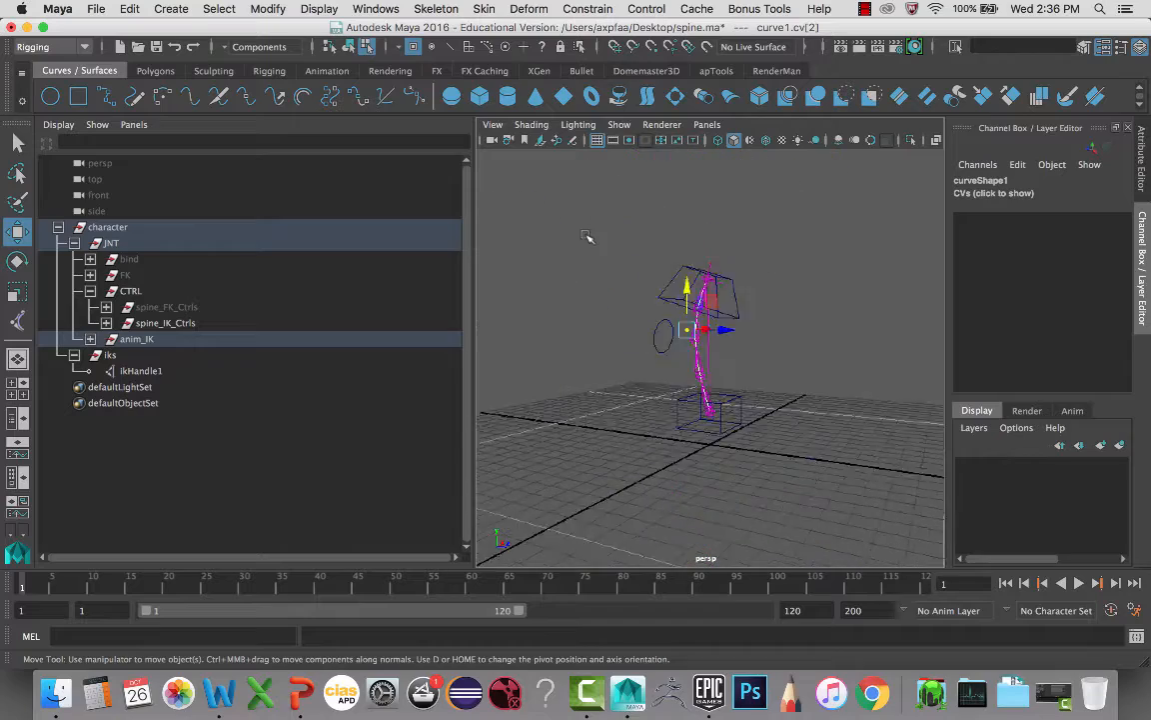
scroll(588, 237, "down", 3)
left_click_drag(587, 237, 450, 310, "alt")
scroll(644, 271, "up", 10)
key("super+z")
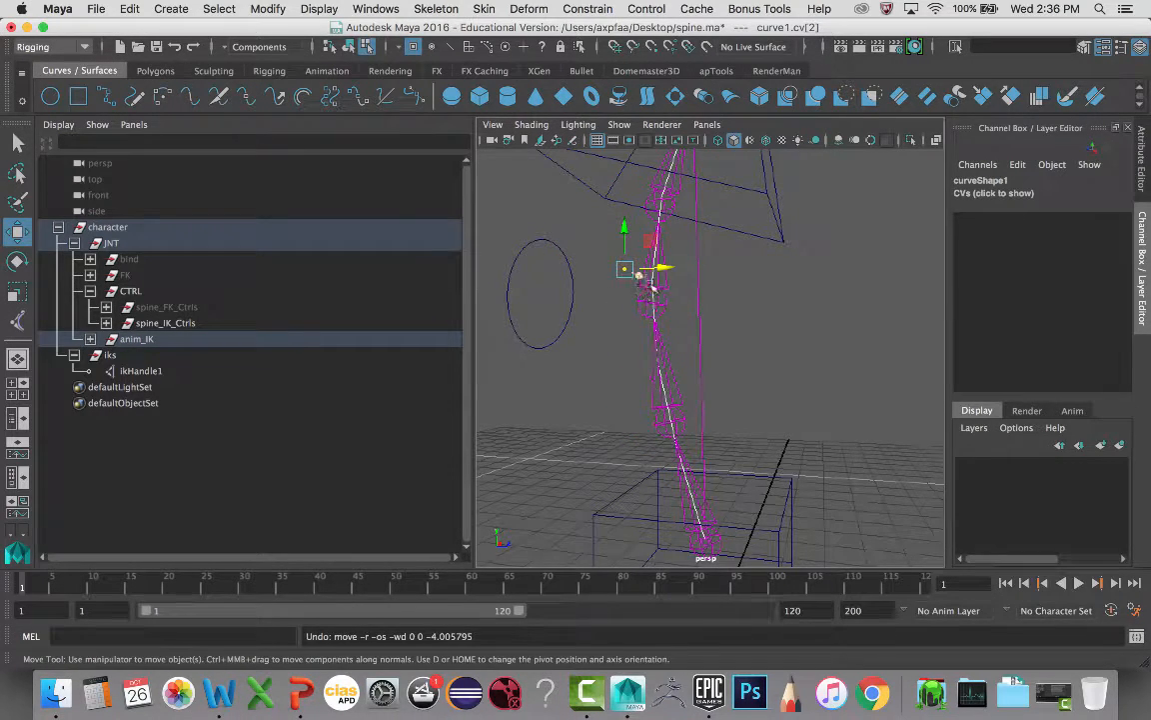
- Add the lower middle CV of the spline curve to the selection alongside the upper one
middle_click_drag(648, 302, 692, 363, "alt")
scroll(691, 363, "down", 3)
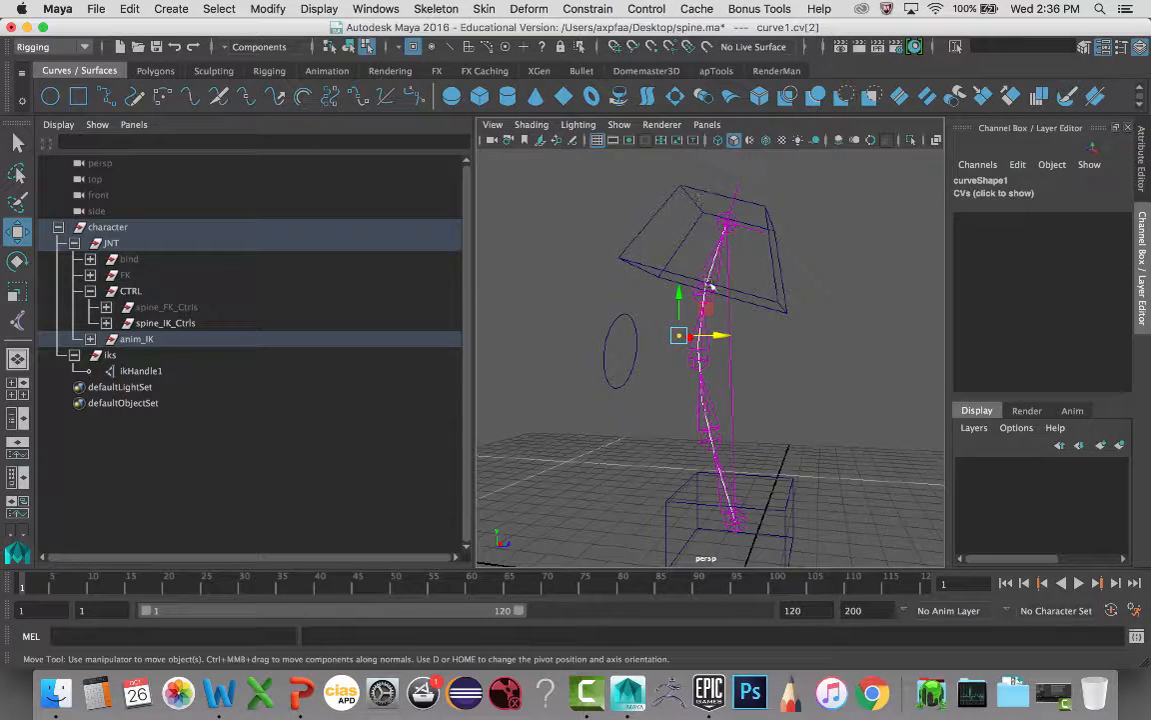
middle_click_drag(718, 340, 723, 294, "alt")
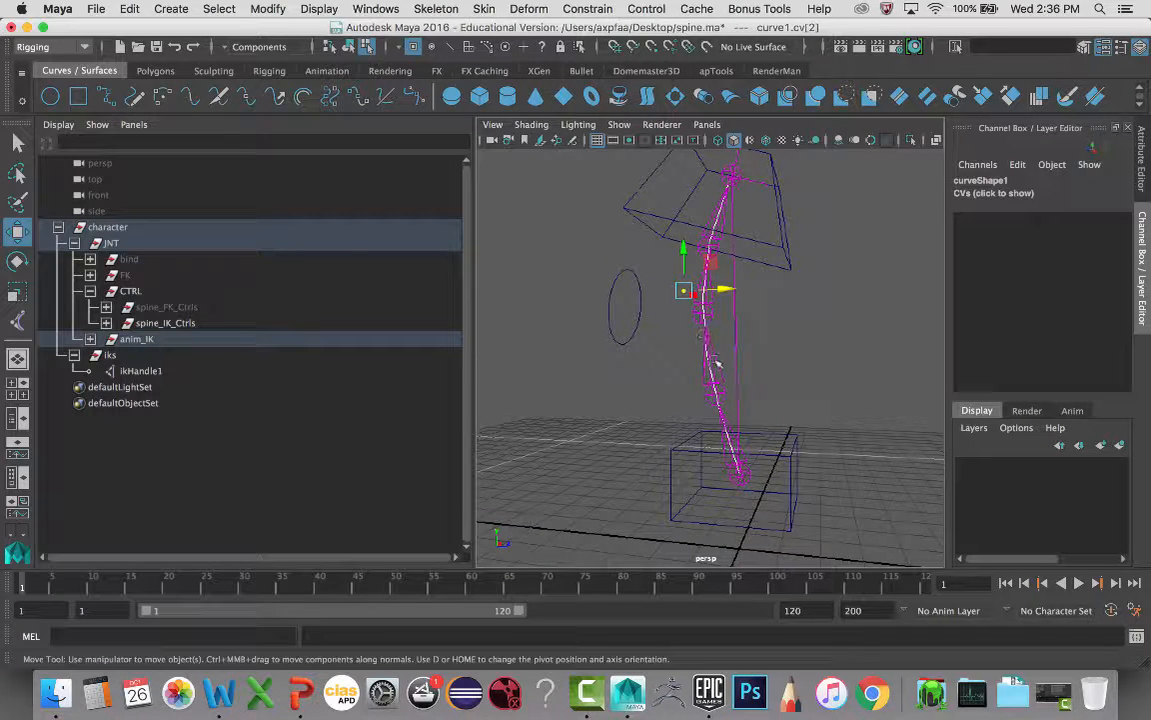
left_click_drag(692, 349, 742, 378, "shift")
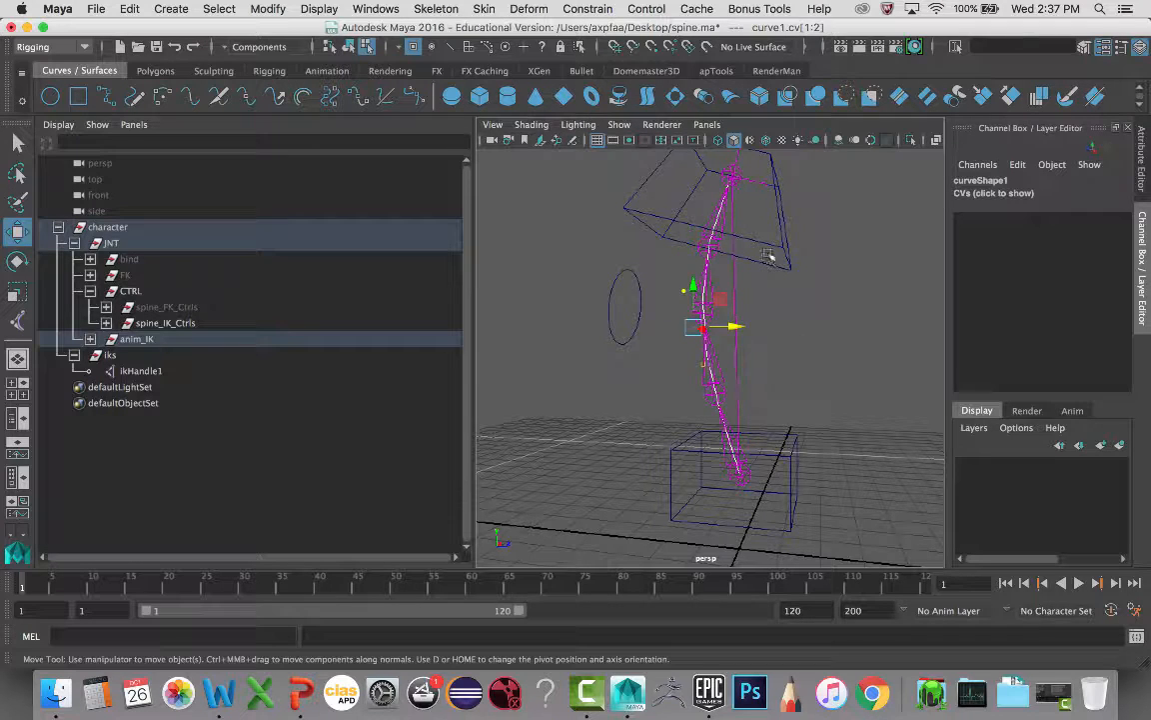
- Test-move the upper middle CV alone and both middle CVs together along Z, undoing each move
left_click(682, 290)
left_click_drag(731, 289, 837, 283)
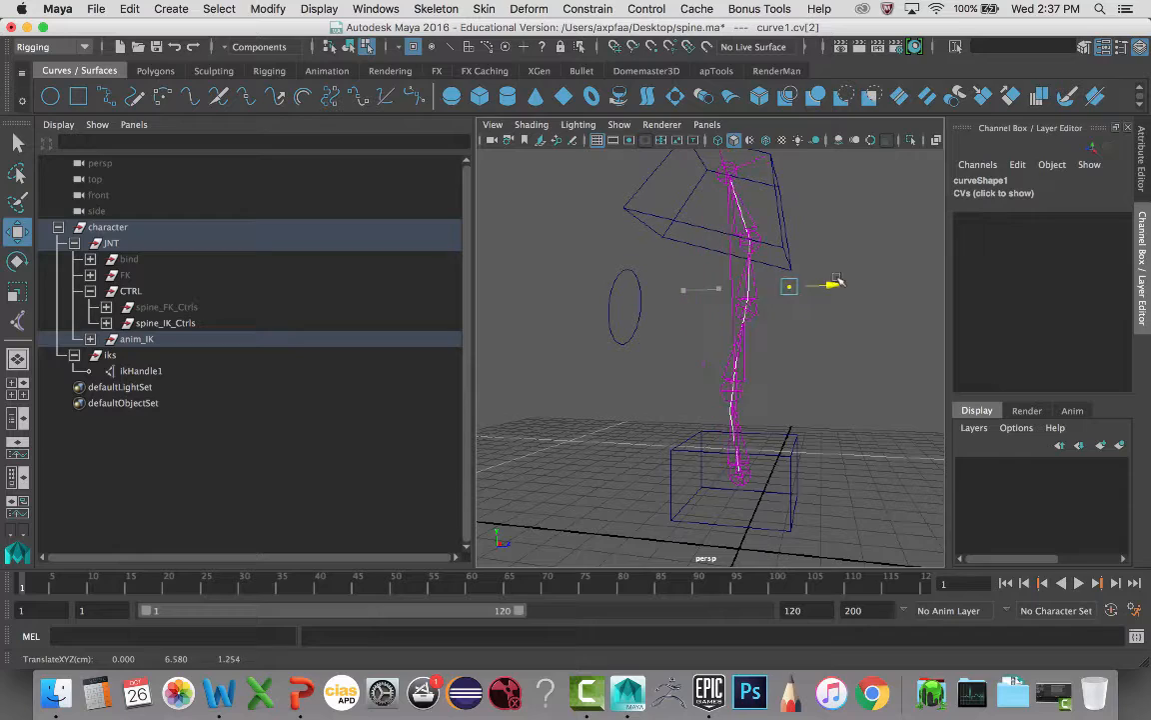
key("ctrl+z")
key("ctrl+z")
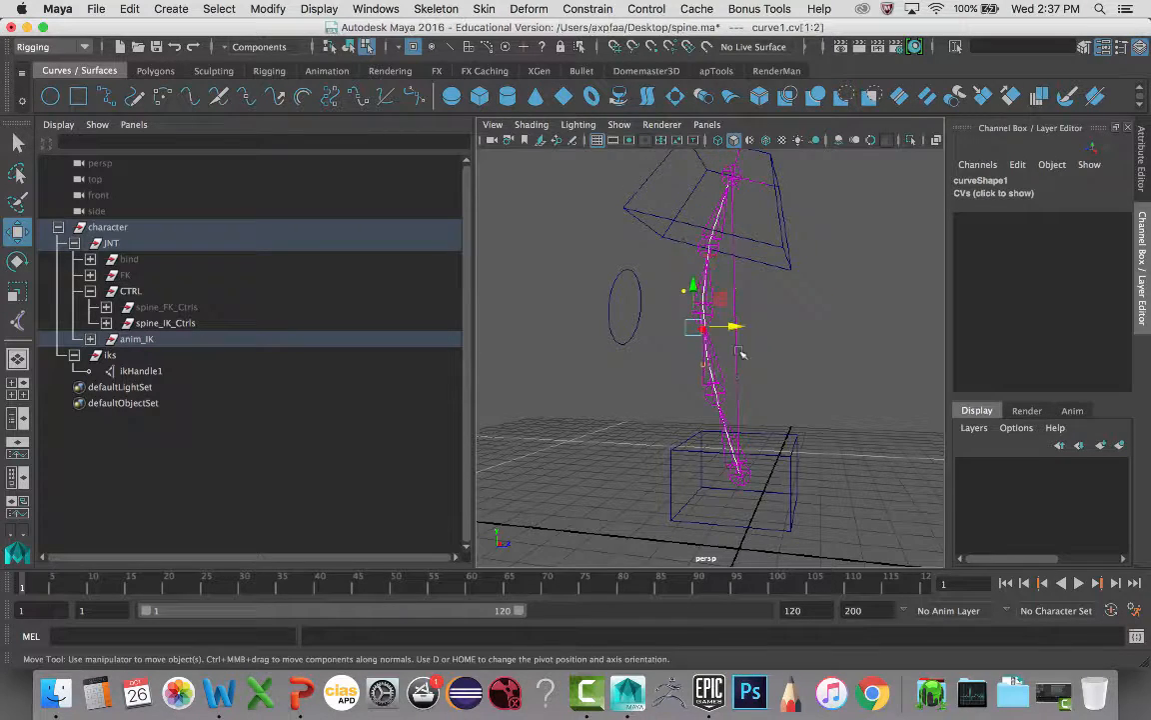
mouse_move(737, 327)
left_mouse_down()
mouse_move(847, 328)
mouse_move(689, 328)
mouse_move(722, 326)
left_mouse_up()
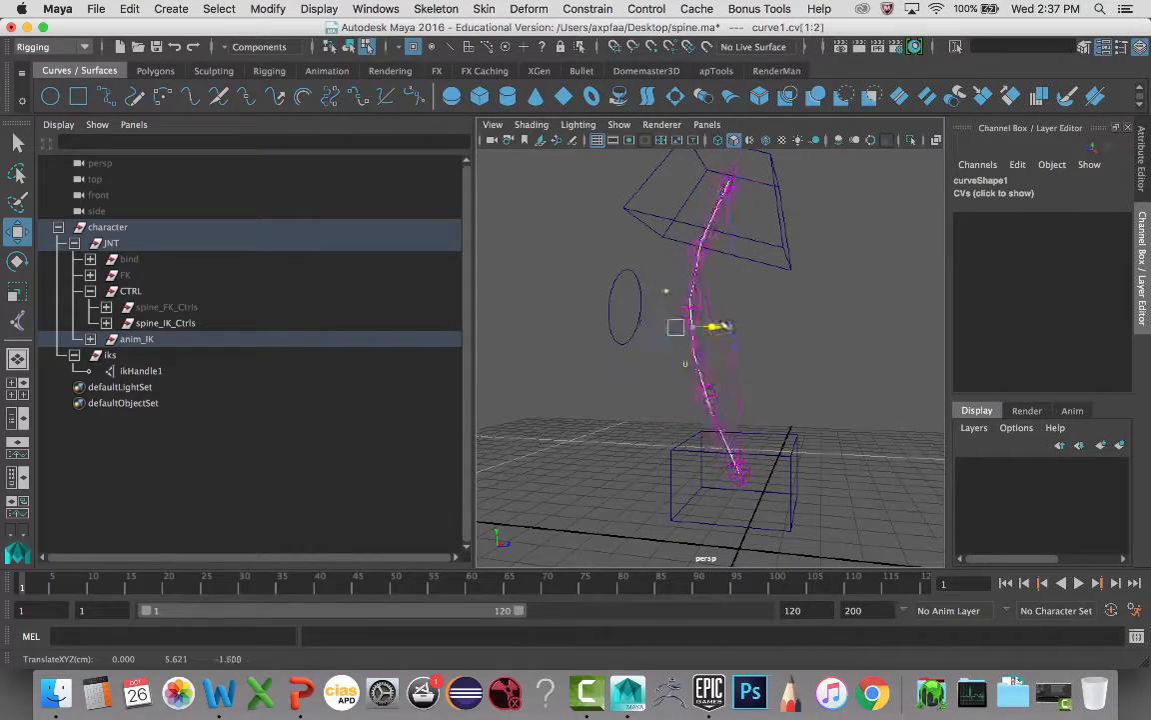
key("ctrl+z")
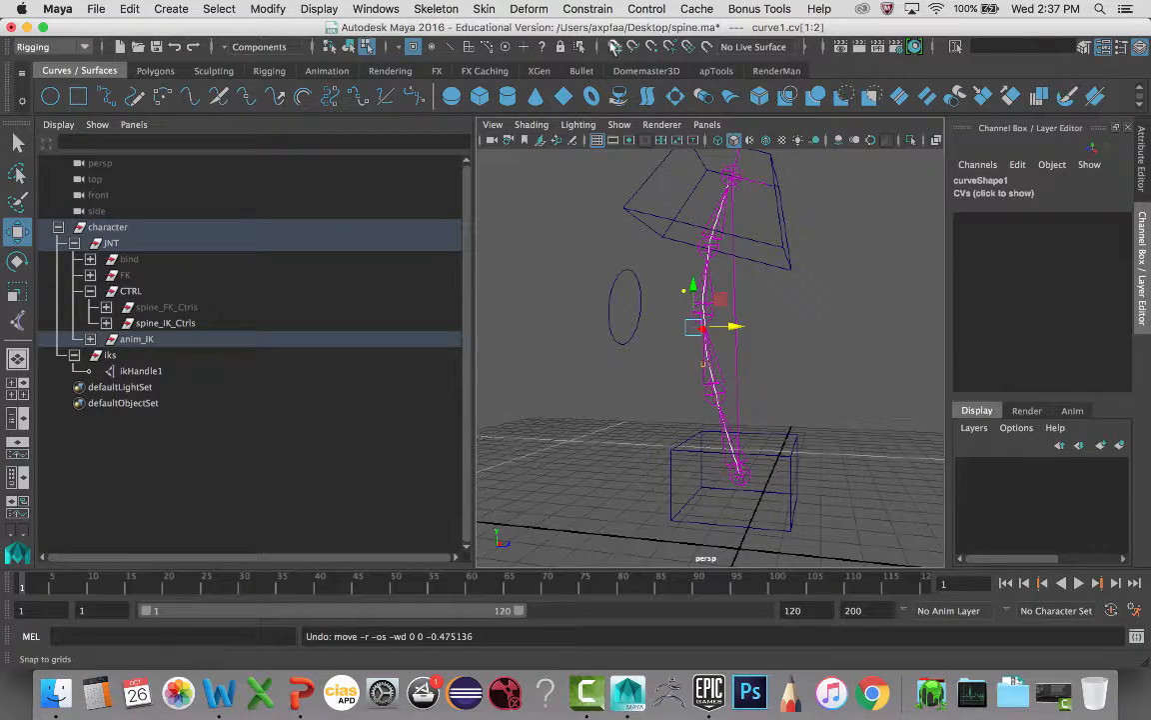
- Create a cluster from the two selected middle CVs, test-move its handle, and undo that move
left_click(587, 9)
mouse_move(545, 12)
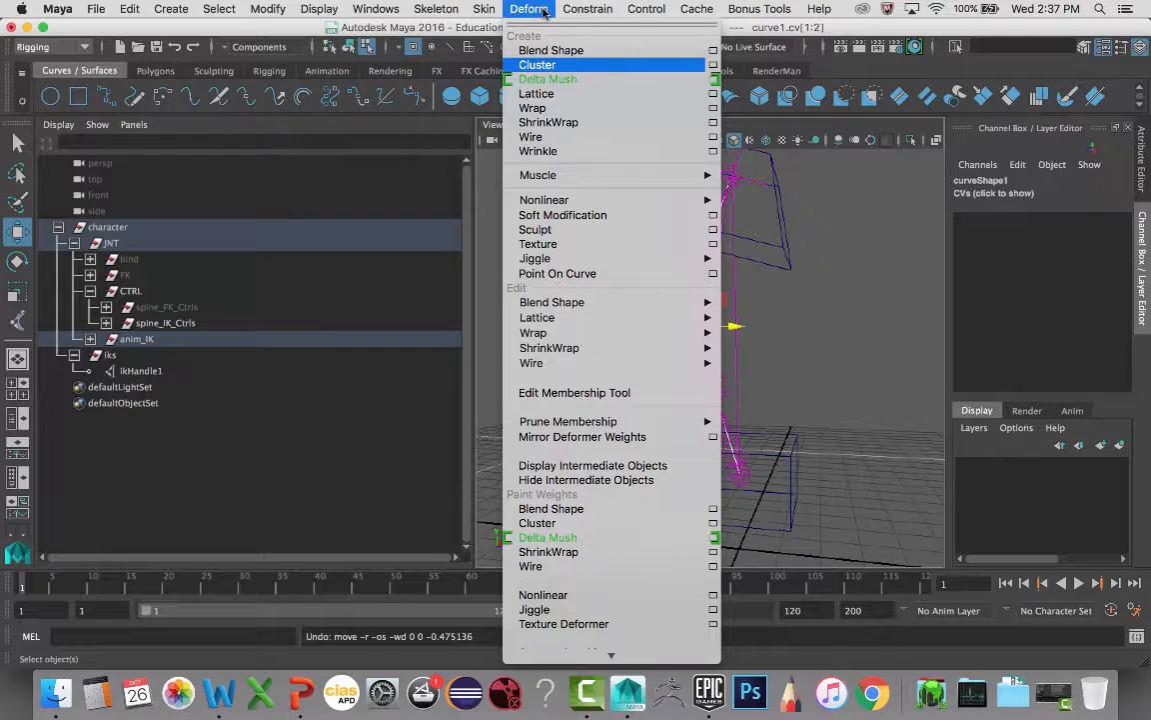
left_click(545, 65)
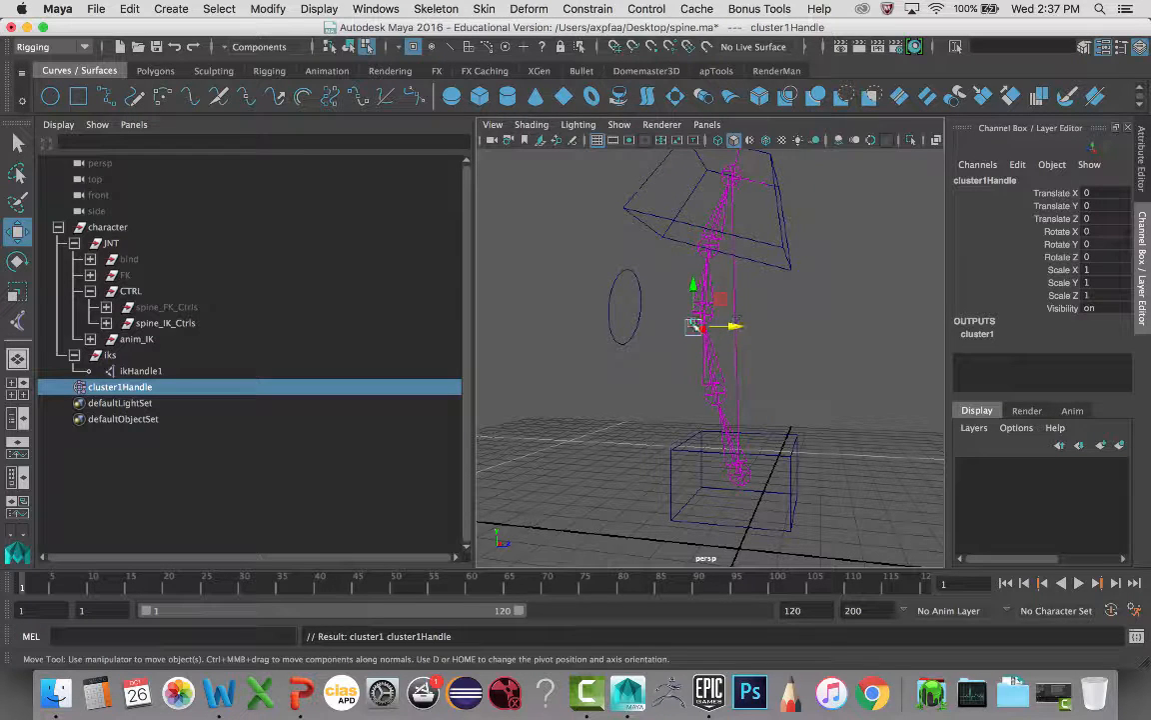
mouse_move(694, 326)
left_mouse_down()
mouse_move(657, 326)
mouse_move(729, 307)
mouse_move(741, 346)
mouse_move(704, 337)
left_mouse_up()
key("super+z")
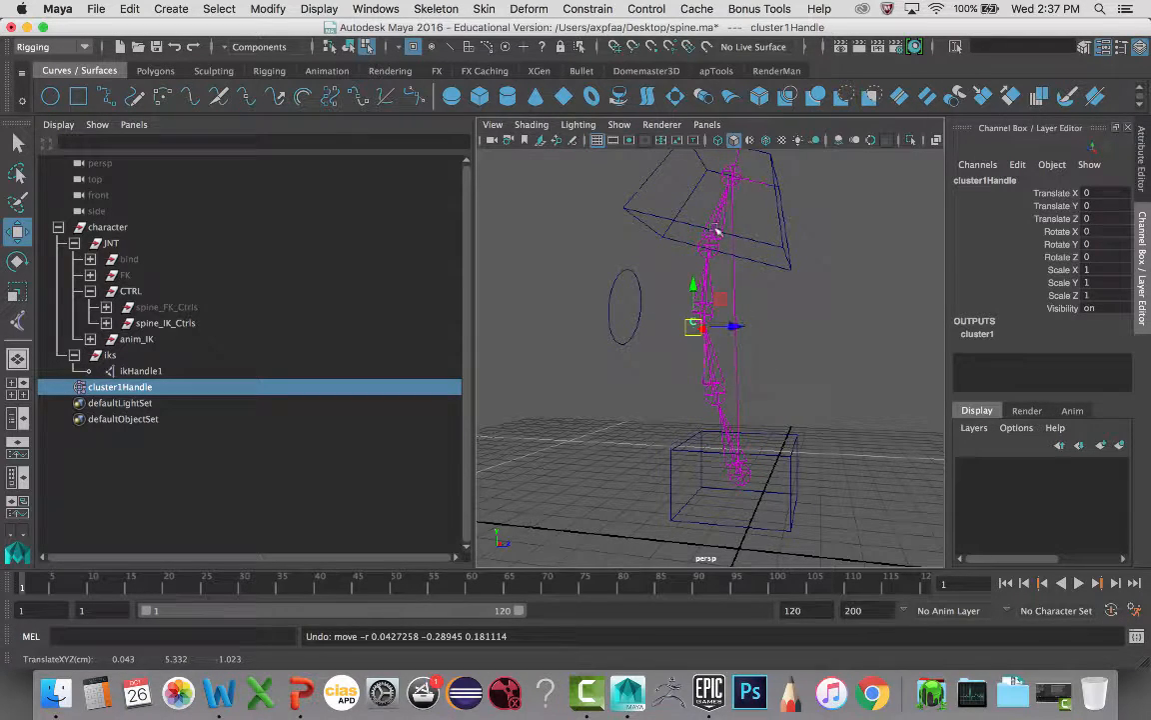
- Create a cluster on the spline curve's bottom CV at the pelvis joint
scroll(724, 320, "up", 5)
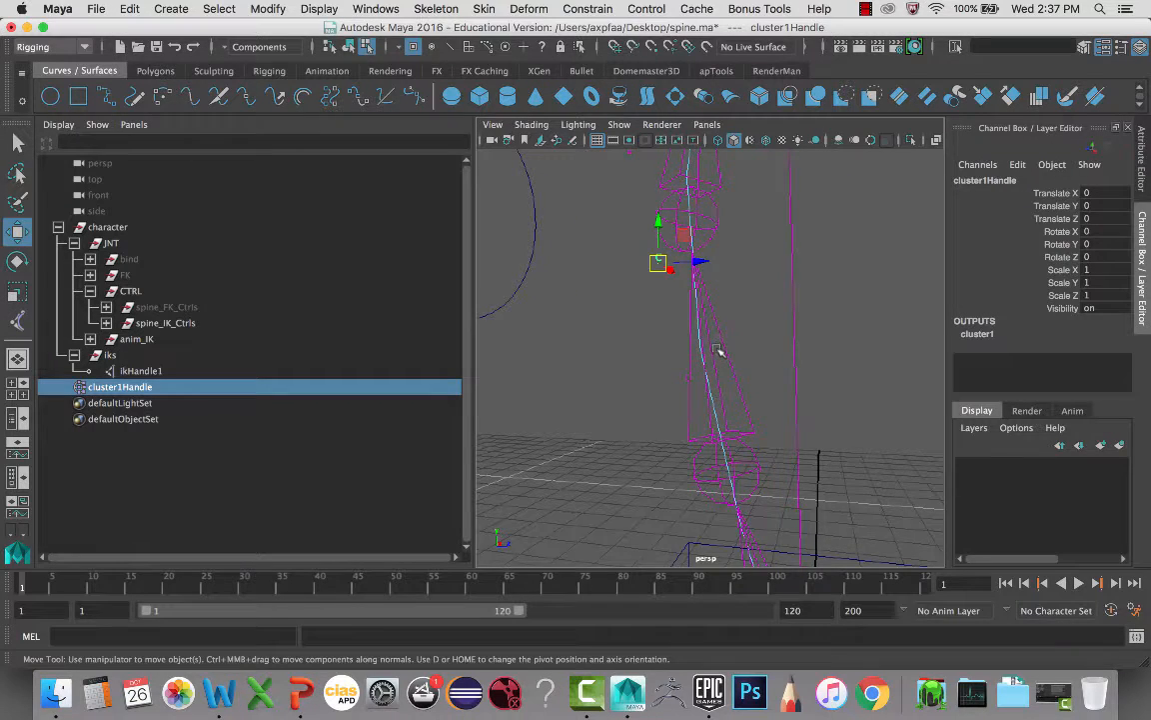
scroll(712, 351, "down", 3)
left_click_drag(784, 412, 771, 373, "alt")
middle_click_drag(745, 471, 702, 392, "alt")
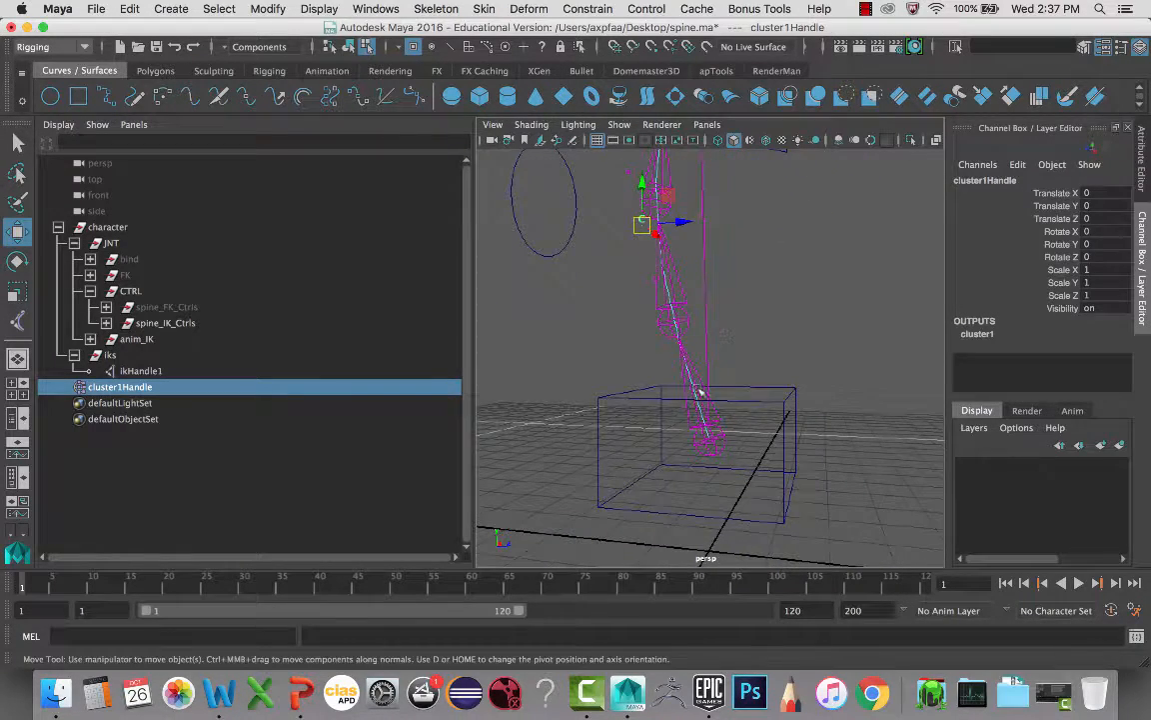
left_click_drag(685, 404, 751, 466)
middle_click_drag(755, 420, 794, 367, "alt")
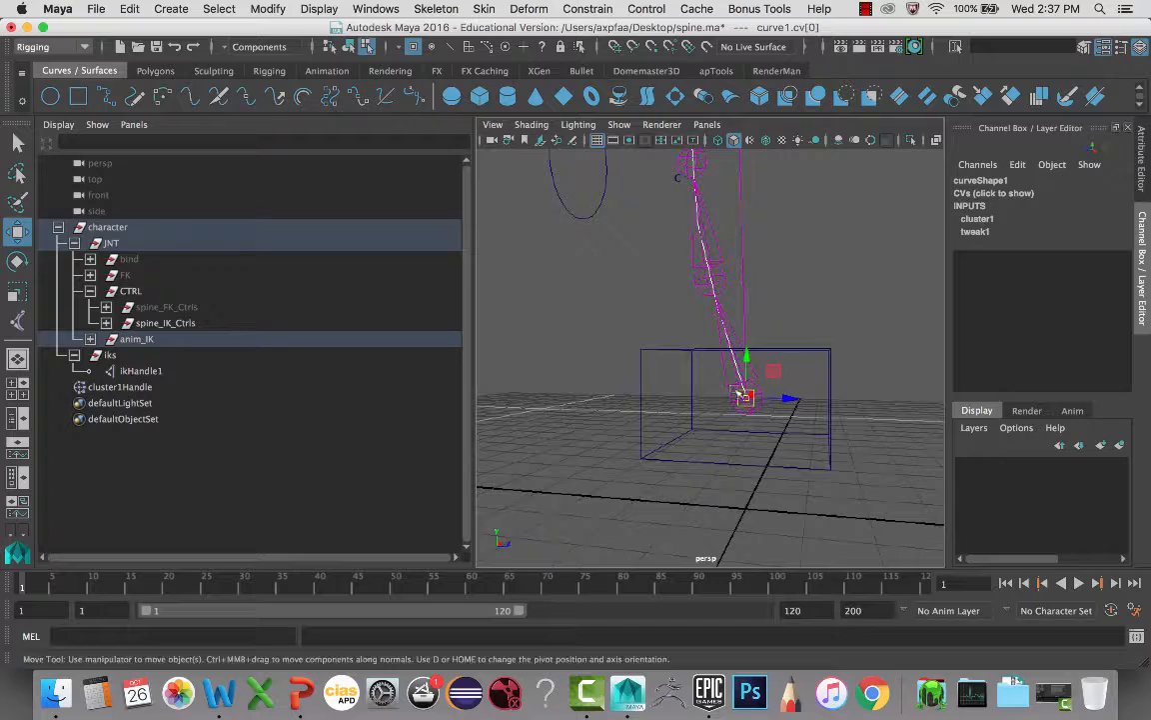
key("g")
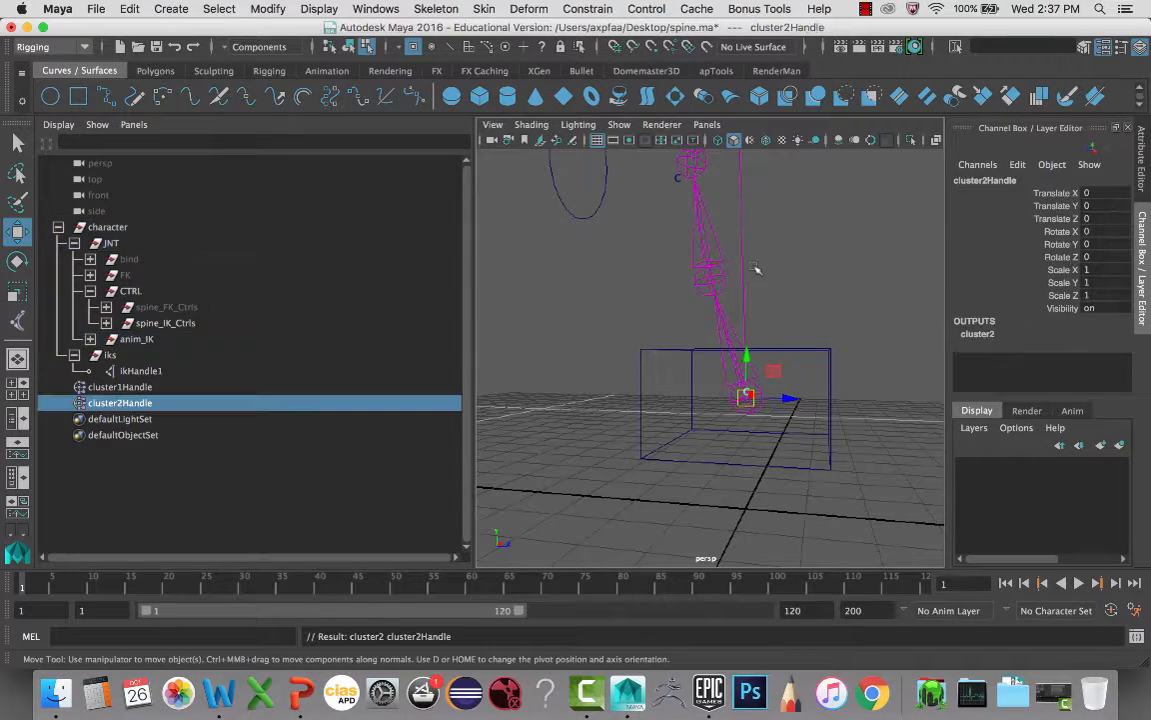
- Create a cluster on the spline curve's top CV at the uppermost spine joint
left_click_drag(758, 338, 703, 330, "alt")
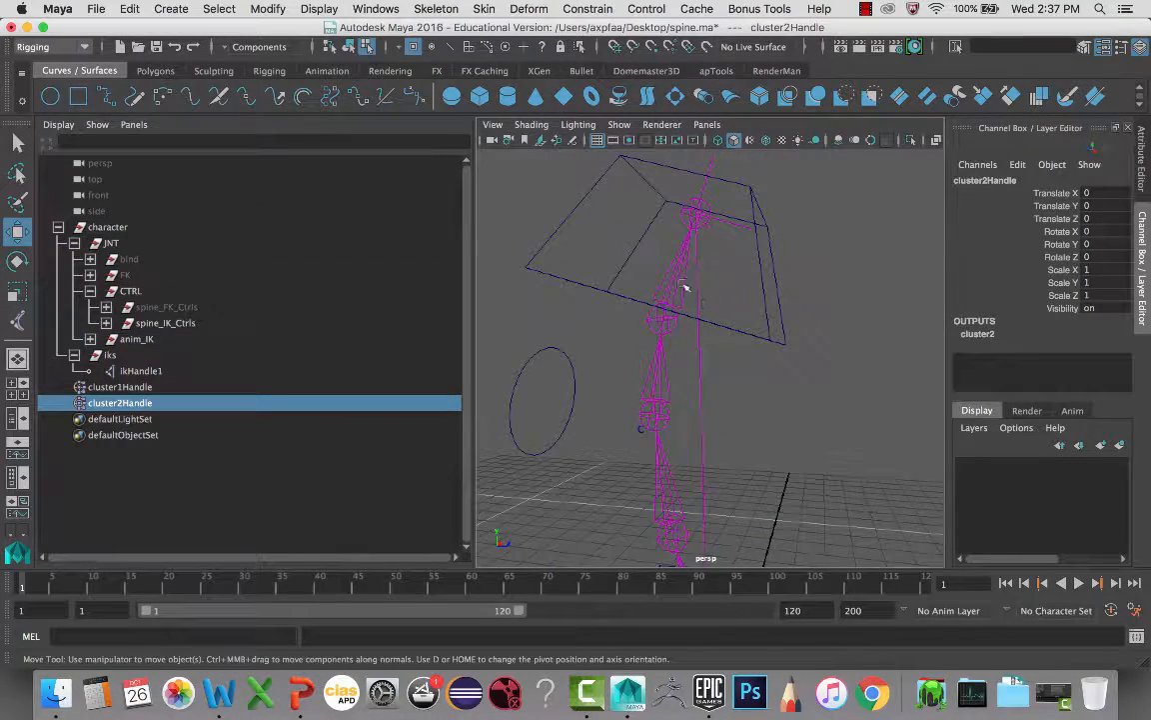
scroll(671, 354, "up", 5)
middle_click_drag(674, 352, 745, 481, "alt")
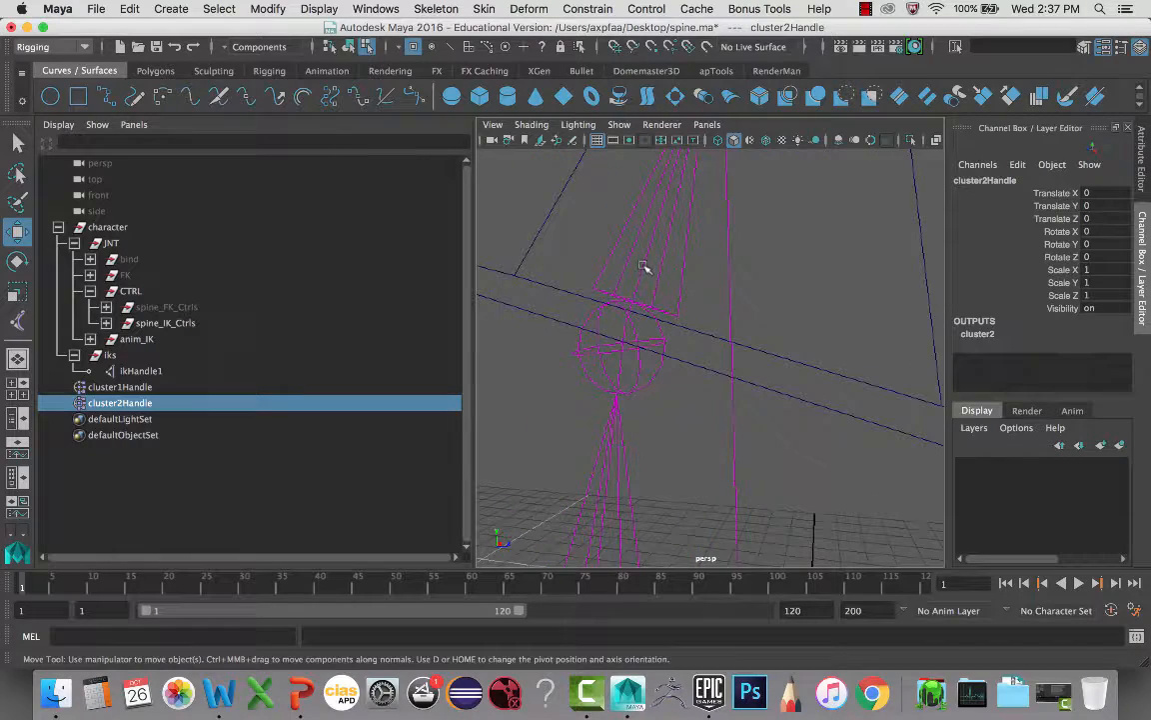
left_click_drag(662, 268, 722, 338, "alt")
scroll(805, 332, "down", 5)
key("ctrl+c")
scroll(721, 338, "up", 3)
middle_click_drag(721, 337, 733, 228, "alt")
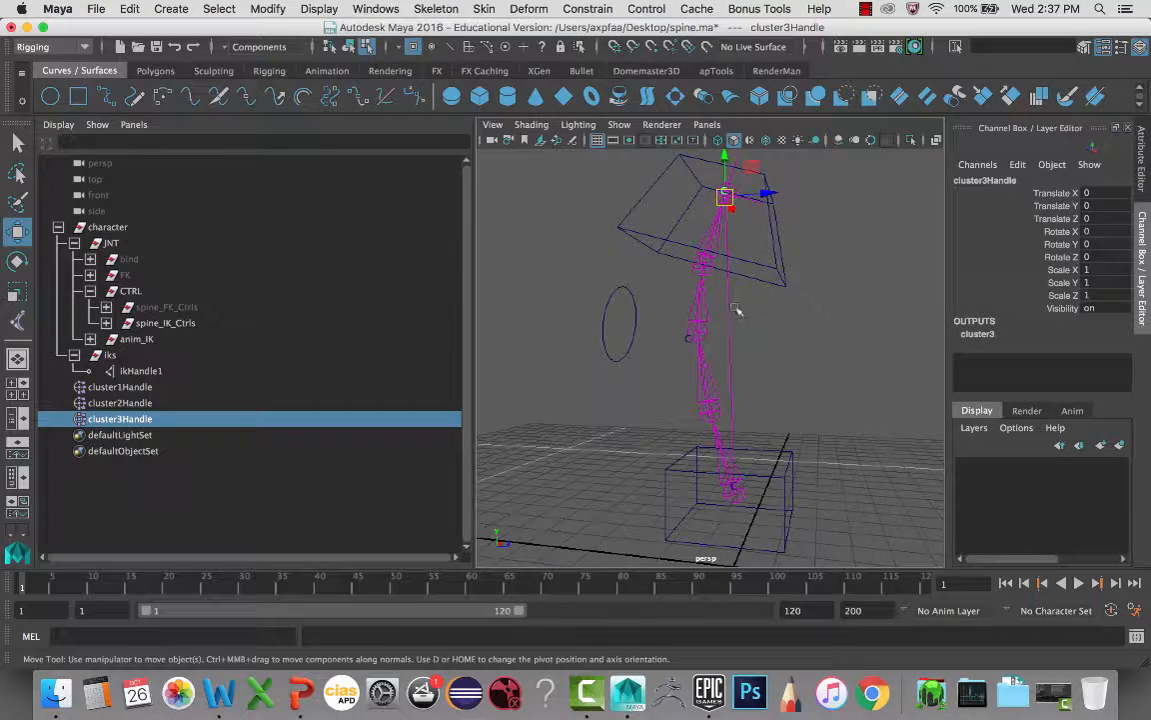
middle_click_drag(753, 424, 740, 329, "alt")
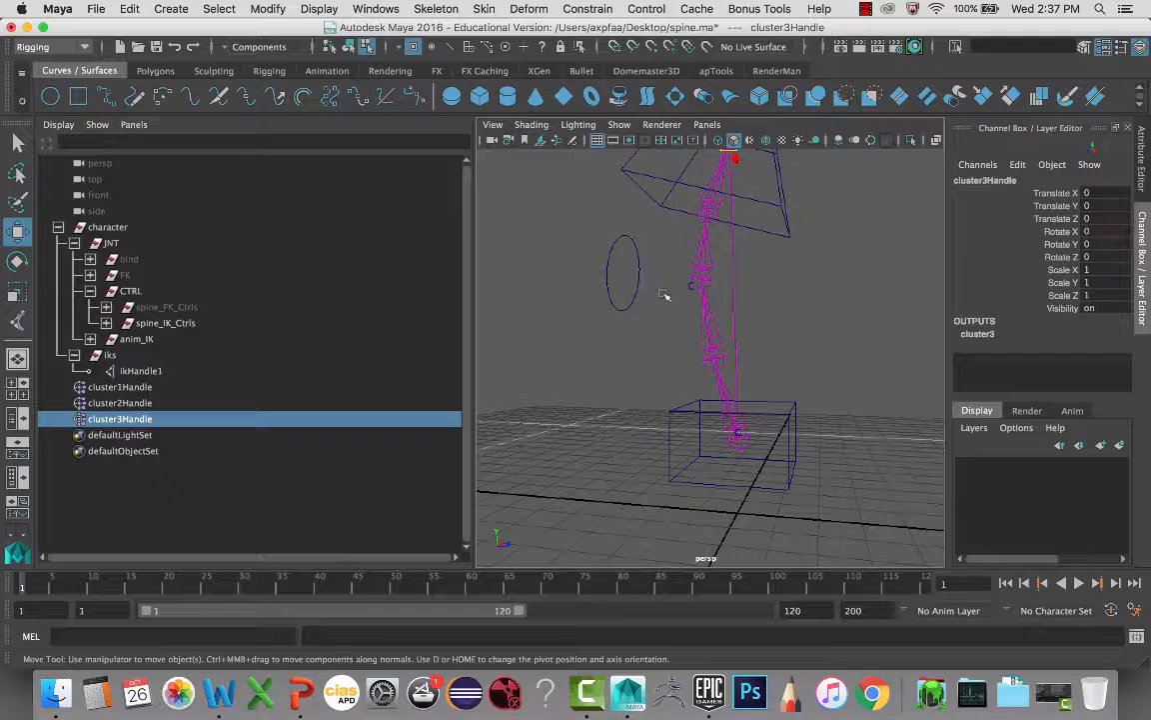
middle_click_drag(689, 335, 689, 380, "alt")
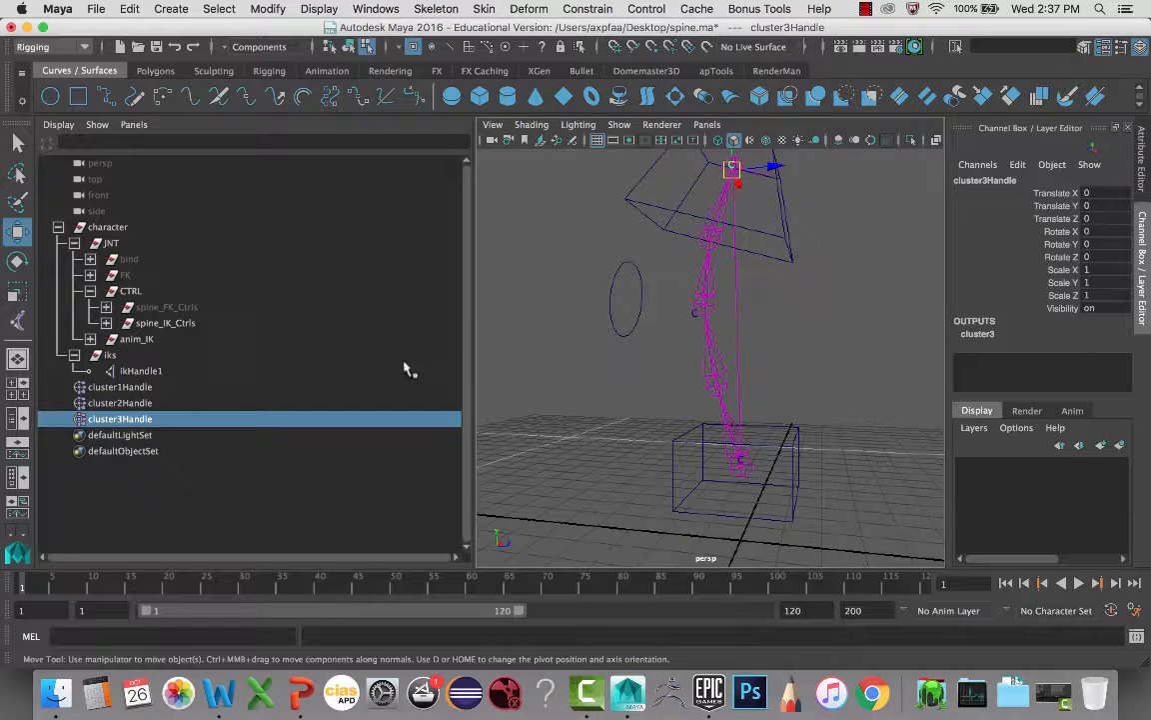
- Rename cluster3Handle as chest_cluster
left_click(118, 421)
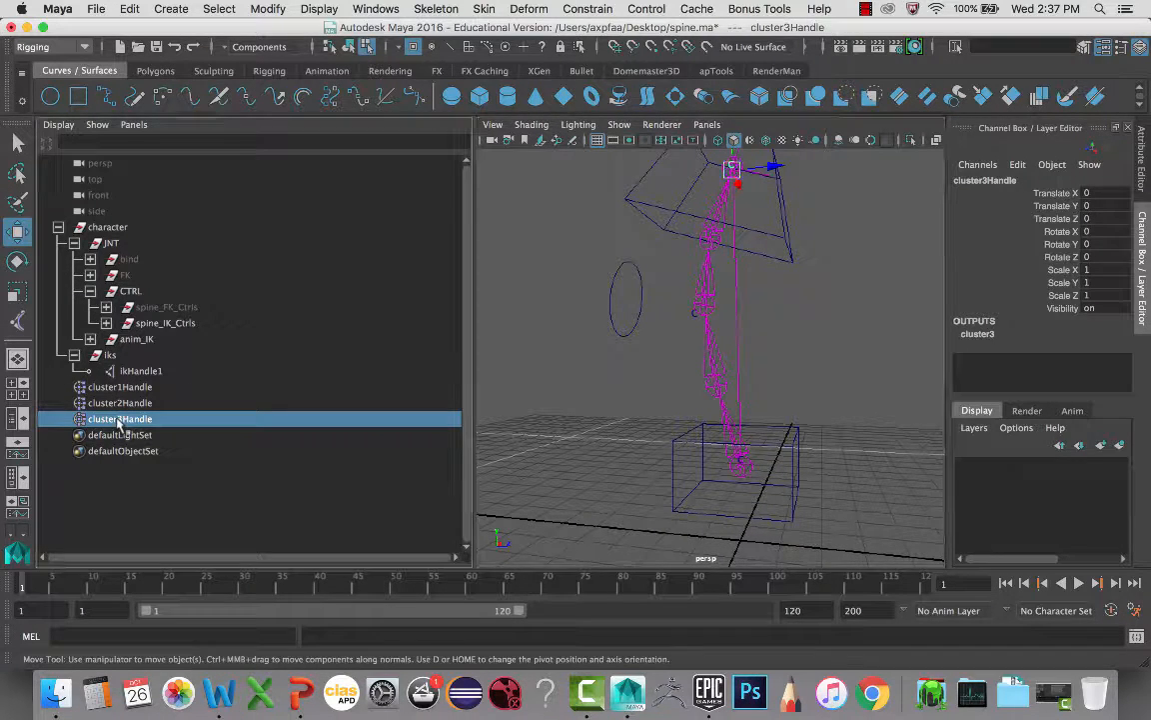
double_click(118, 420)
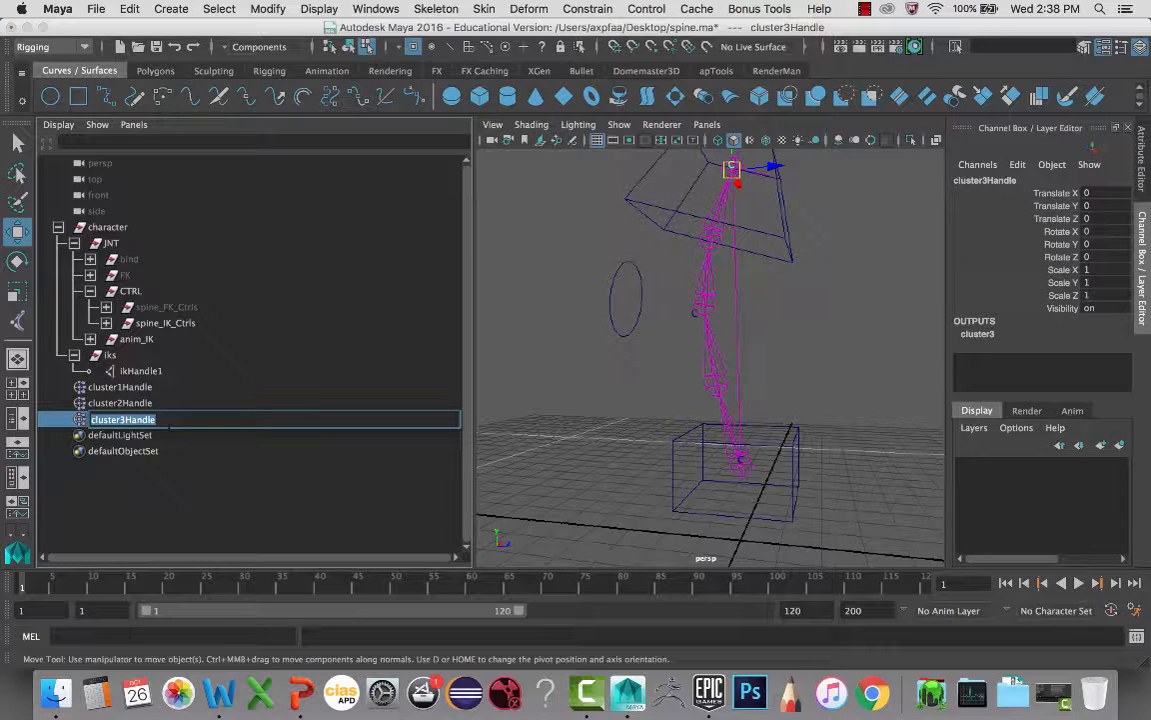
type("chest_c")
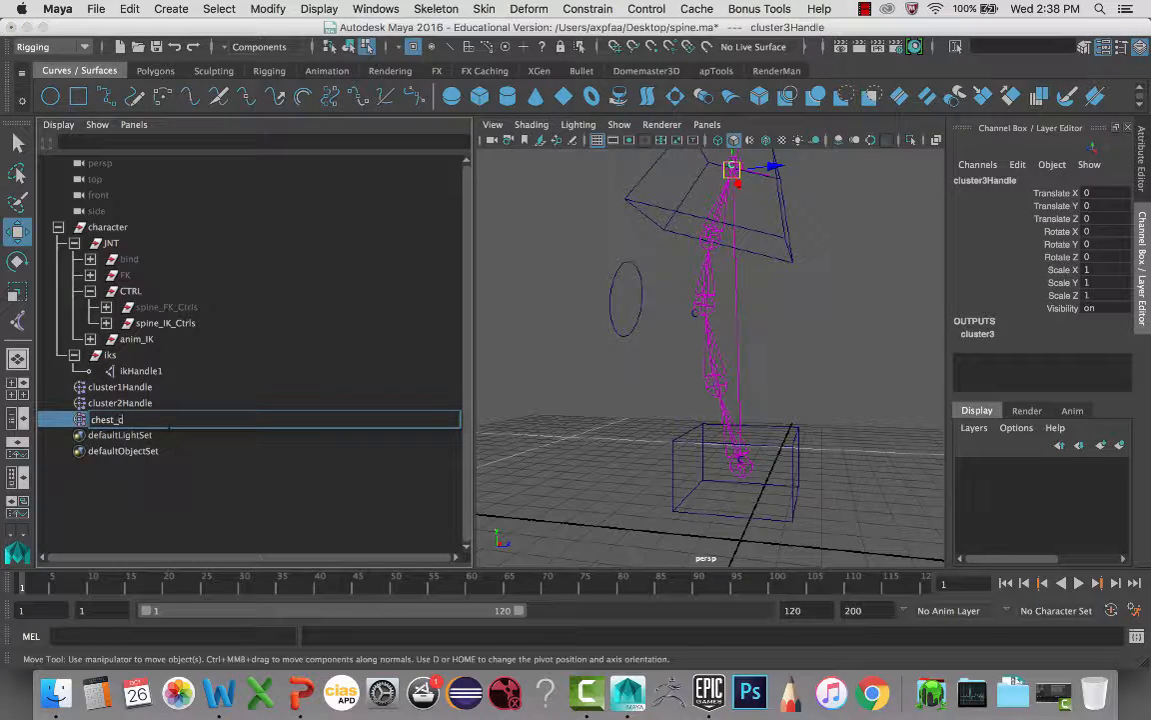
type("luster")
key("Return")
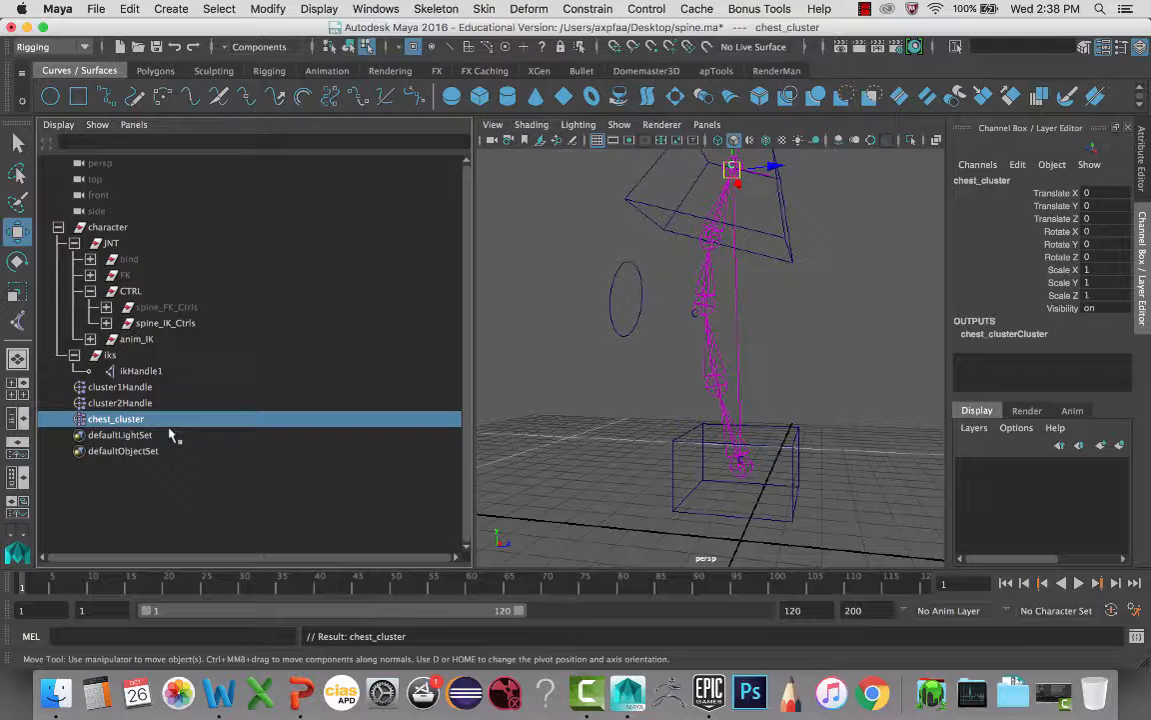
- Rename cluster2Handle as pelvis_cluster and cluster1Handle as spine_cluster
double_click(122, 403)
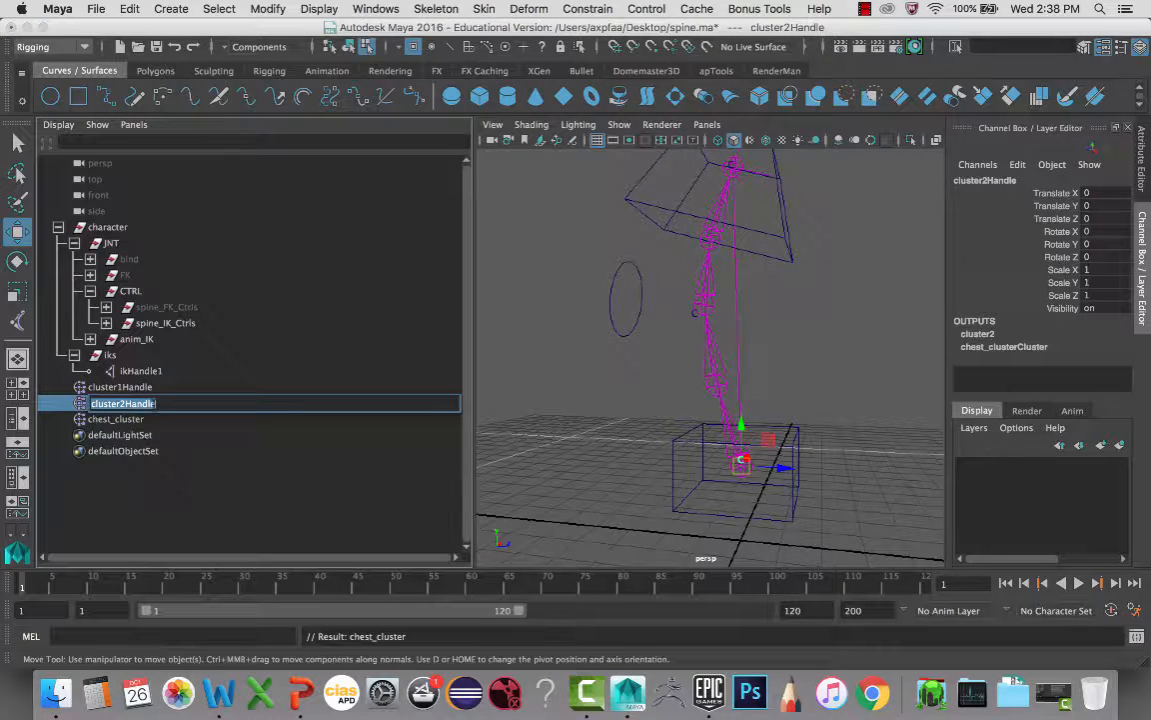
type("pelvis_")
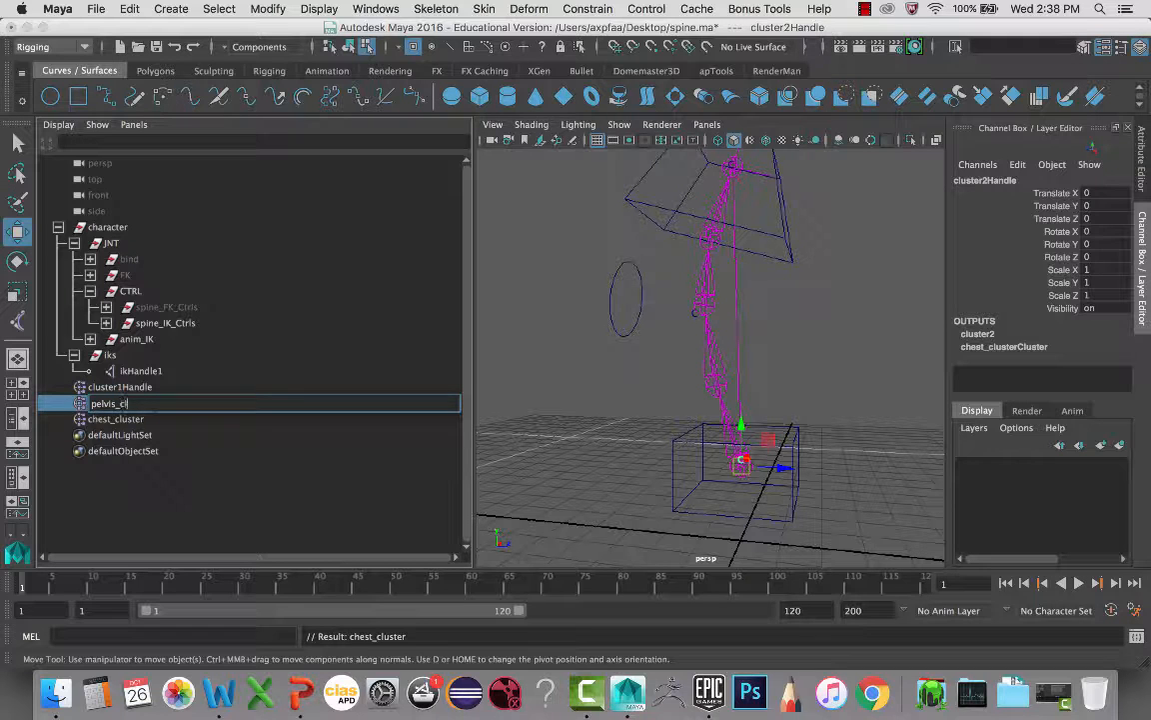
double_click(120, 386)
type("spine_cluster")
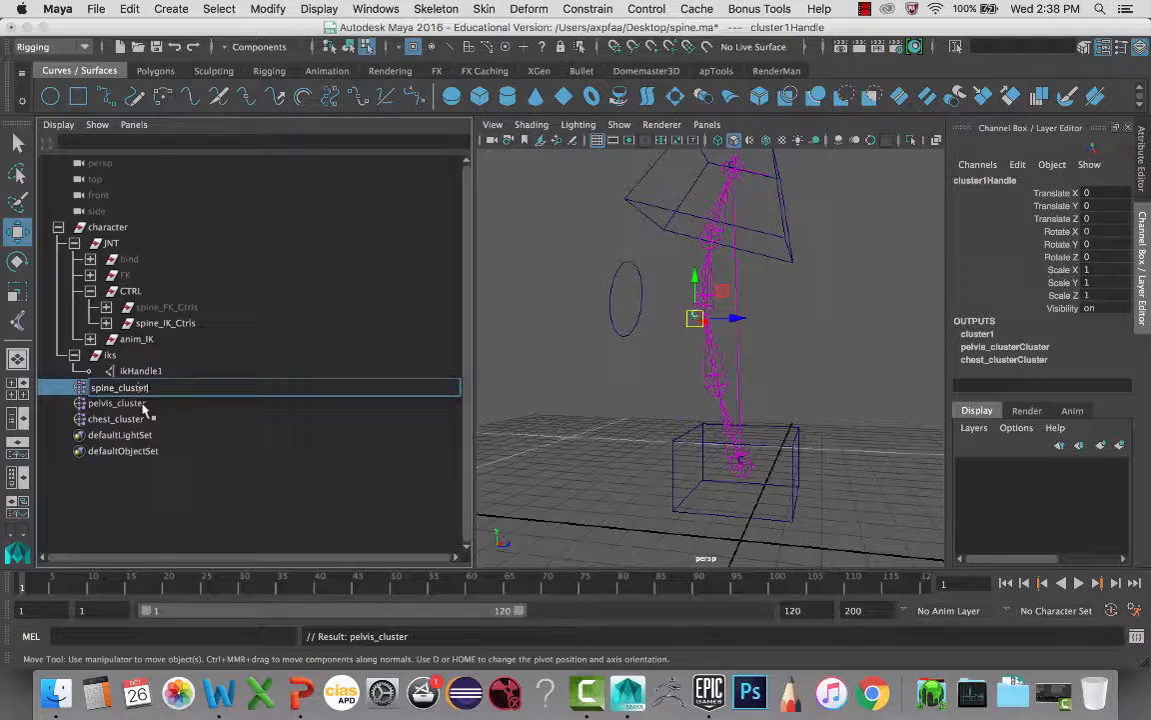
key("Return")
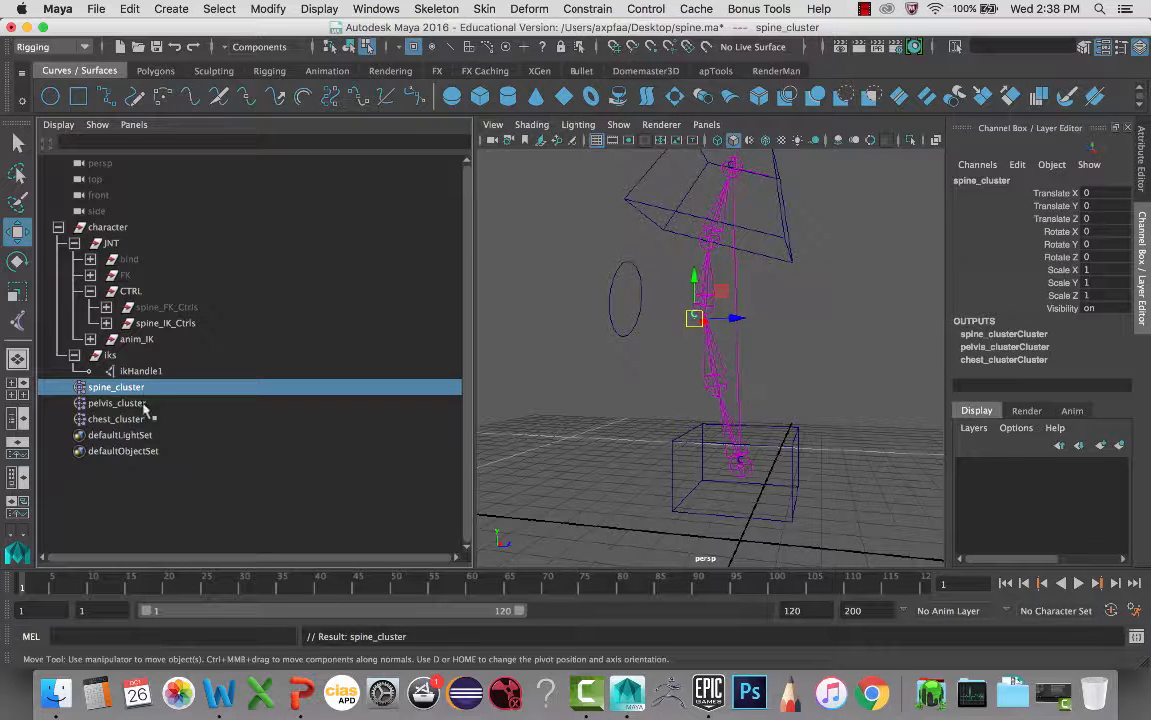
- Rename ikHandle1 in the iks group as spine_IK
double_click(139, 371)
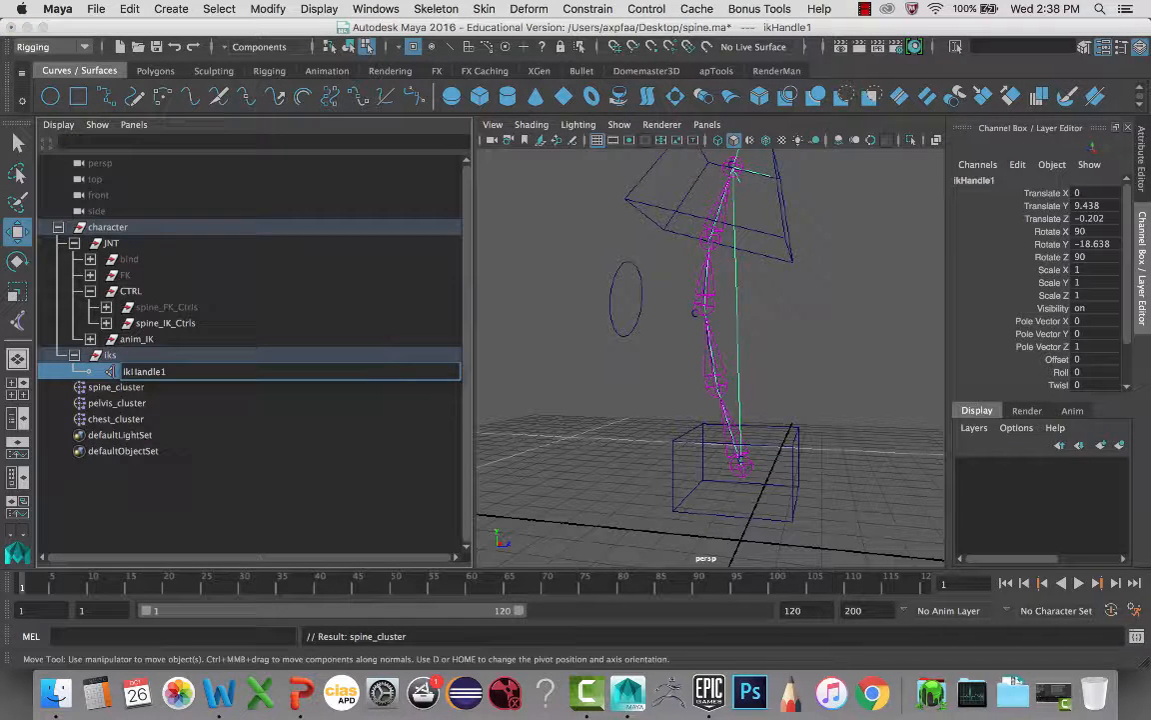
left_click(291, 370)
type("spine_IK")
key("Return")
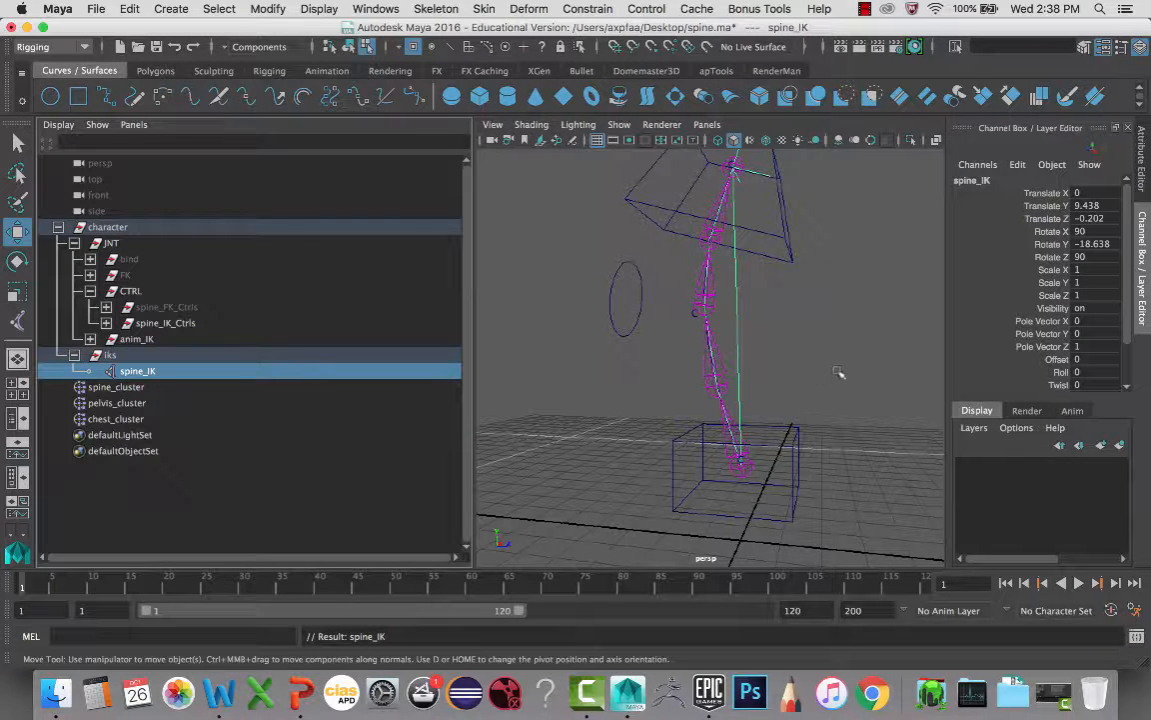
- Switch from component to object selection mode and select the spine_cluster handle beside the middle of the spine
left_click_drag(839, 373, 806, 294, "alt")
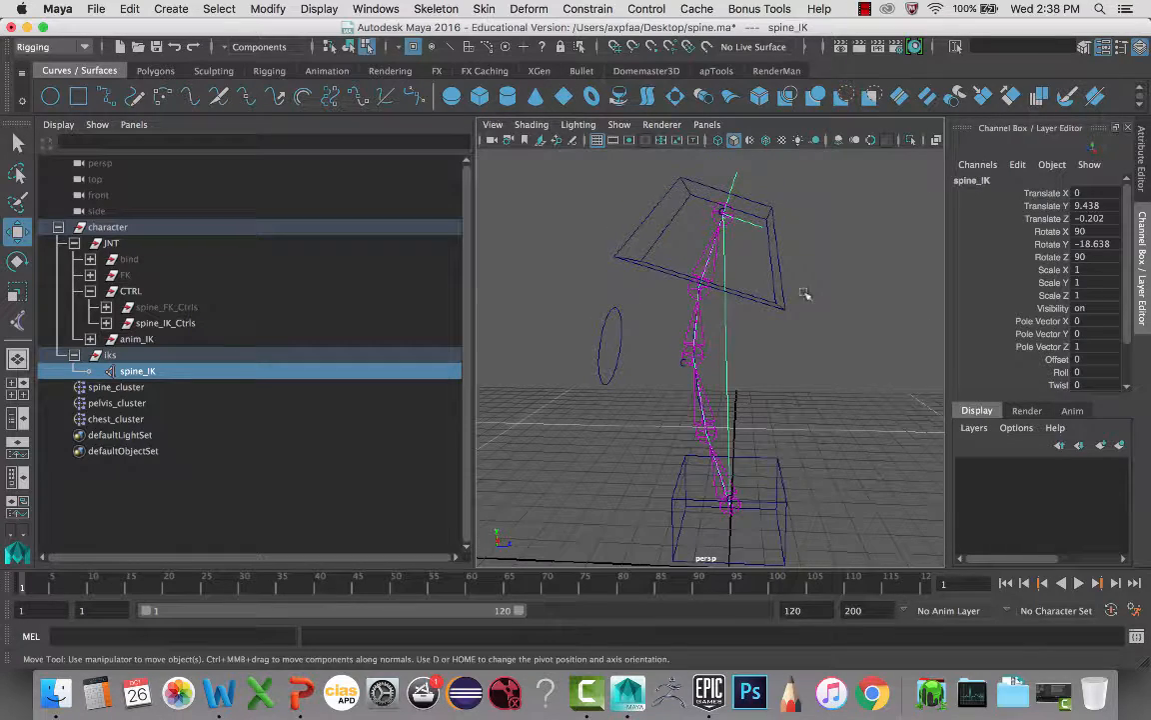
left_click(620, 337)
left_click_drag(620, 338, 715, 379, "alt")
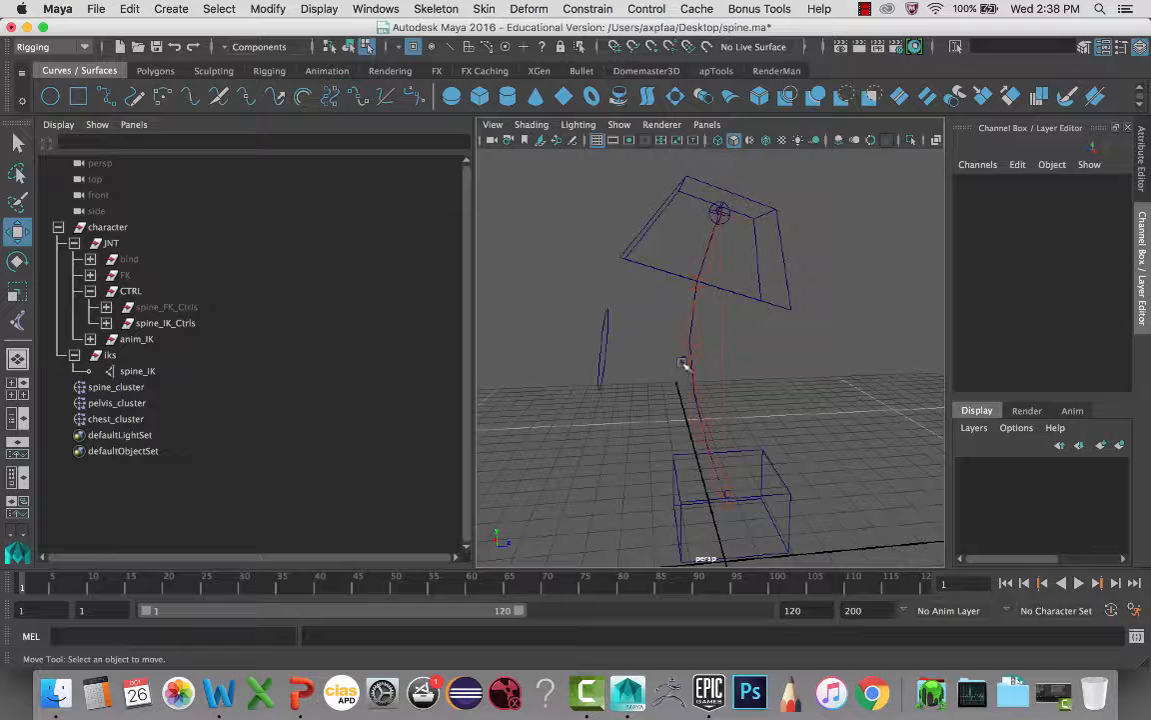
scroll(664, 363, "up", 5)
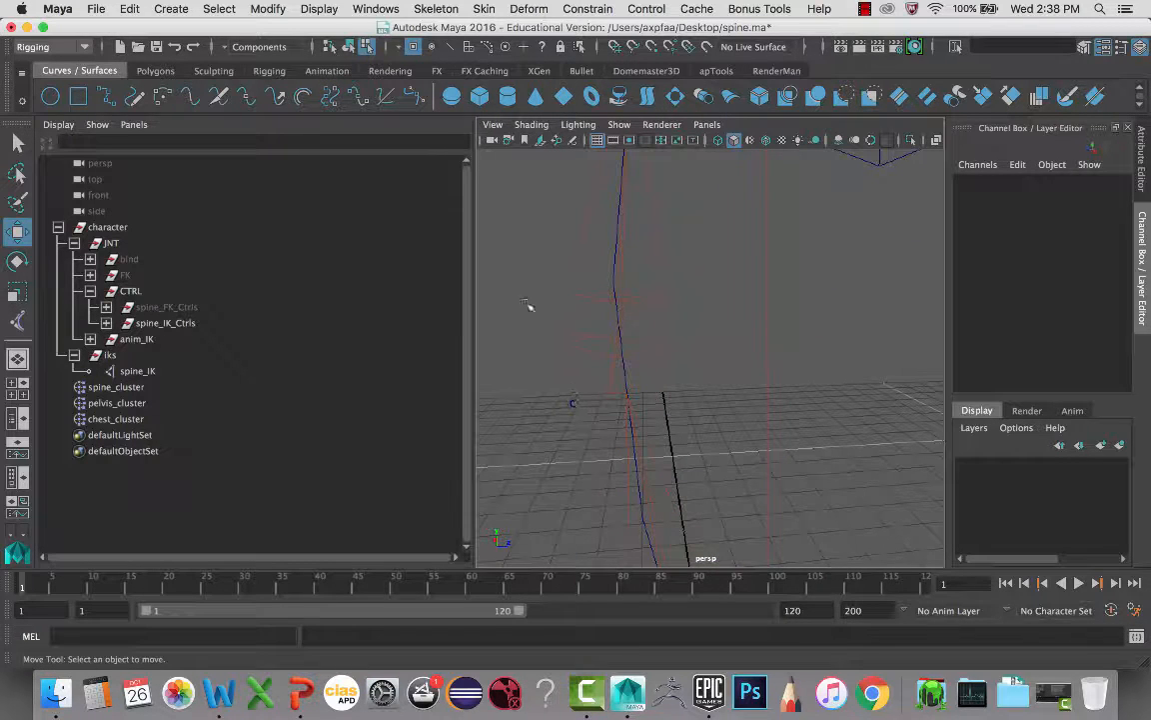
left_click(348, 47)
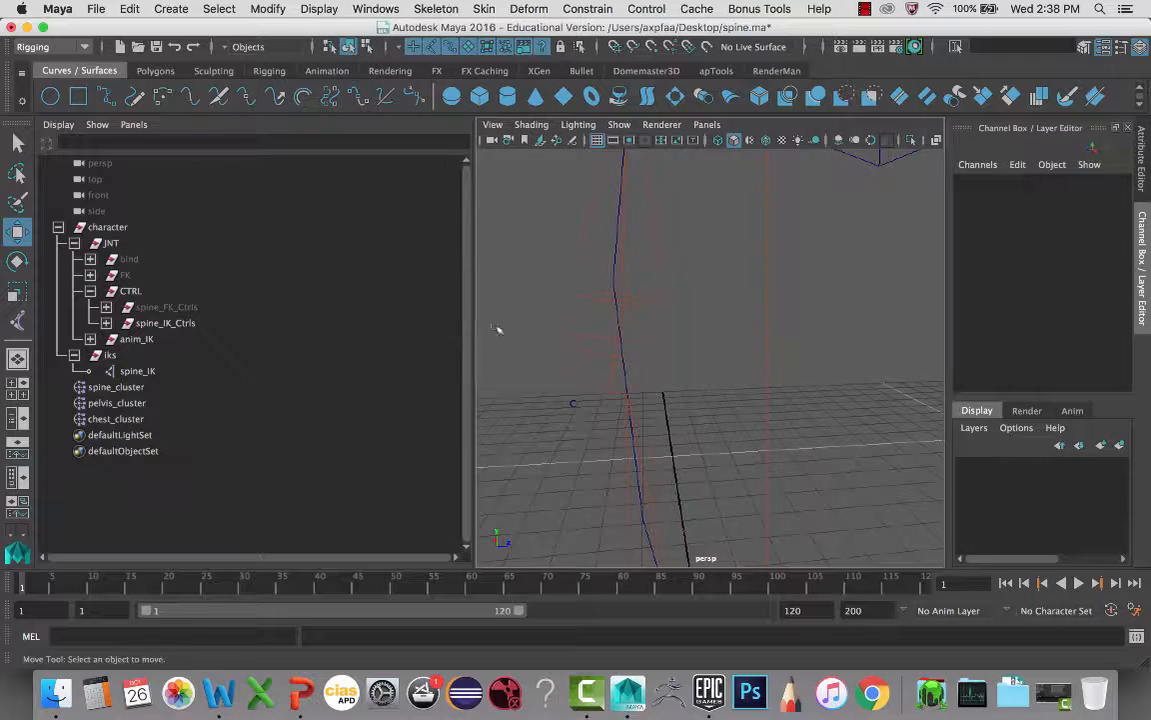
left_click(572, 403)
- Test-move the spine_cluster handle and undo the moves
left_click_drag(578, 404, 663, 386, "alt")
scroll(661, 421, "down", 8)
key("z")
key("z")
key("z")
scroll(742, 390, "down", 5)
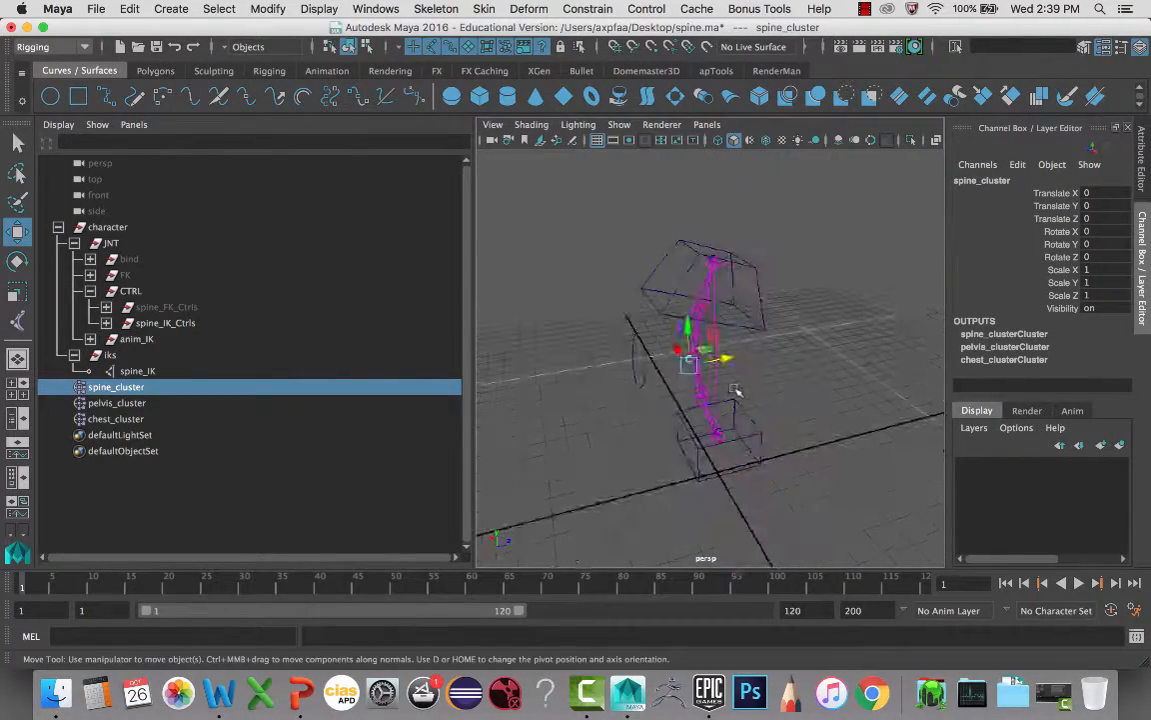
scroll(730, 387, "up", 7)
middle_click_drag(751, 371, 792, 376, "alt")
left_click_drag(790, 375, 700, 383, "alt")
key("a")
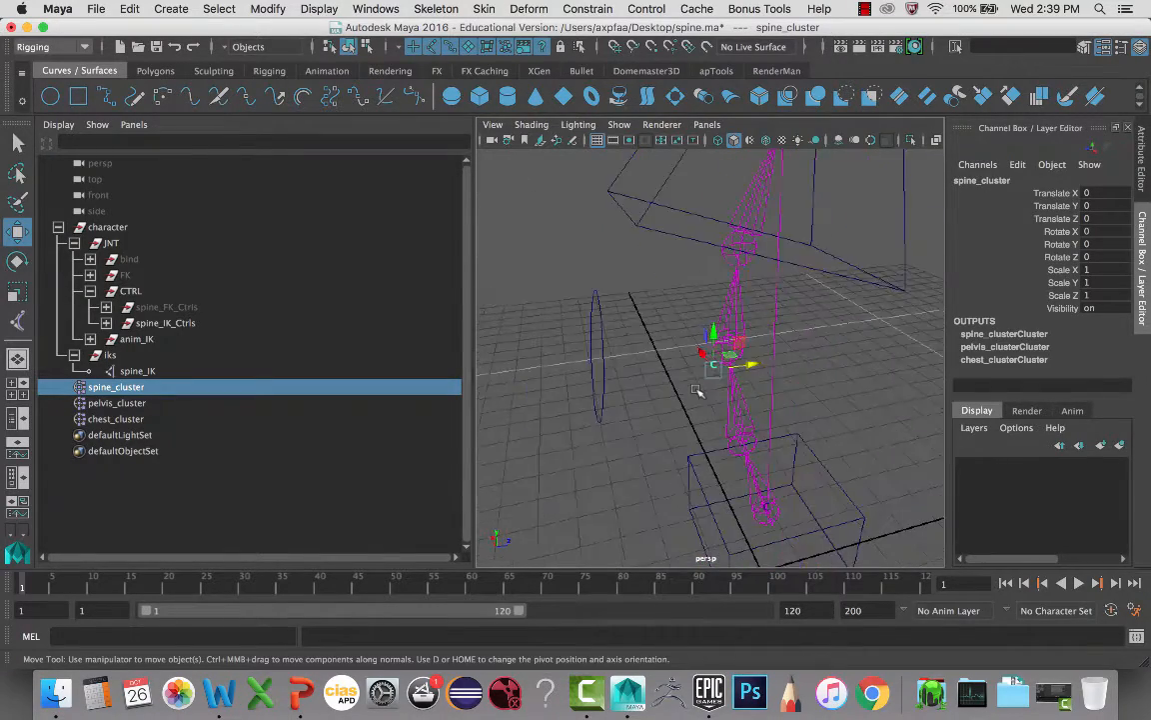
- Test-rotate the spine_cluster handle about Y by about 31 degrees and undo the rotation
scroll(752, 364, "up", 6)
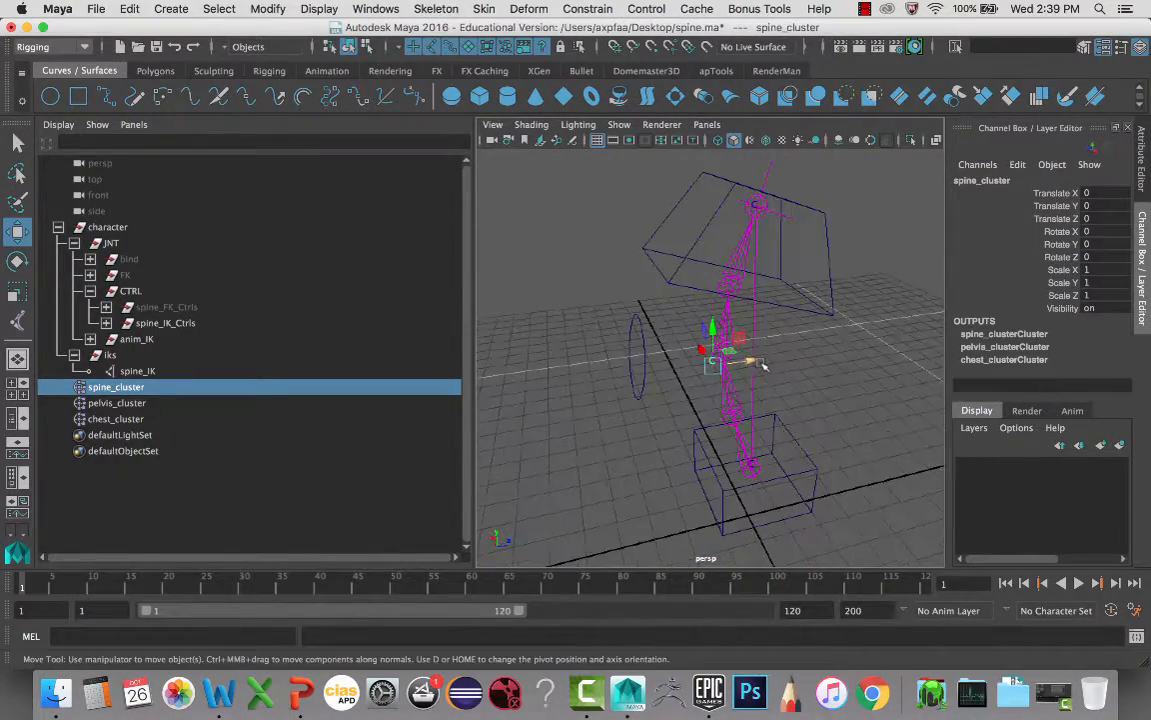
scroll(745, 372, "down", 4)
key("e")
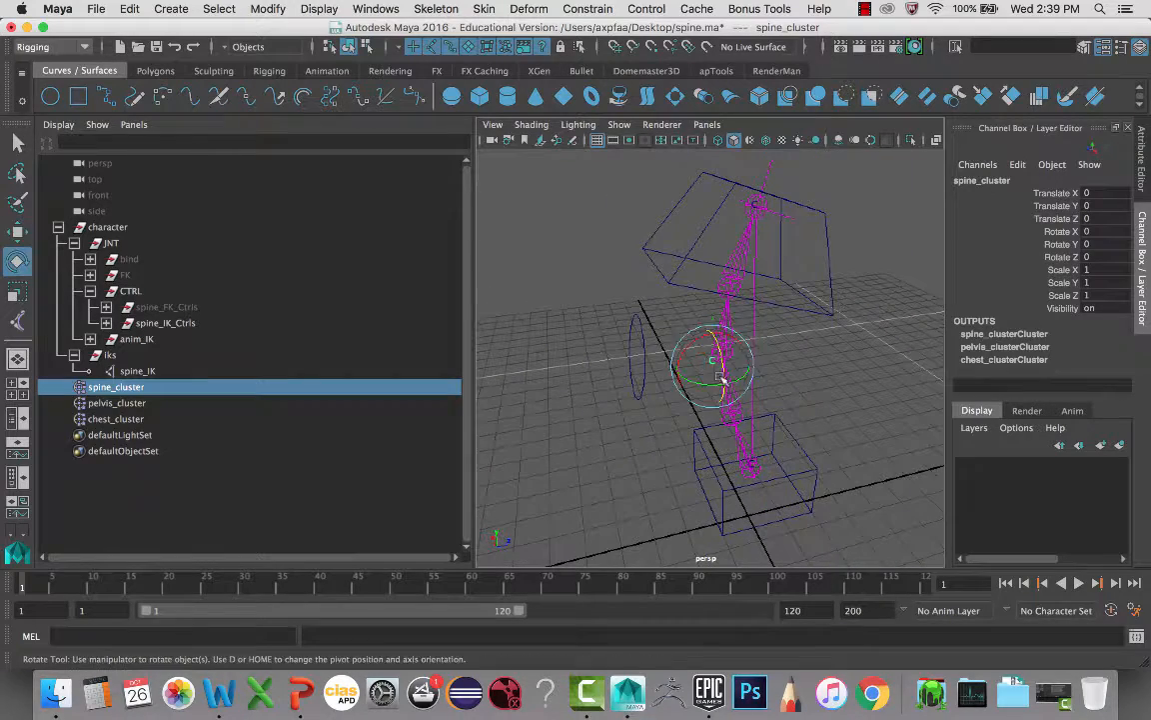
mouse_move(704, 385)
left_mouse_down()
mouse_move(693, 362)
mouse_move(660, 345)
mouse_move(639, 365)
mouse_move(760, 389)
mouse_move(687, 375)
mouse_move(708, 379)
left_mouse_up()
key("ctrl+z")
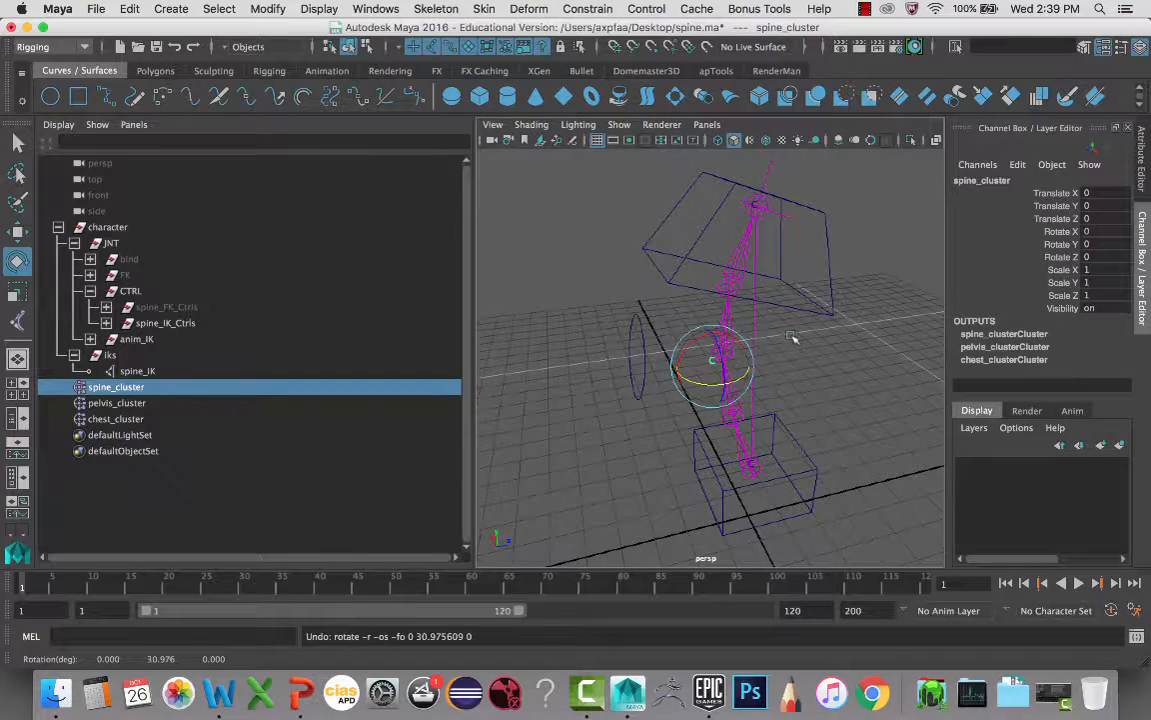
left_click_drag(784, 334, 831, 325, "alt")
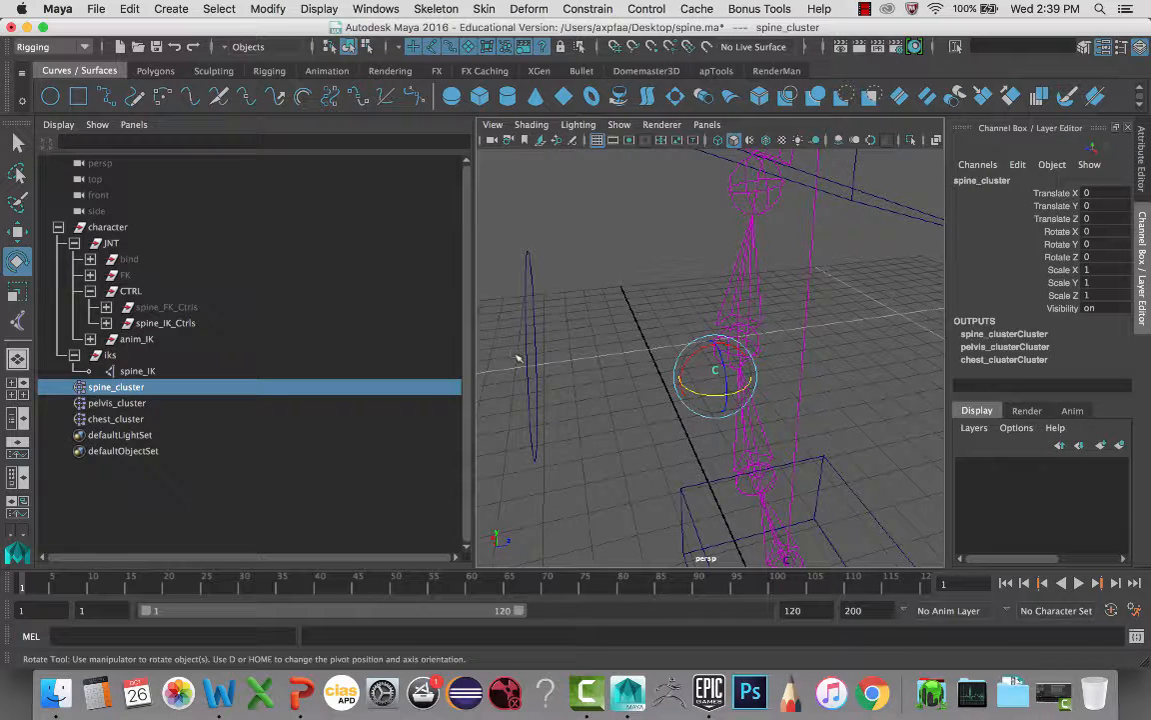
scroll(574, 327, "down", 4)
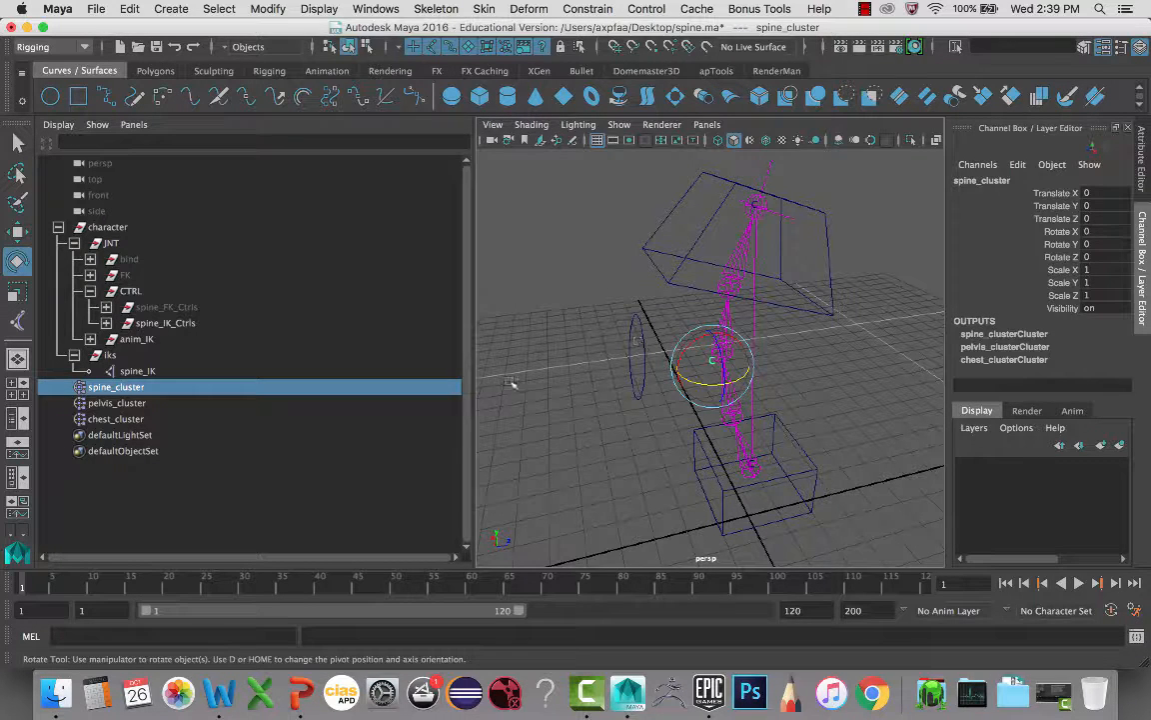
left_click(639, 336)
key("q")
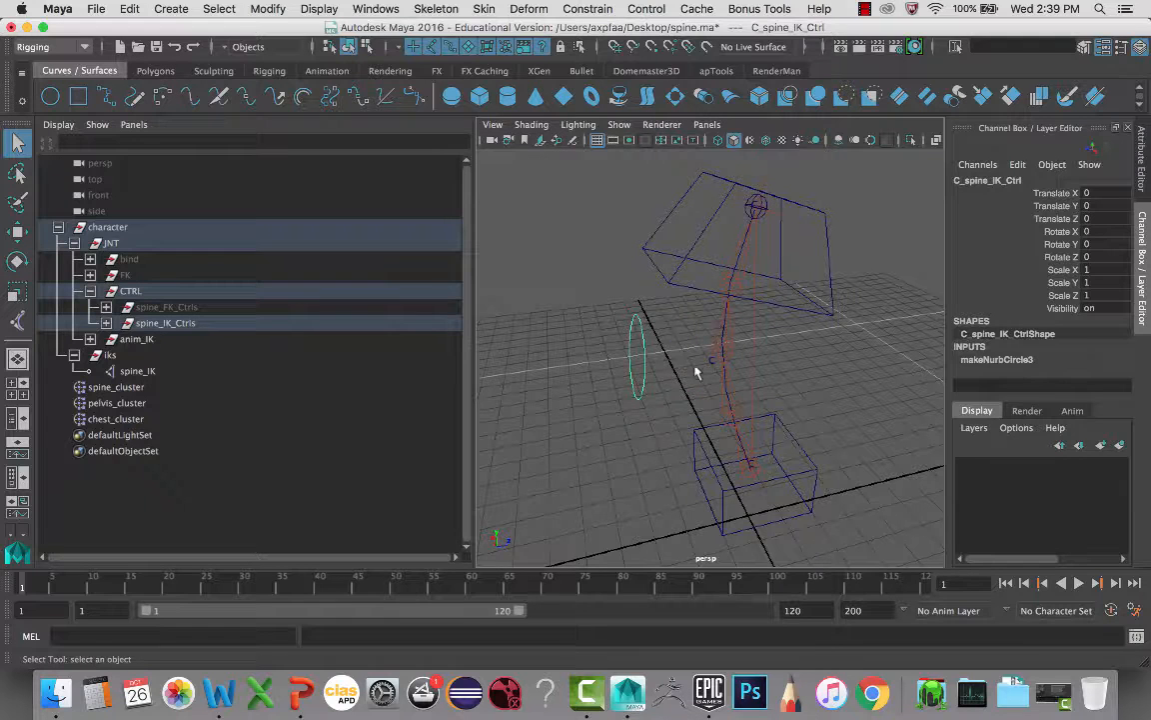
left_click(714, 366)
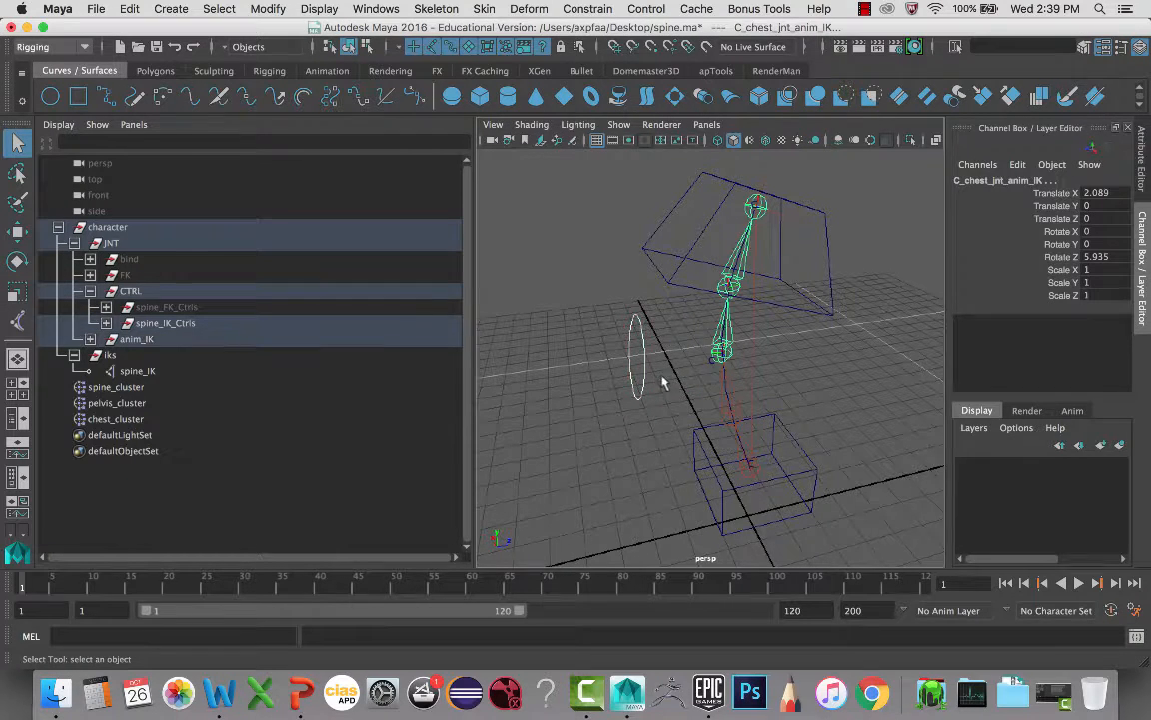
- Point-constrain spine_cluster to the circular control C_spine_IK_Ctrl on all axes with Maintain offset enabled
scroll(715, 366, "up", 3)
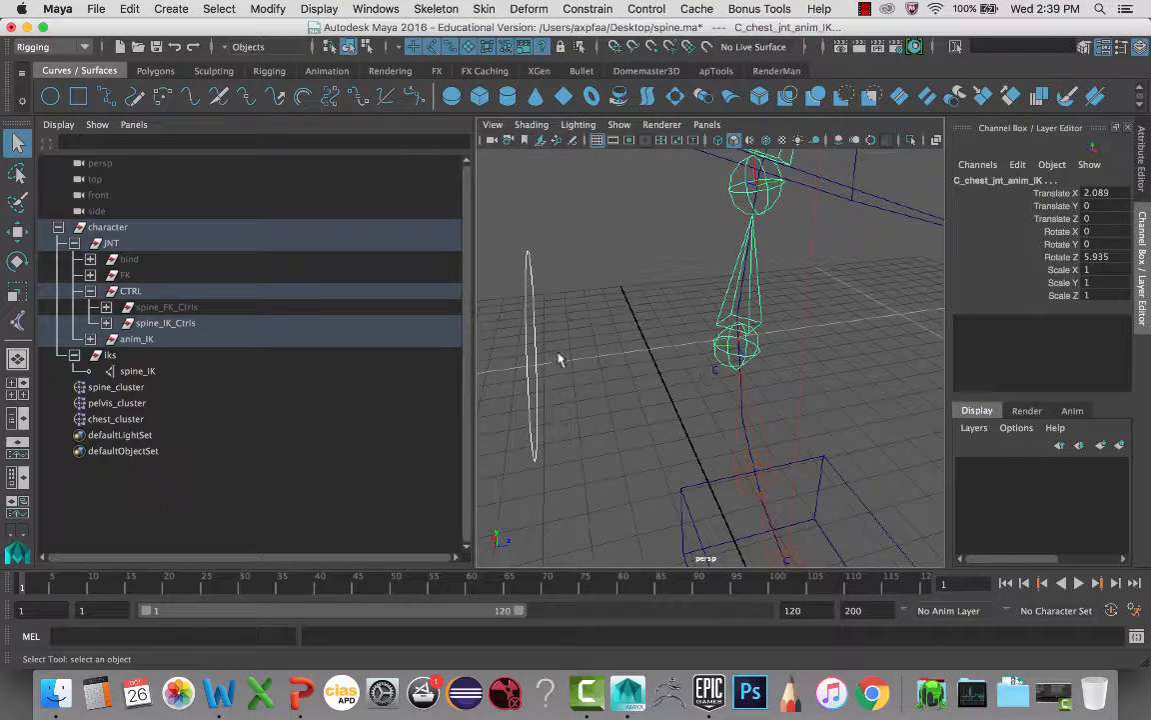
left_click(528, 352)
left_click(714, 375)
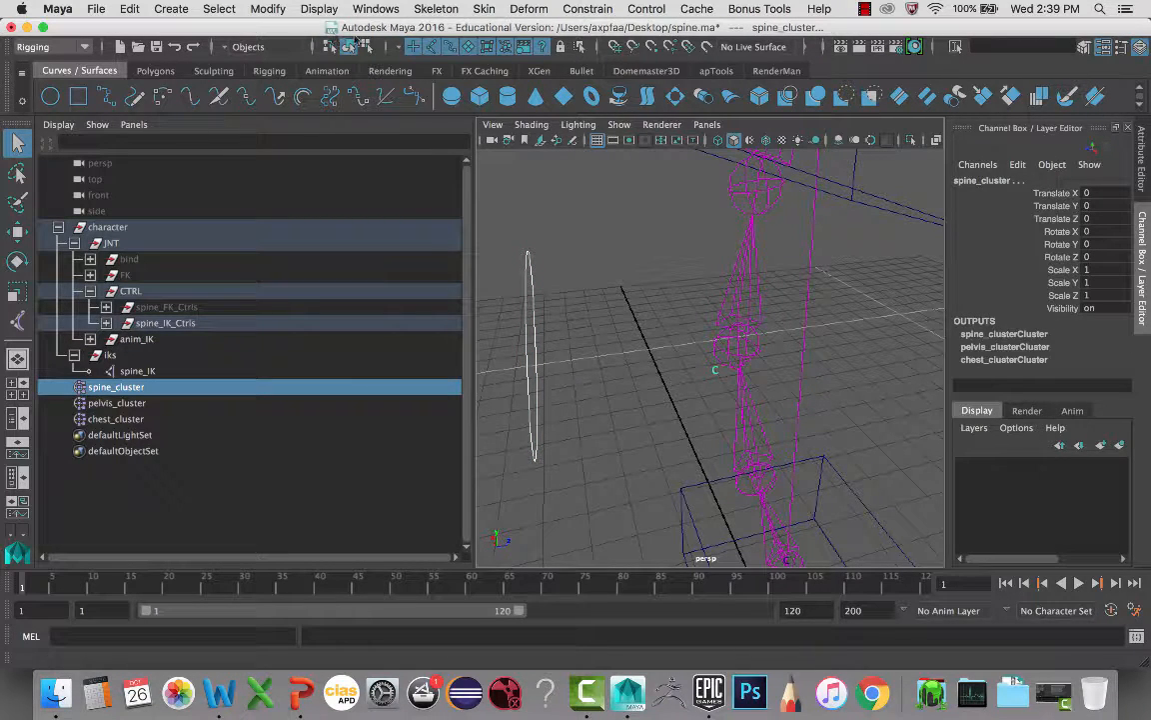
left_click(529, 9)
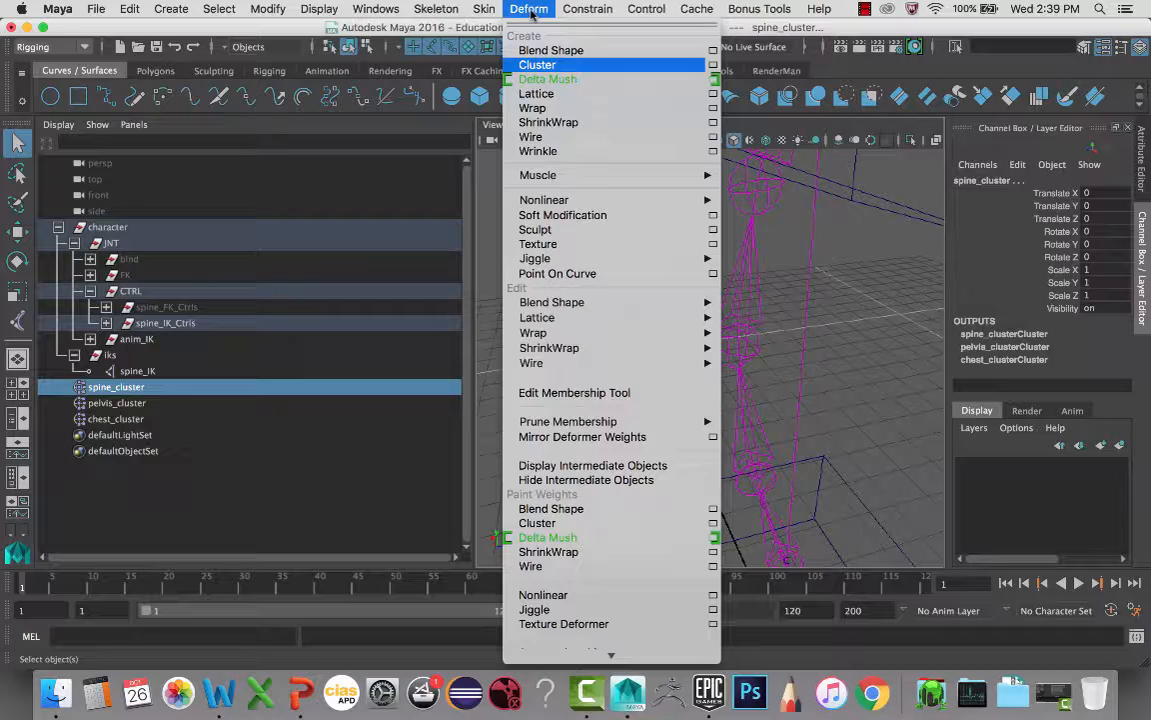
mouse_move(490, 10)
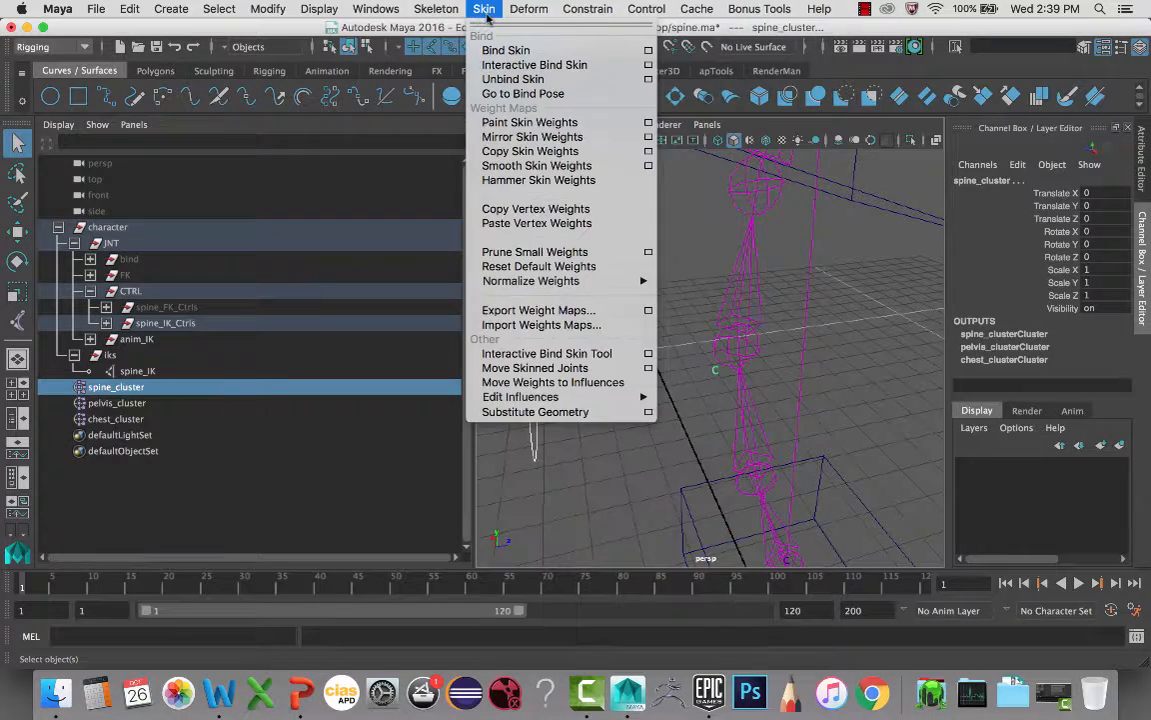
mouse_move(443, 14)
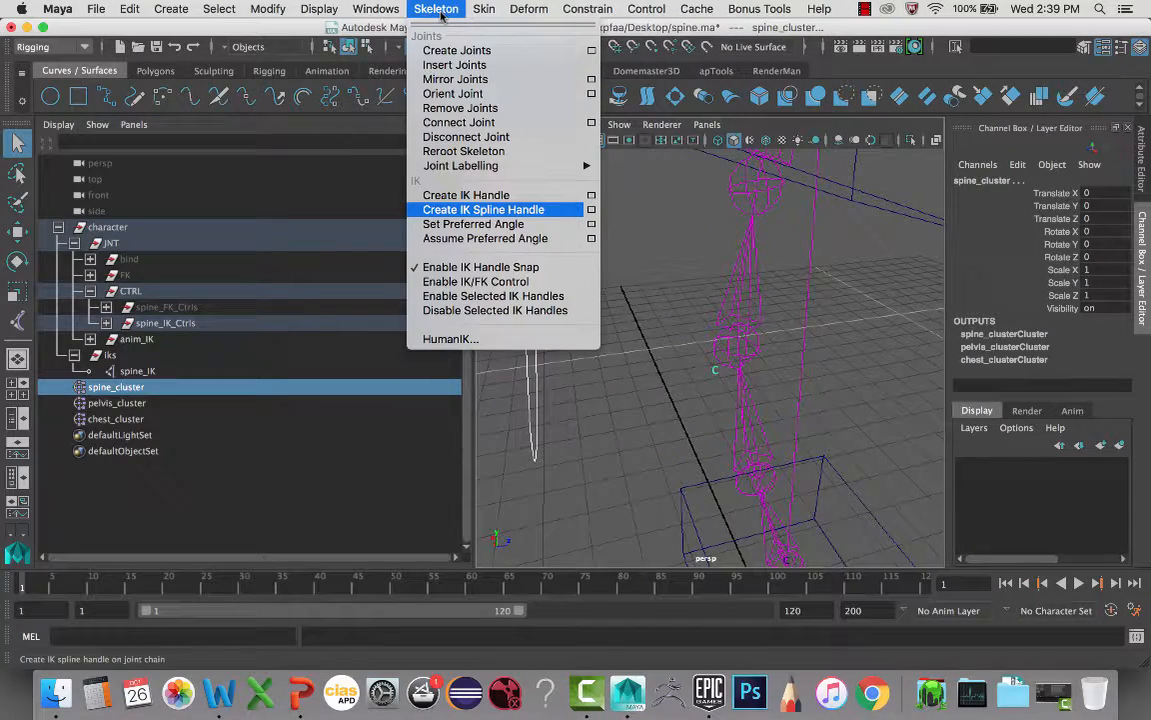
mouse_move(533, 9)
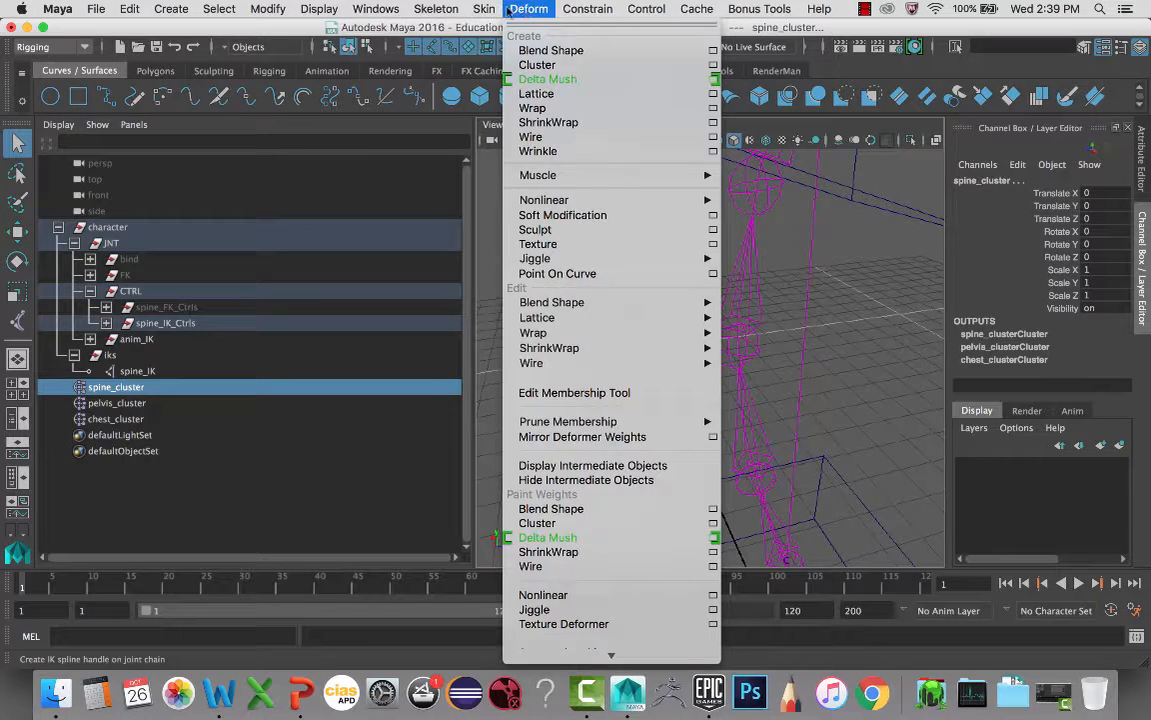
mouse_move(580, 12)
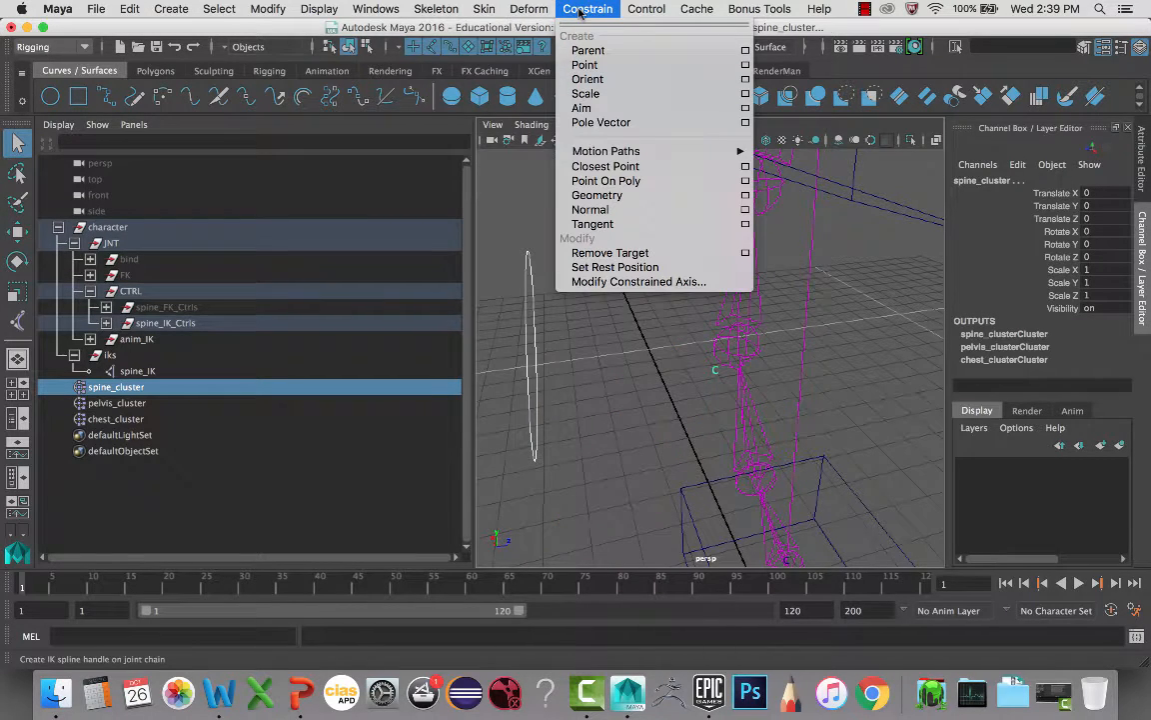
left_click(744, 65)
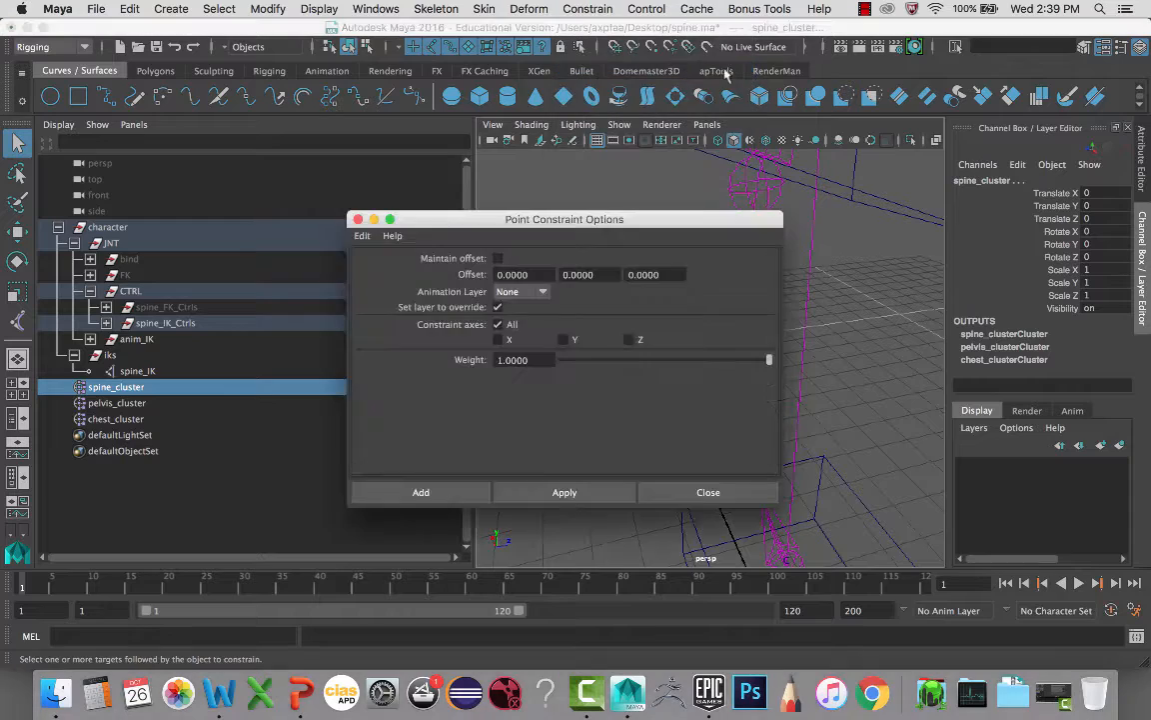
left_click(498, 259)
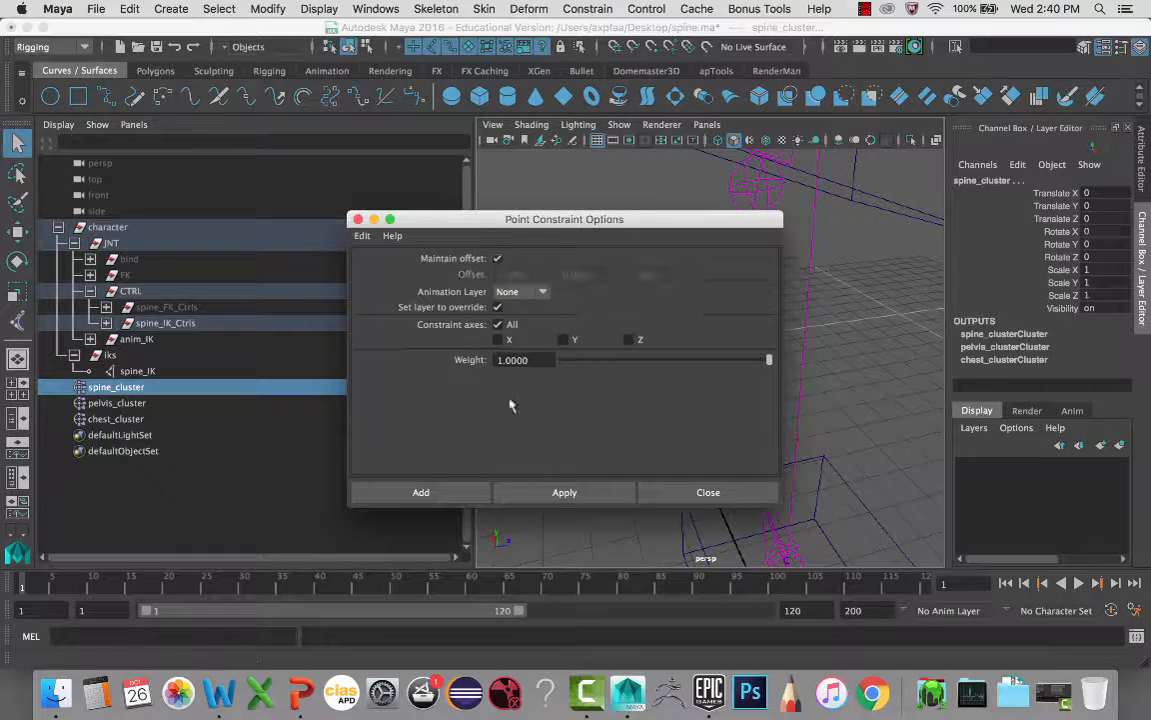
left_click(451, 494)
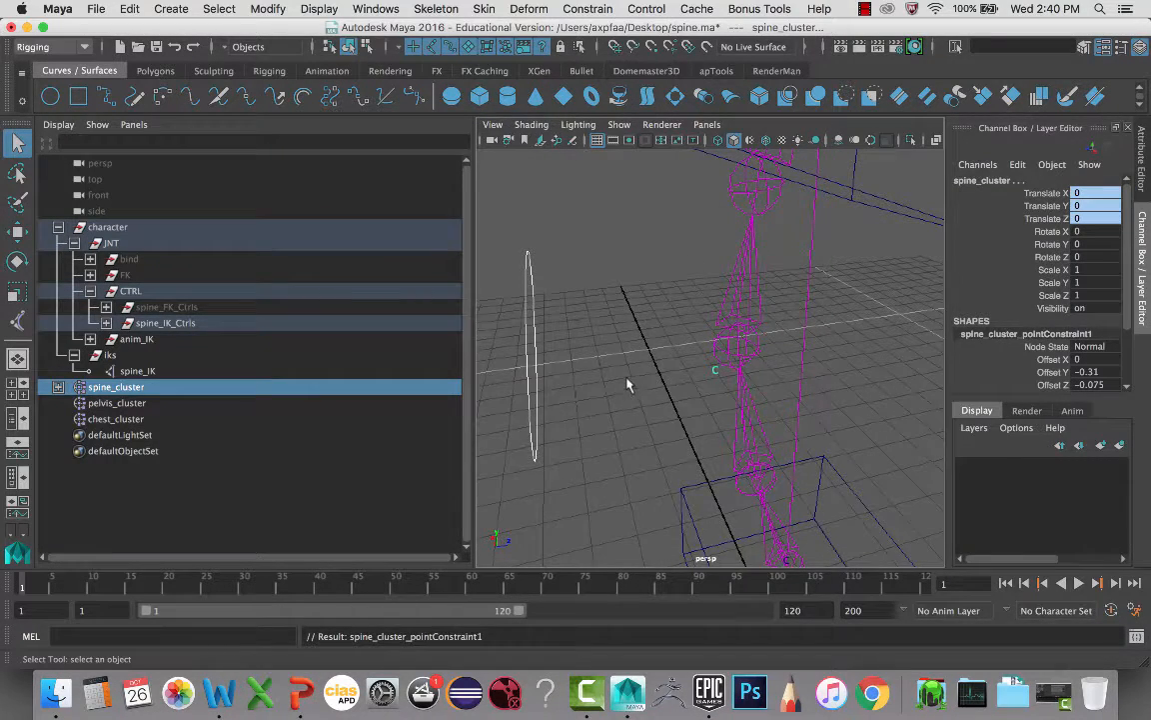
- Test-move C_spine_IK_Ctrl to check how it drives the middle of the spine, undoing the moves
left_click_drag(628, 384, 670, 393, "alt")
left_click(640, 345)
key("w")
key("ctrl+z")
key("ctrl+z")
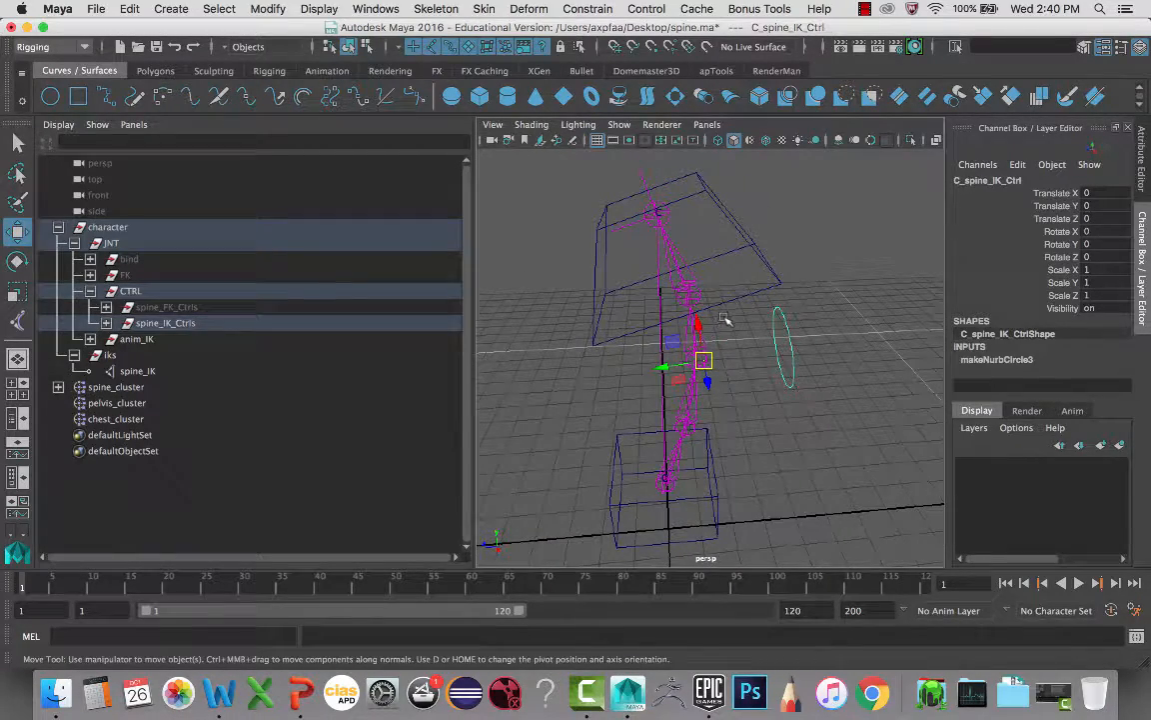
left_click_drag(768, 359, 809, 356, "alt")
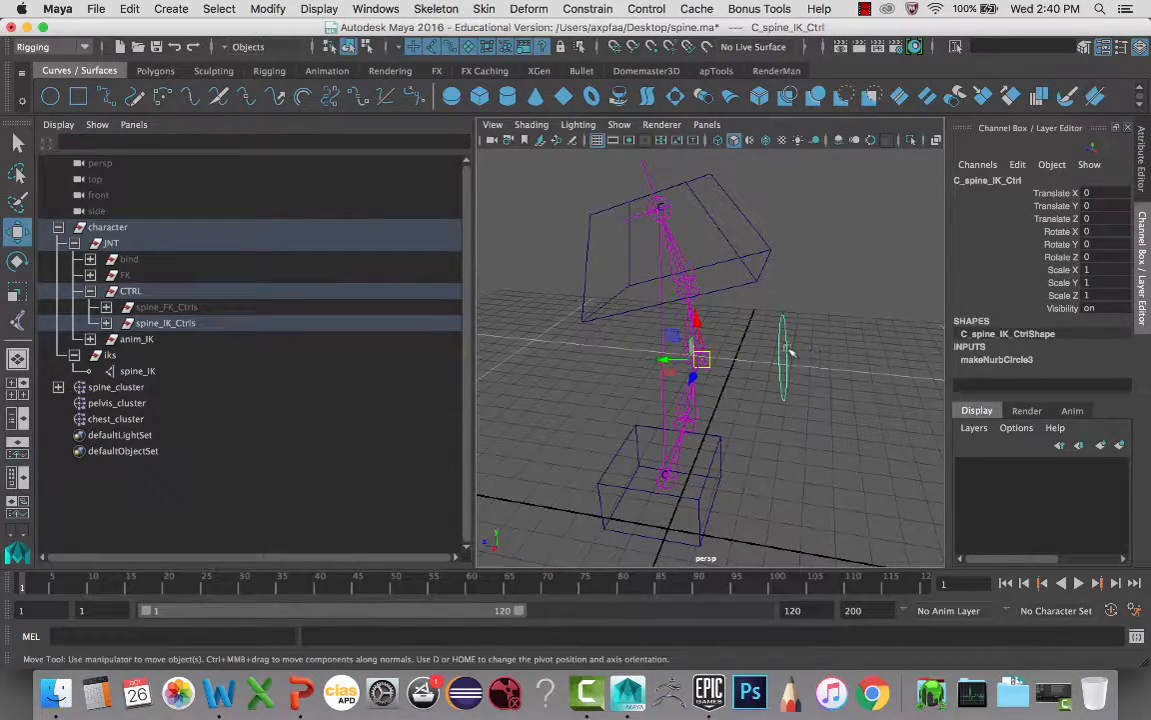
- Point-constrain chest_cluster to the chest control C_chest_IK_Ctrl, excluding joints from selection so the cluster handle can be picked
left_click_drag(722, 328, 675, 273, "alt")
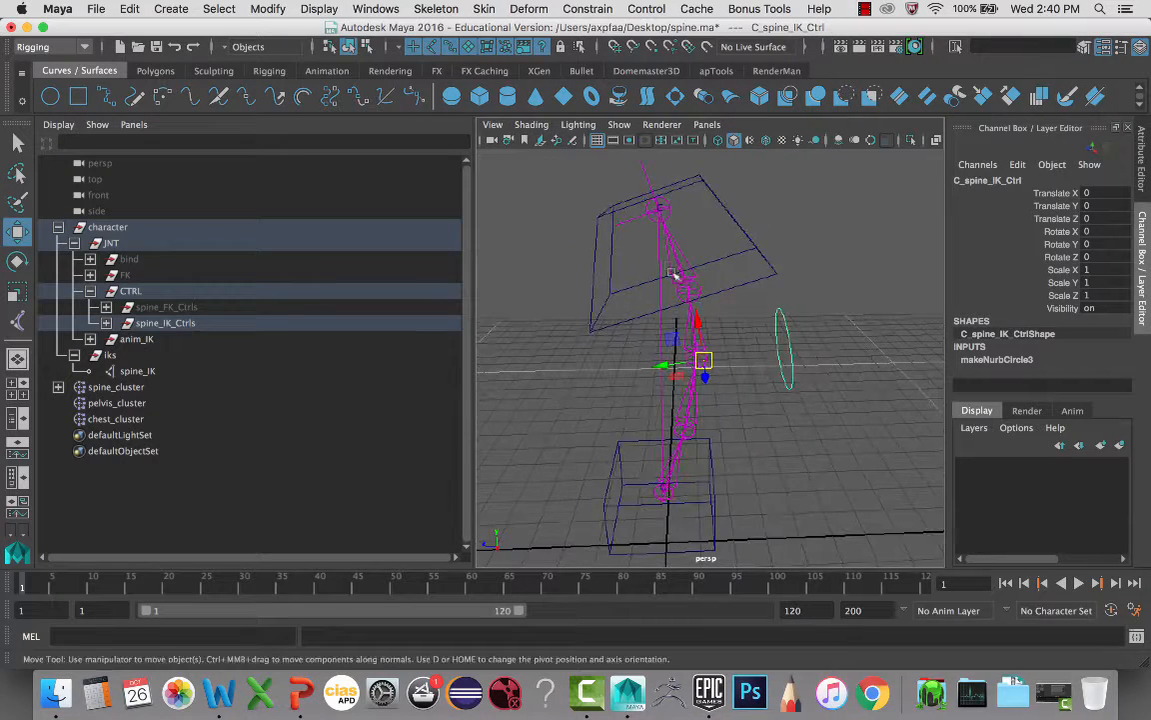
left_click(721, 200)
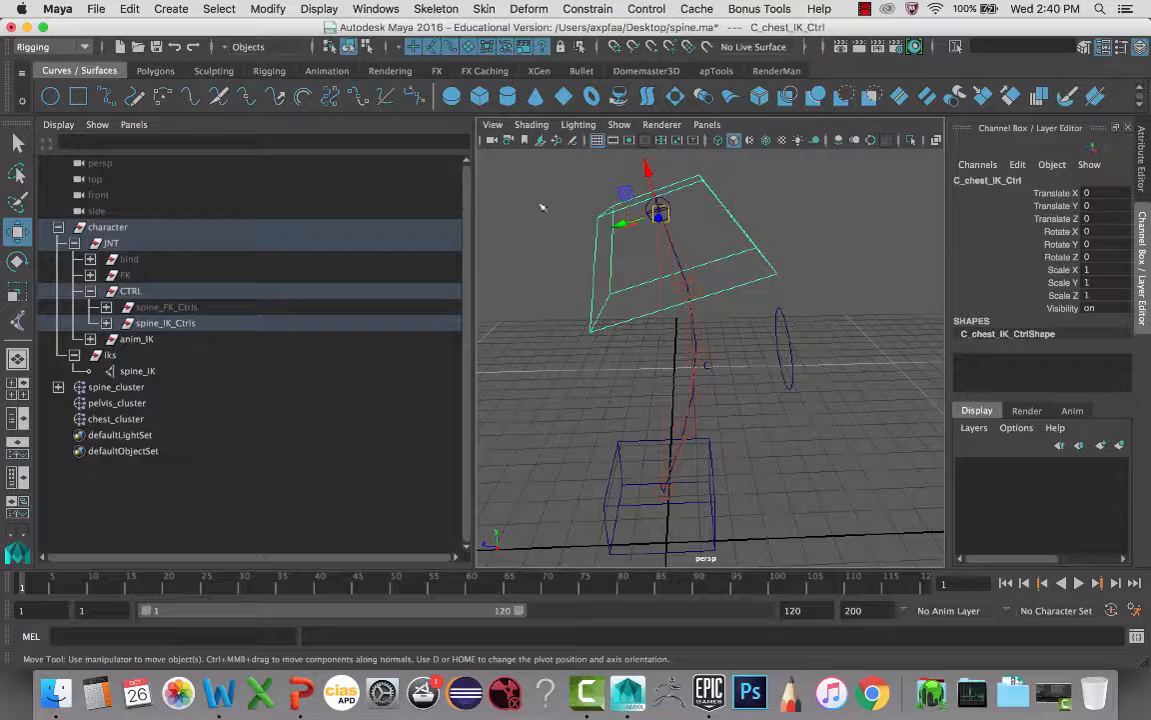
scroll(545, 207, "up", 6)
middle_click_drag(570, 210, 622, 400, "alt")
scroll(663, 331, "down", 4)
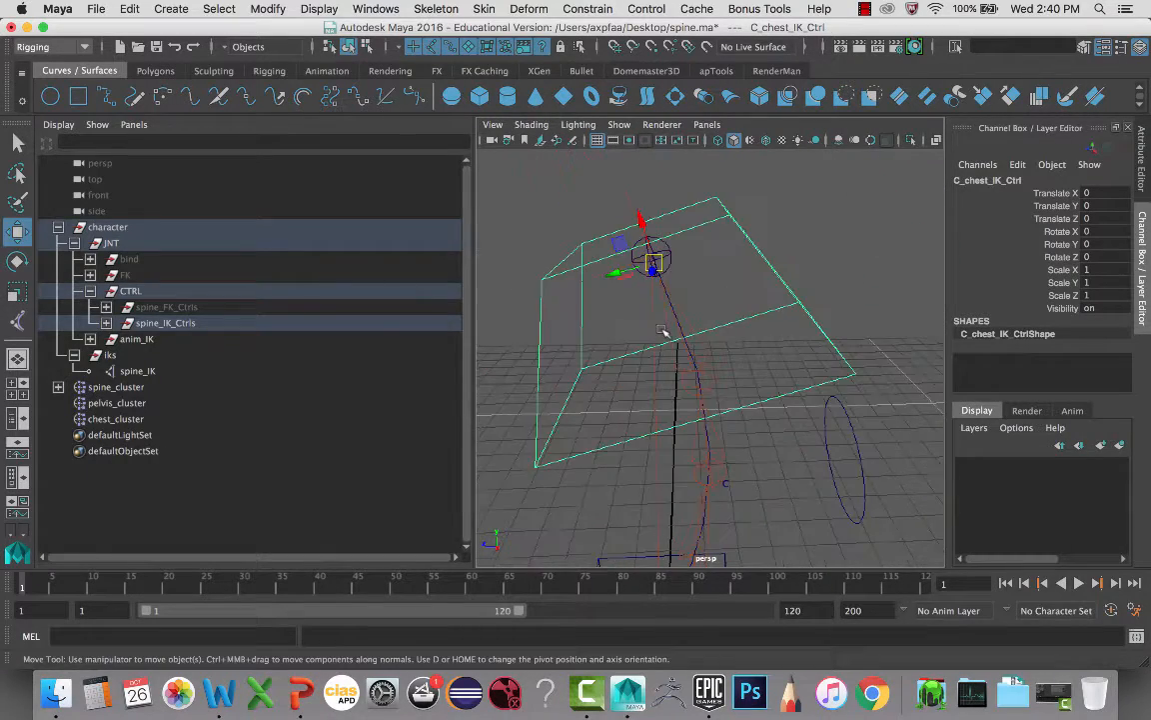
scroll(664, 333, "up", 3)
scroll(684, 375, "down", 1)
key("q")
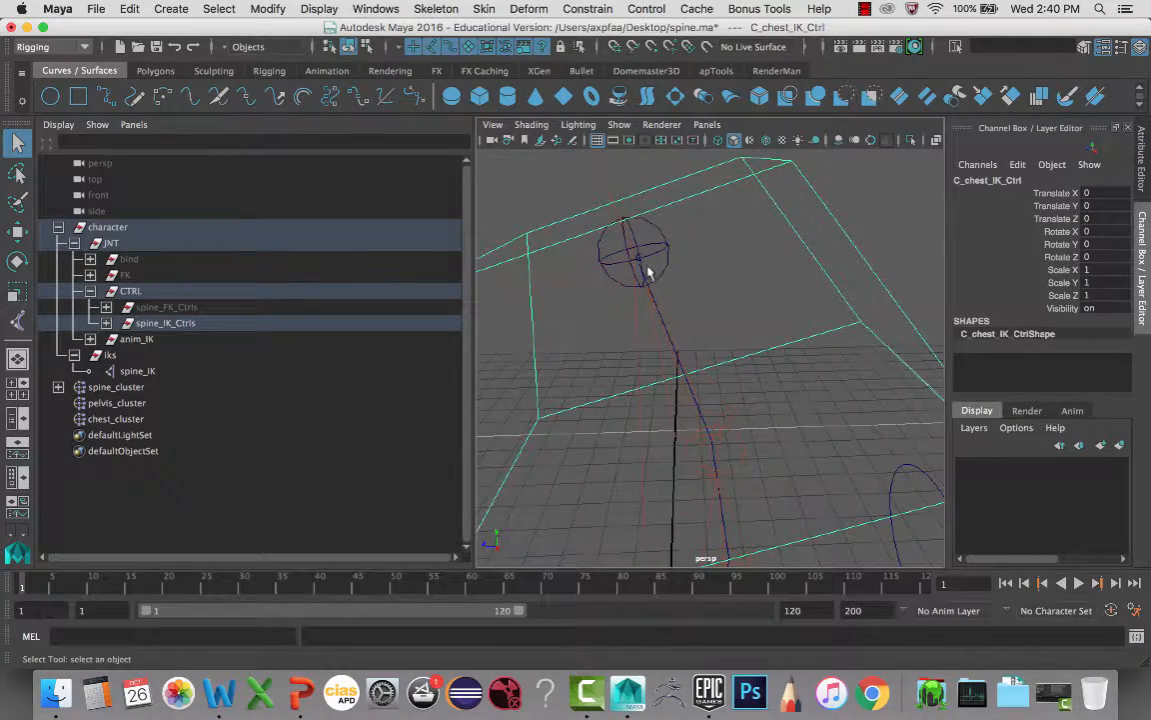
left_click(641, 261)
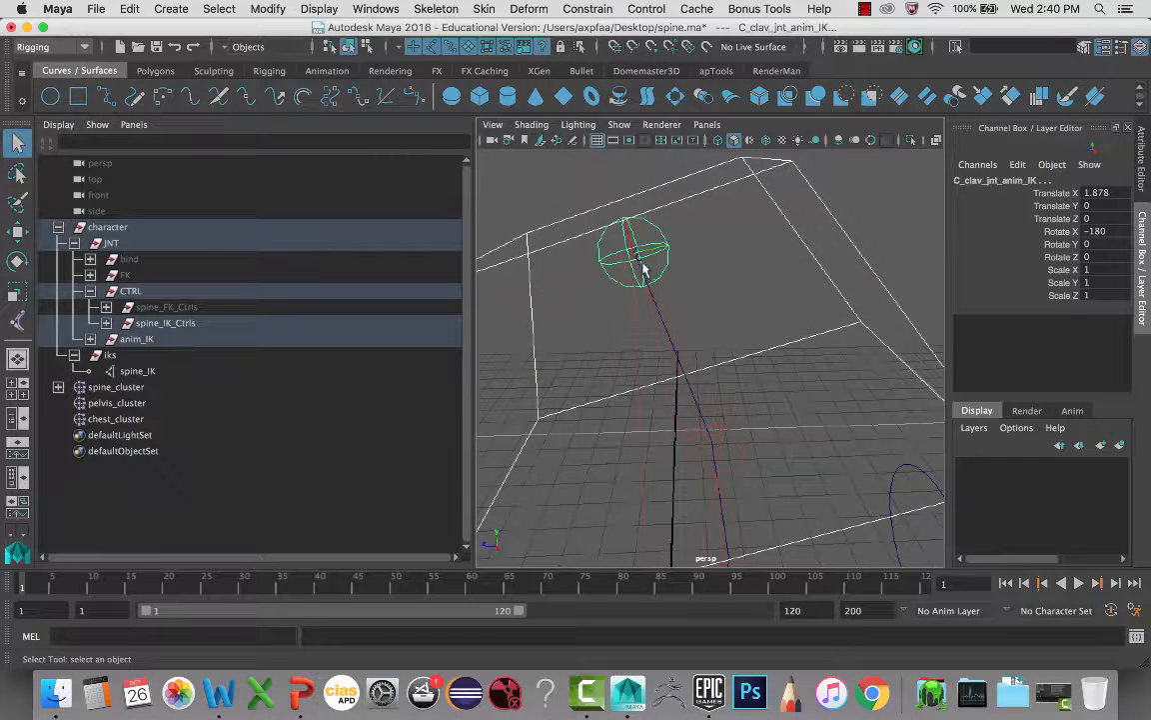
key("ctrl+z")
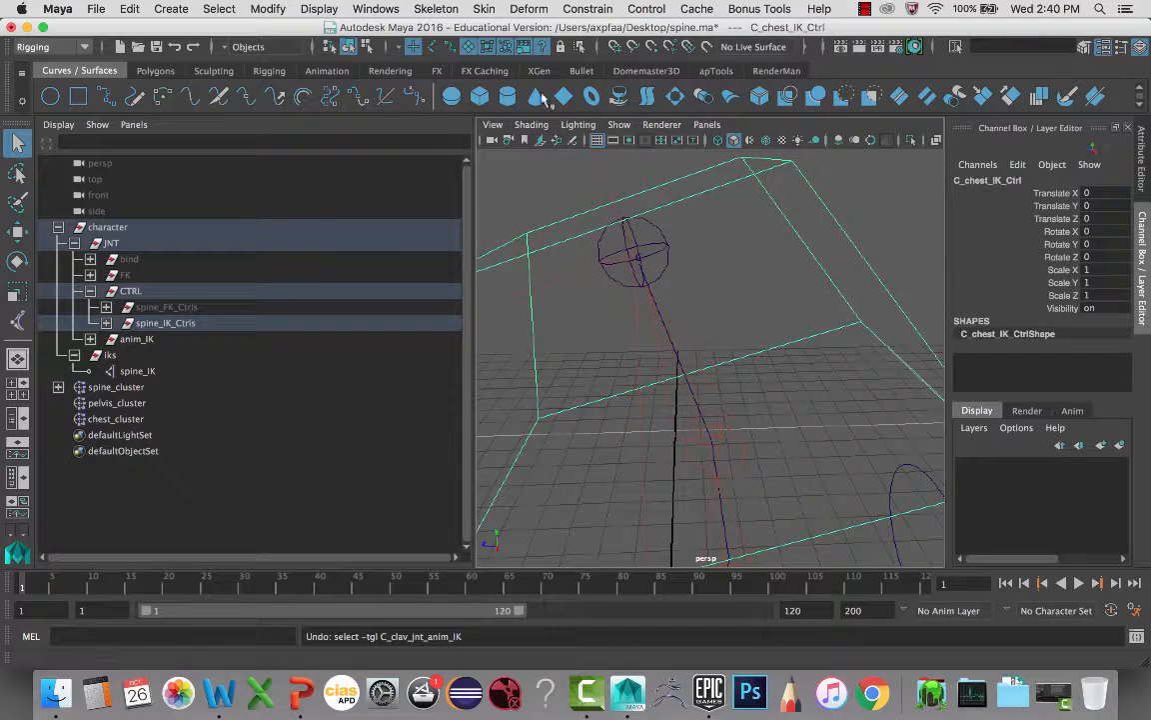
left_click(680, 193)
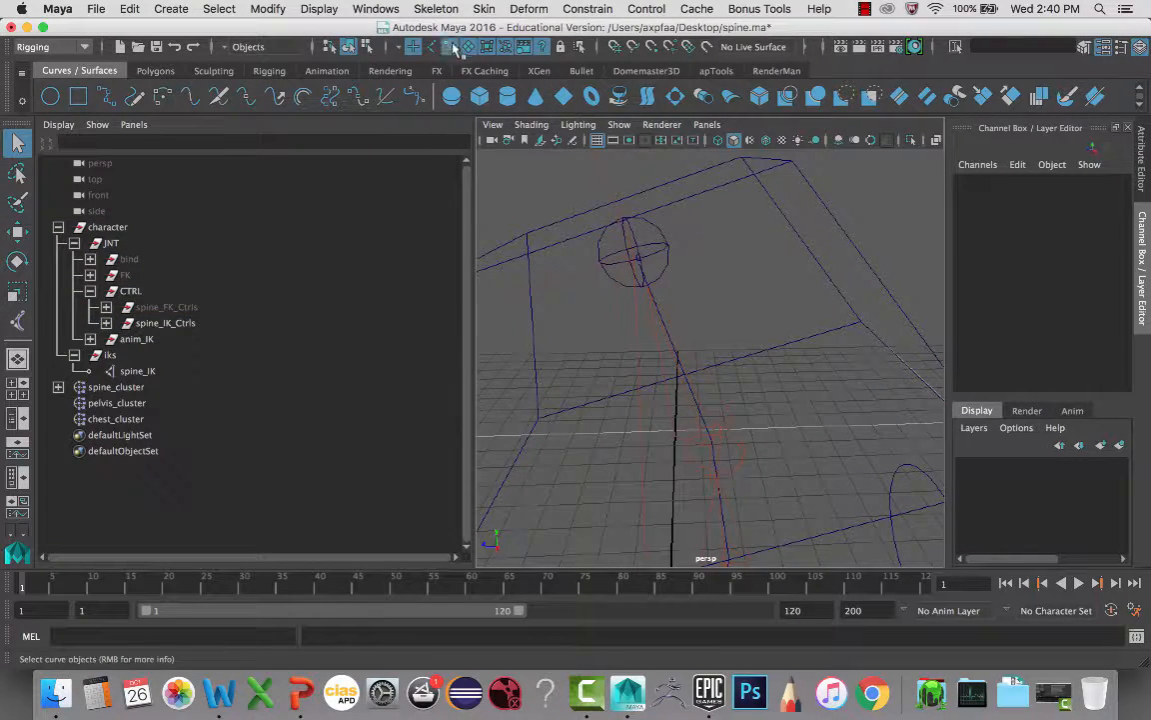
left_click(699, 207)
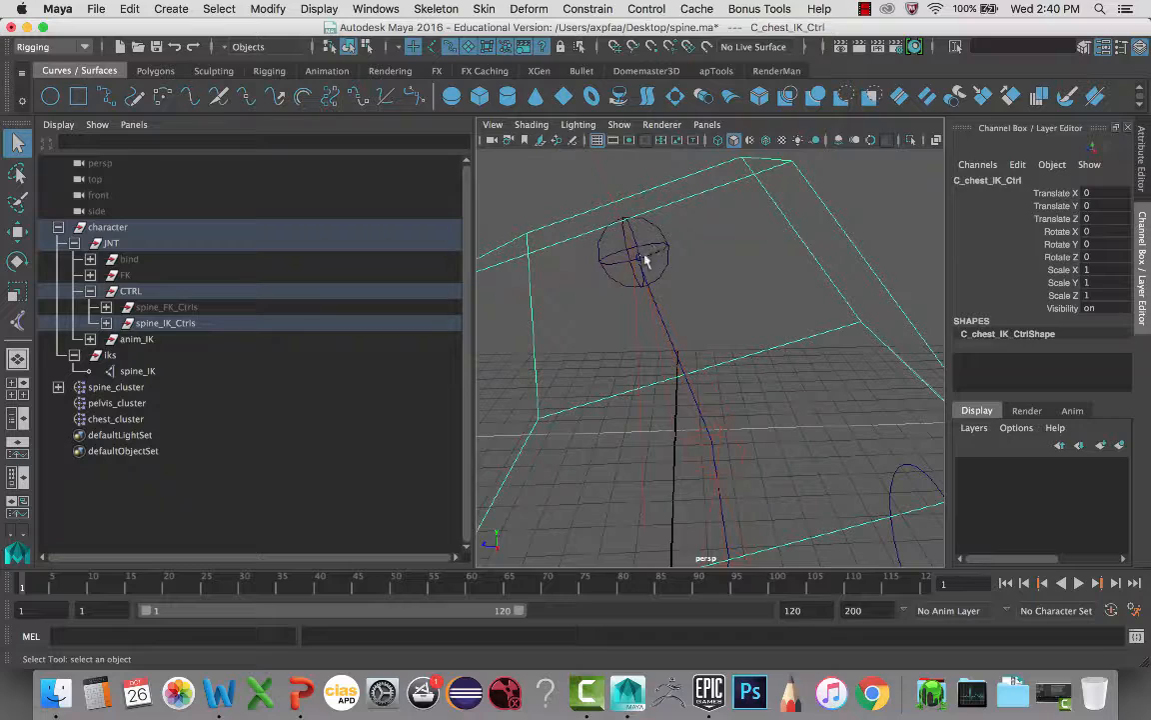
left_click(641, 259)
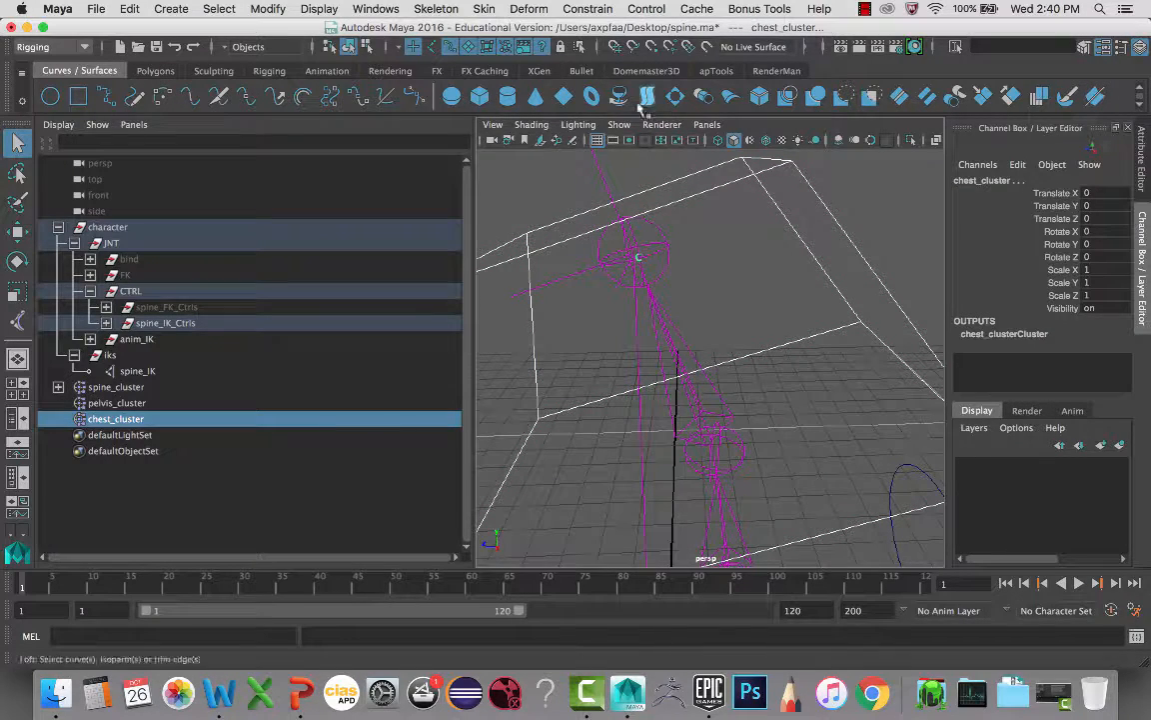
left_click(585, 9)
left_click(586, 65)
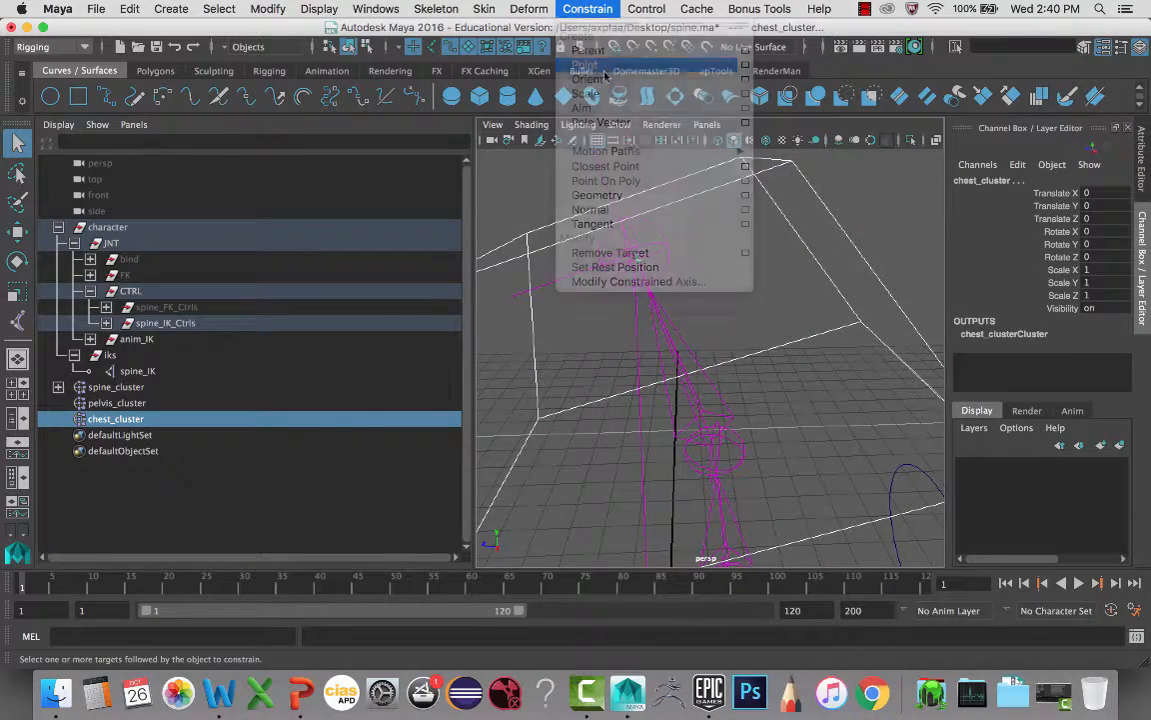
- Test-move C_chest_IK_Ctrl to check how it drives the upper end of the spine, undoing the move
scroll(662, 218, "down", 3)
left_click(737, 322)
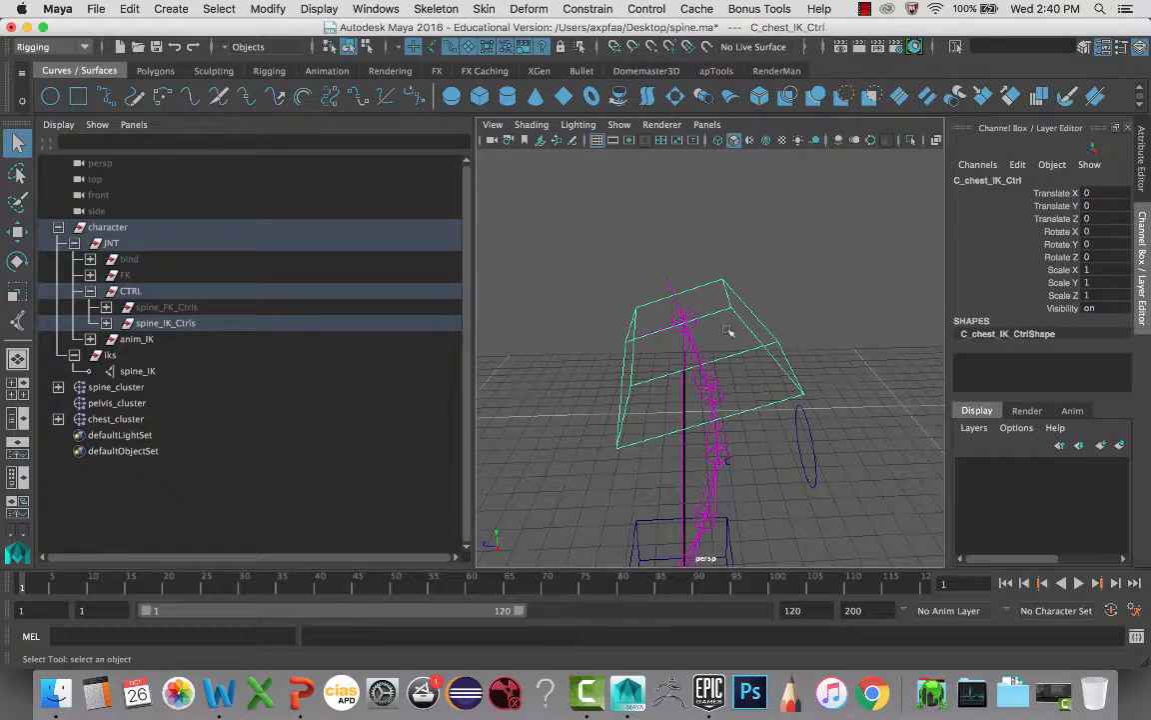
key("w")
left_click_drag(684, 329, 607, 409)
key("ctrl+z")
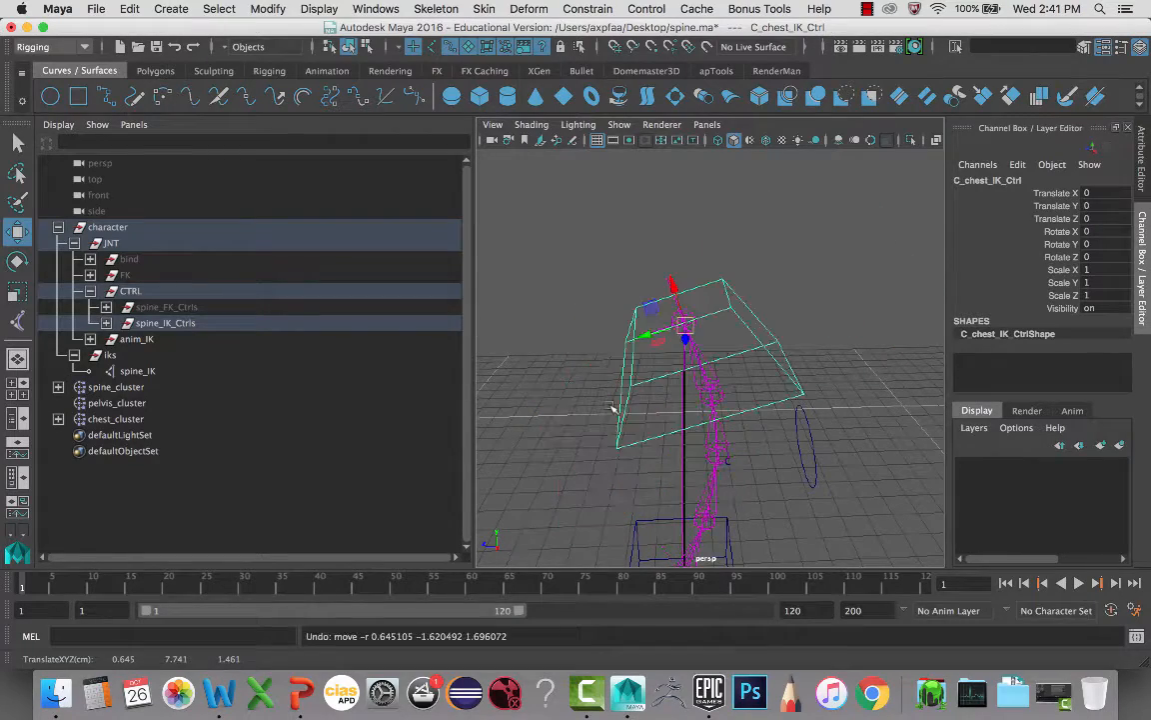
- Point-constrain pelvis_cluster to the pelvis control C_pelvis_IK_Ctrl by repeating the last constraint command
left_click_drag(727, 420, 783, 428, "alt")
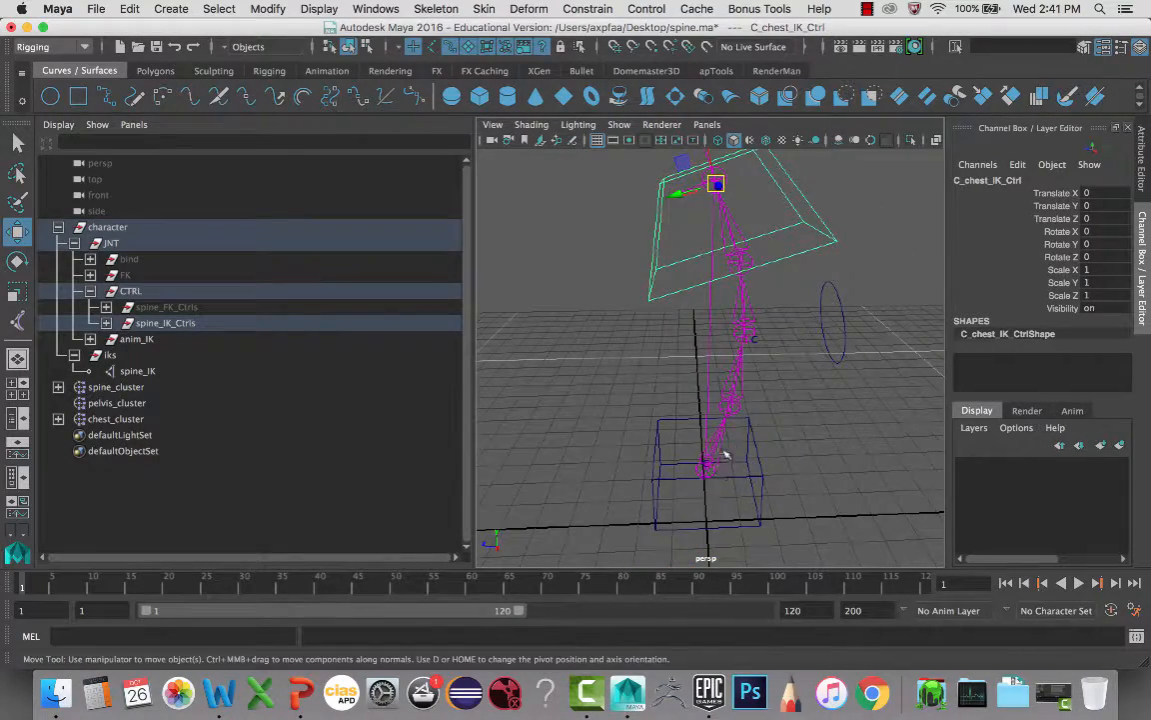
right_click_drag(727, 455, 790, 467, "alt")
middle_click_drag(789, 467, 789, 339, "alt")
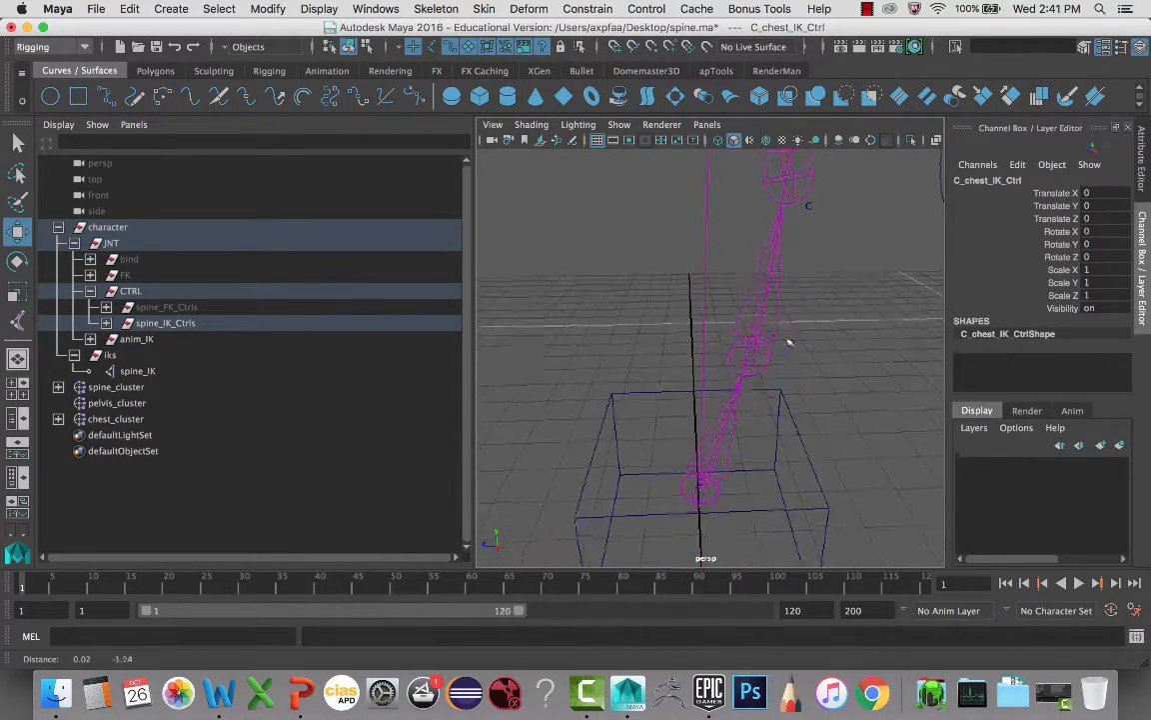
left_click(702, 479)
left_click(827, 526)
middle_click_drag(799, 475, 873, 413, "alt")
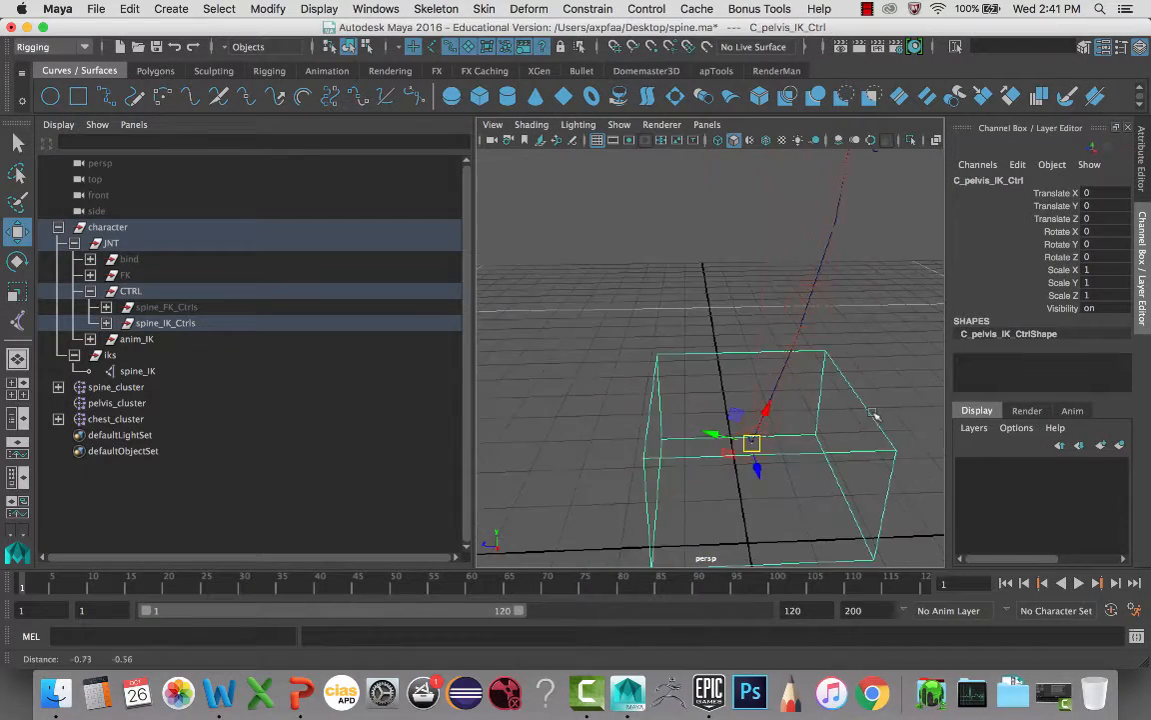
scroll(872, 413, "up", 5)
key("q")
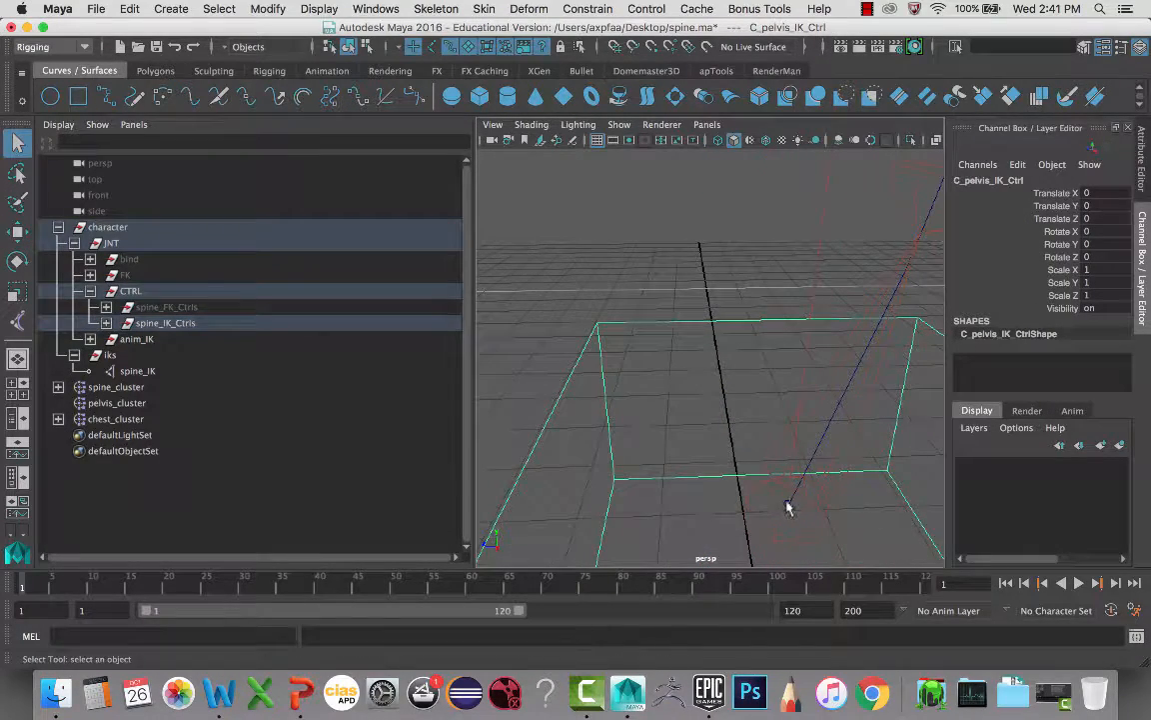
left_click(786, 505, "shift")
scroll(807, 509, "down", 5)
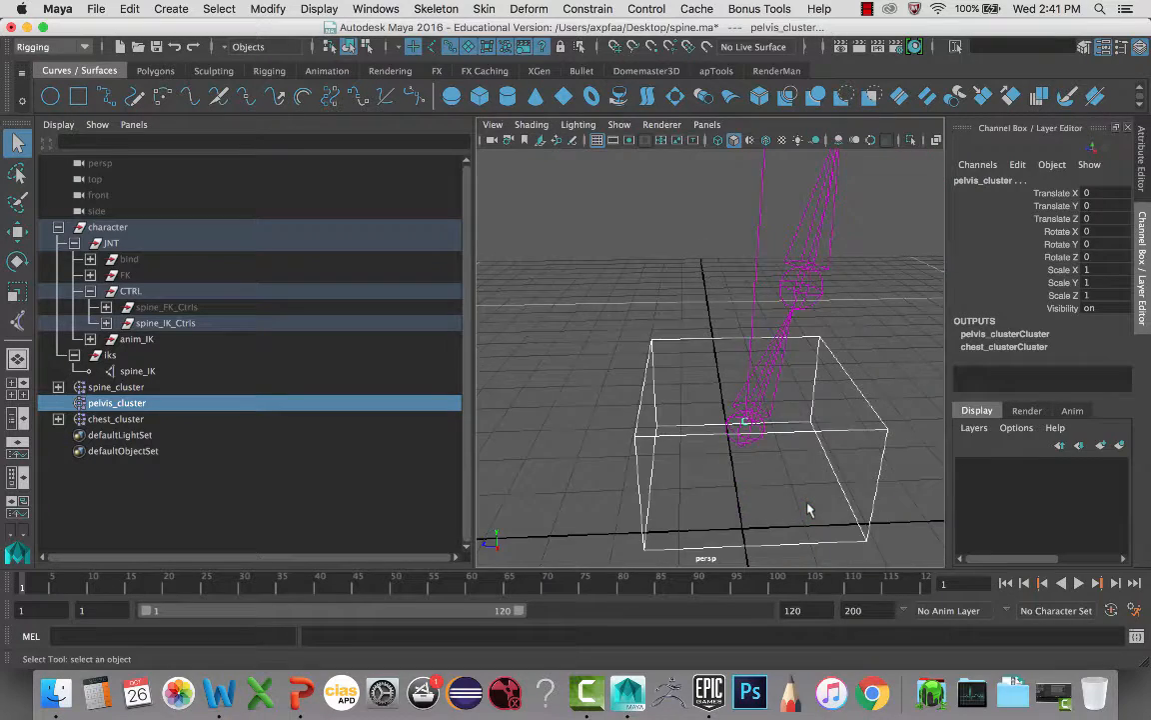
key("g")
- Test-move C_pelvis_IK_Ctrl and C_chest_IK_Ctrl to check both ends of the spine, undoing each move
scroll(790, 433, "down", 4)
left_click(732, 362)
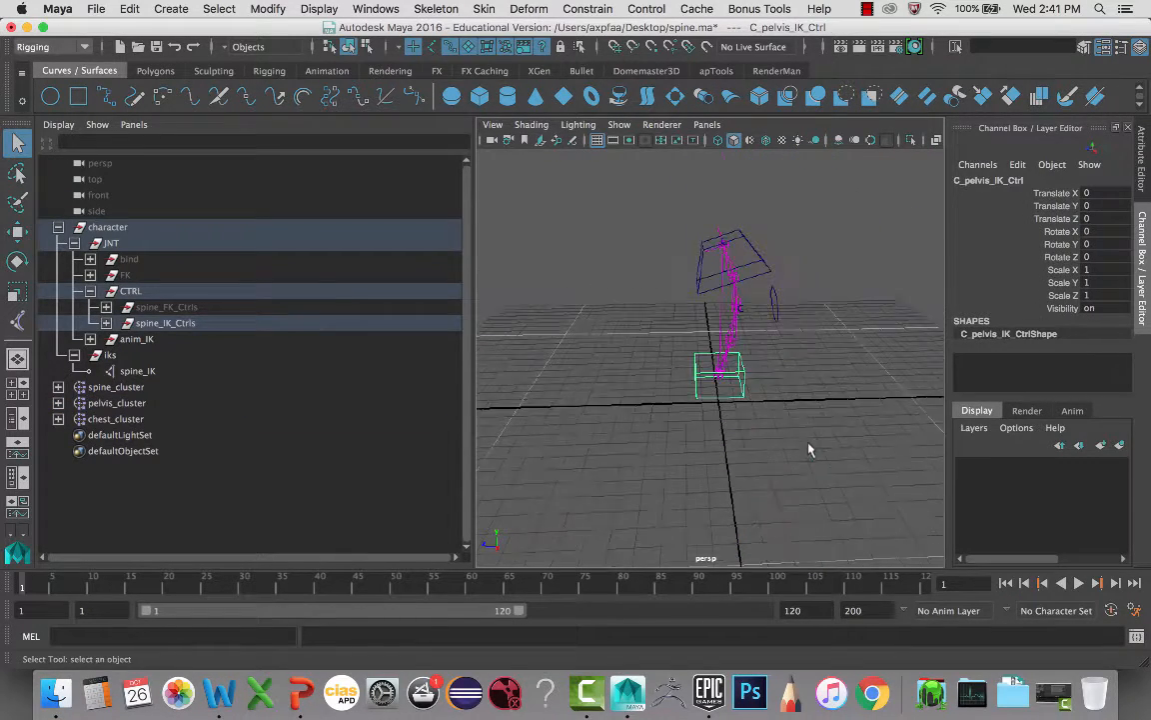
key("w")
left_click_drag(717, 372, 777, 345)
key("ctrl+z")
key("ctrl+z")
key("ctrl+z")
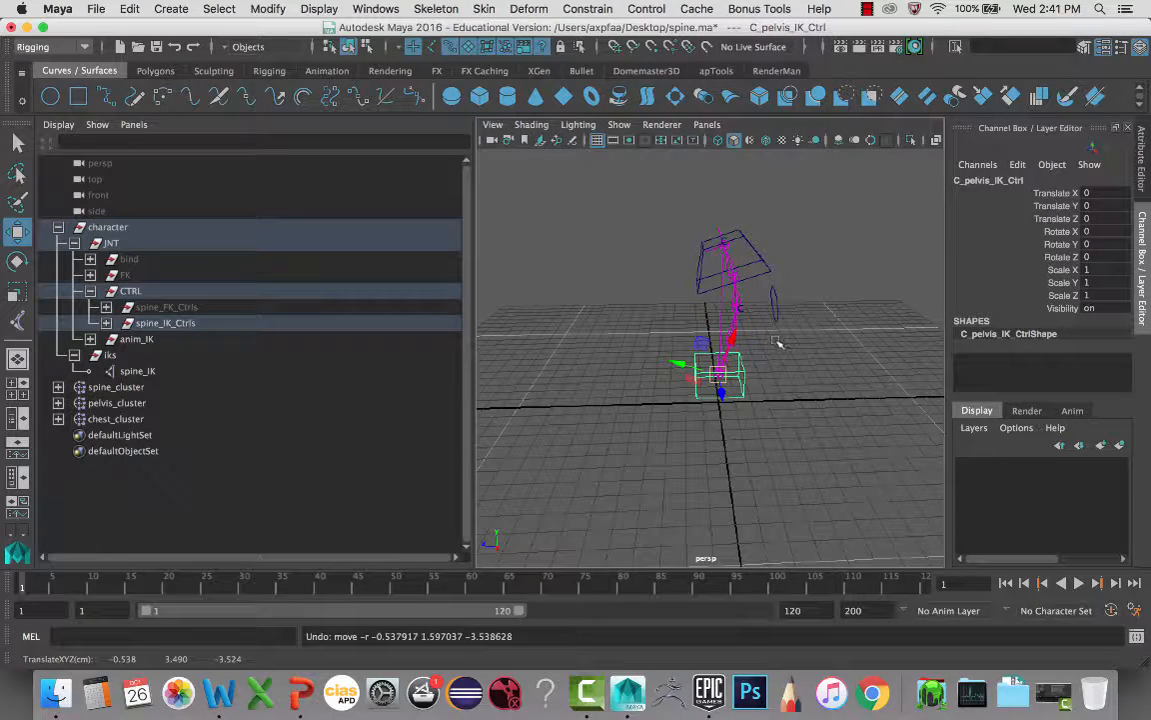
left_click(770, 272)
left_click_drag(661, 222, 689, 256)
key("ctrl+z")
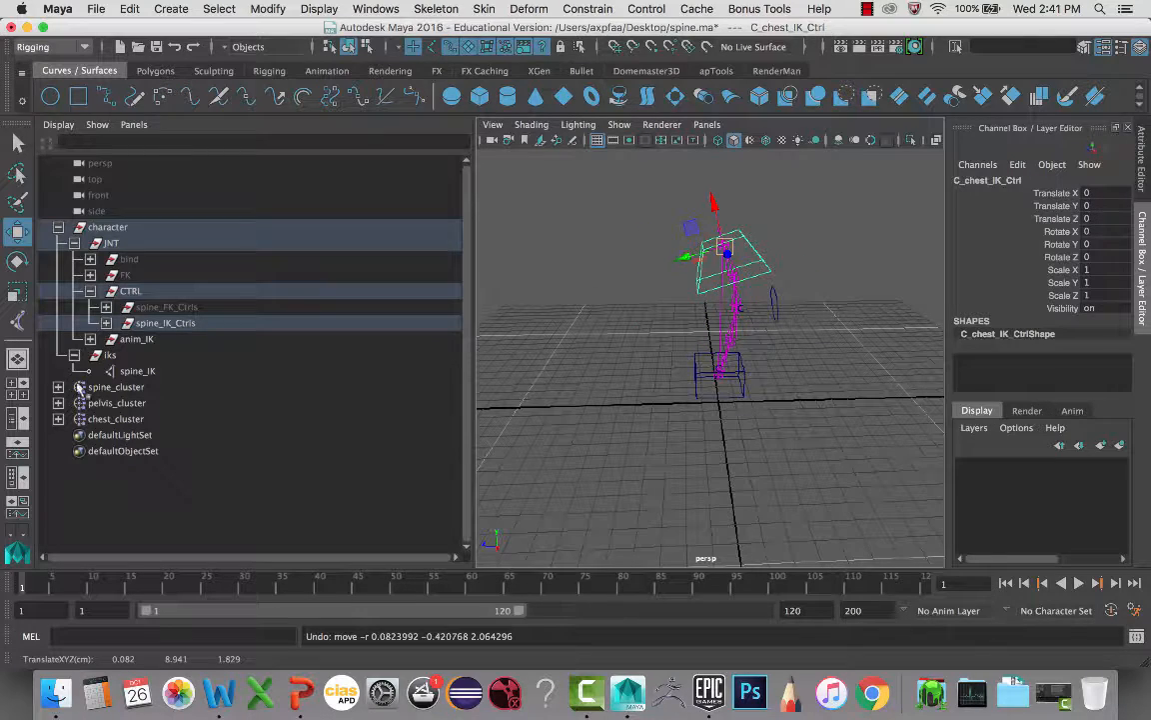
- Group spine_cluster, pelvis_cluster and chest_cluster together and name the group DO_NOT_TOUCH
left_click(148, 387)
left_click(117, 434, "shift")
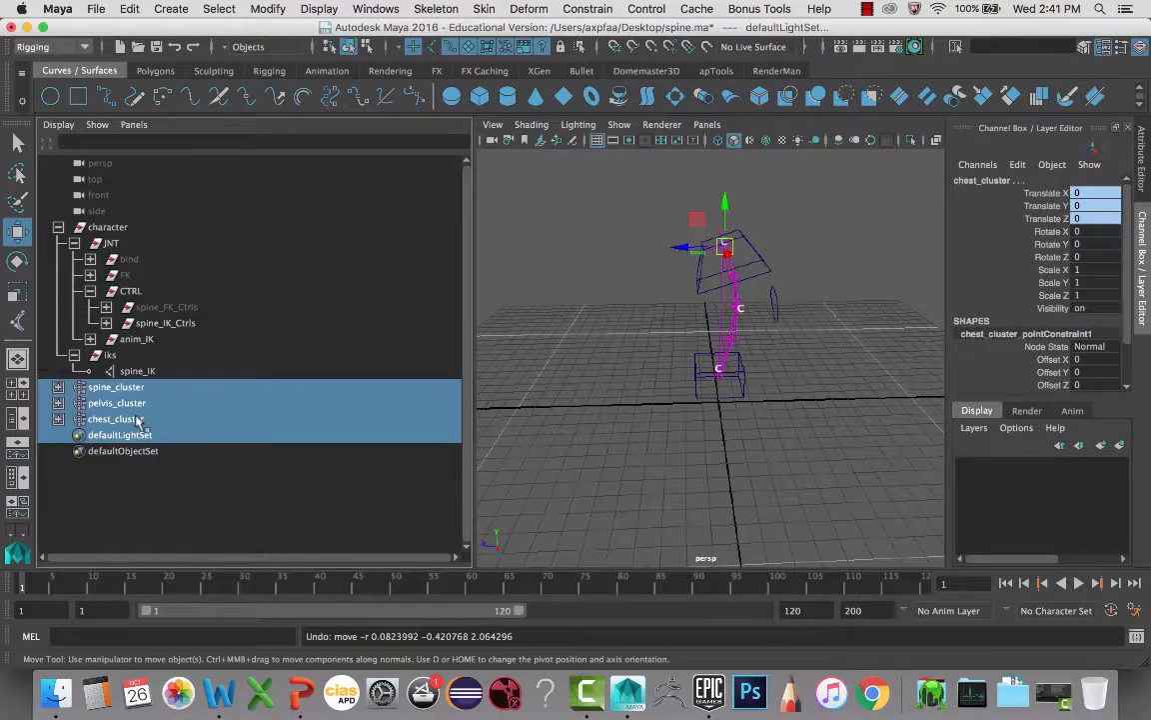
left_click(140, 402)
left_click(140, 387)
left_click(140, 419, "shift")
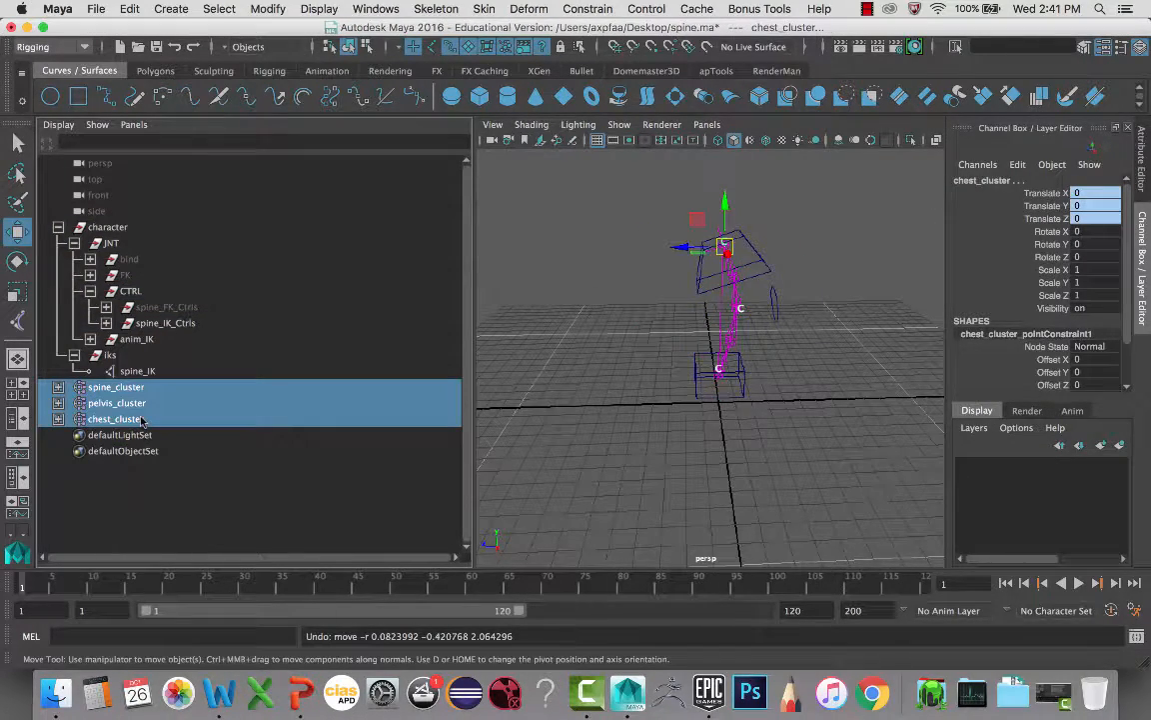
key("ctrl+g")
double_click(102, 386)
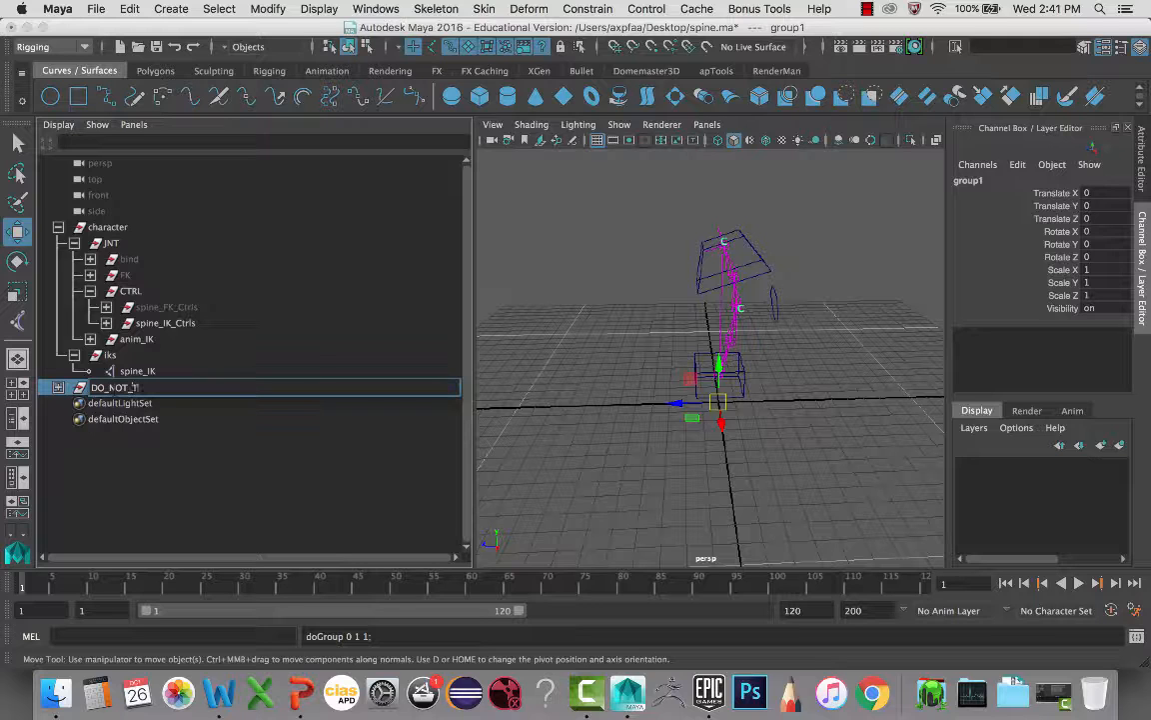
type("DO_NOT_TOUCH")
key("Return")
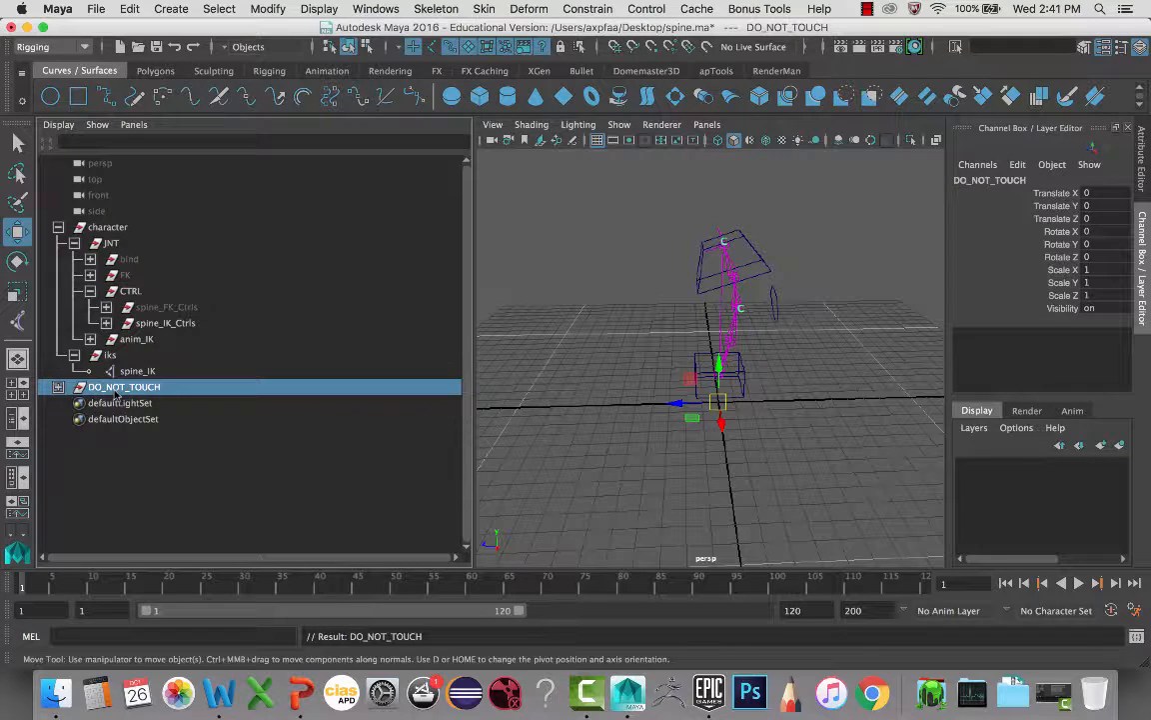
- Parent the DO_NOT_TOUCH group under character and set its visibility to off
middle_click_drag(115, 395, 195, 250)
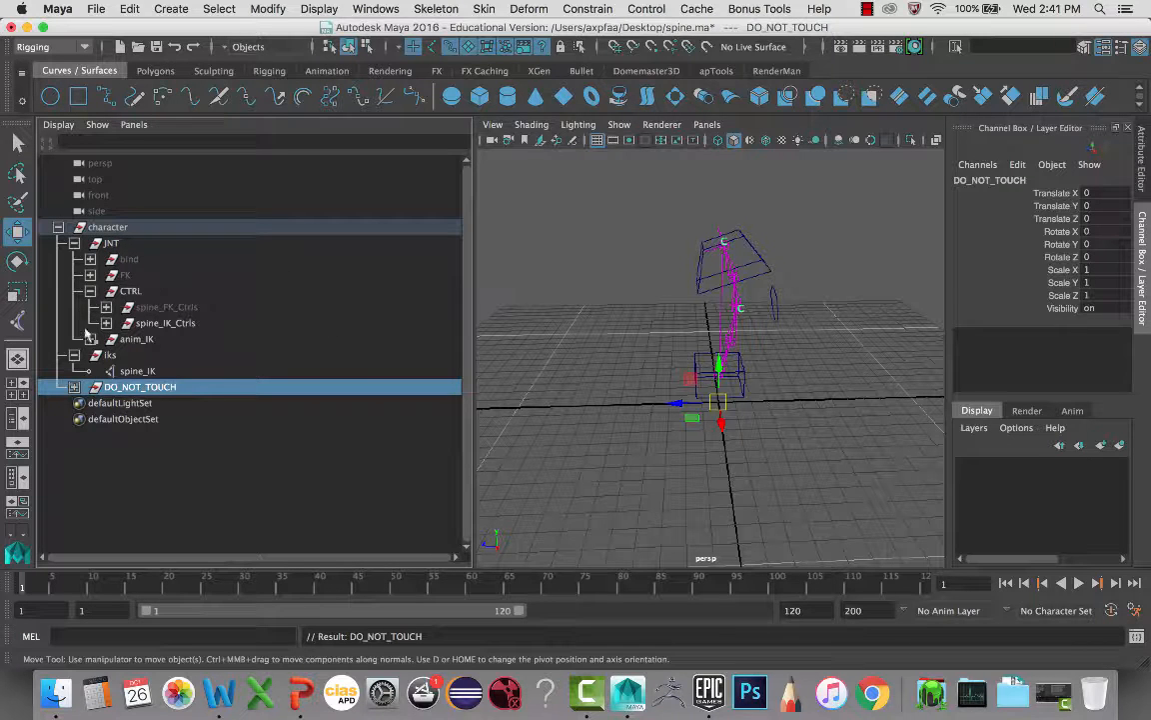
left_click(1095, 308)
type("0")
key("Return")
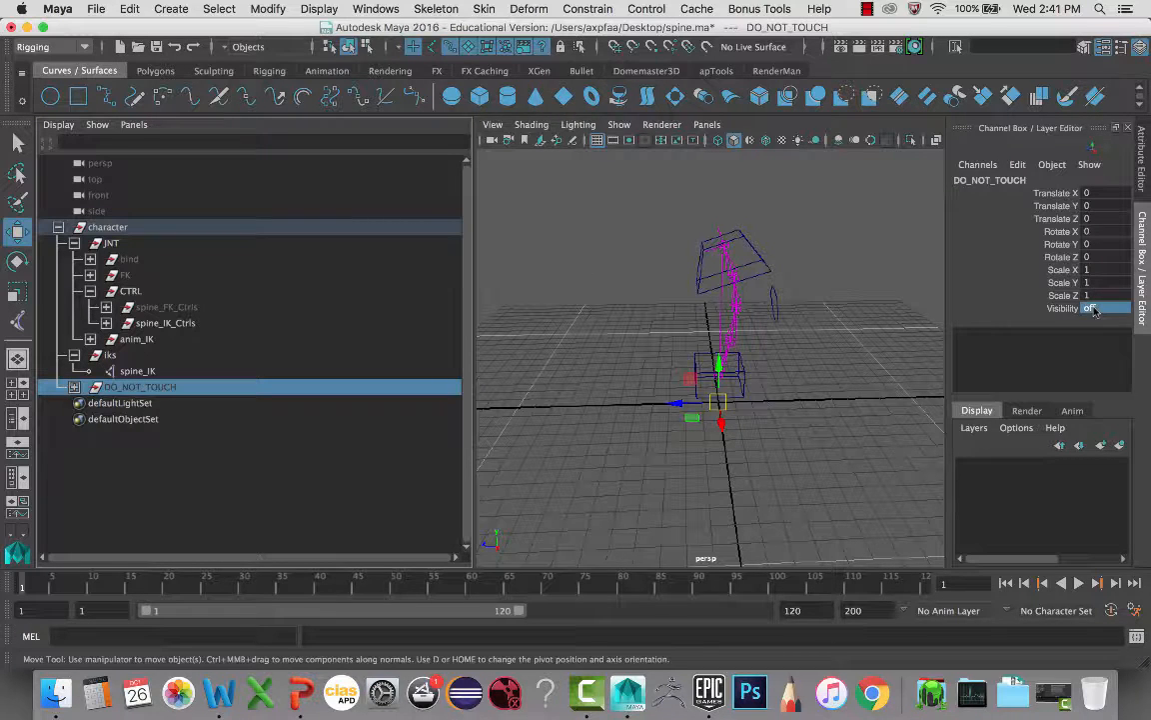
- Collapse the iks group and set its visibility to off
left_click(74, 355)
left_click(105, 354)
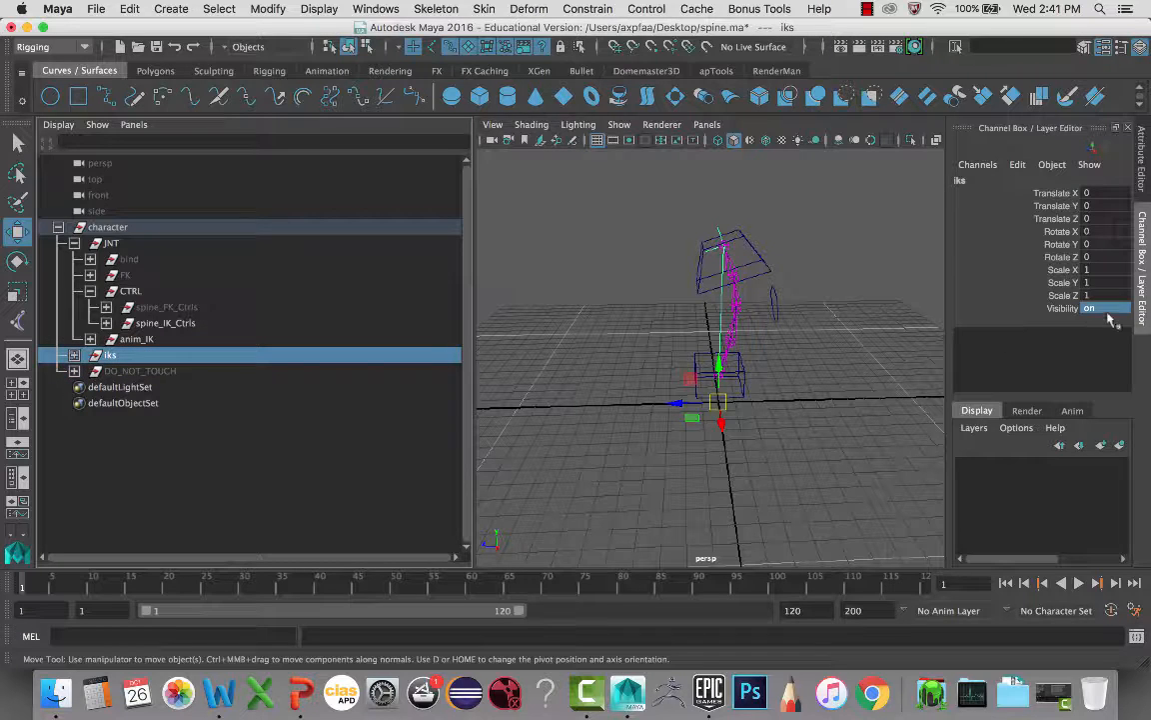
left_click(1099, 309)
type("0")
key("Return")
- Select the spline IK curve curve1 and move it from the anim_IK group into the DO_NOT_TOUCH group
right_click_drag(638, 321, 818, 283, "alt")
left_click(845, 244)
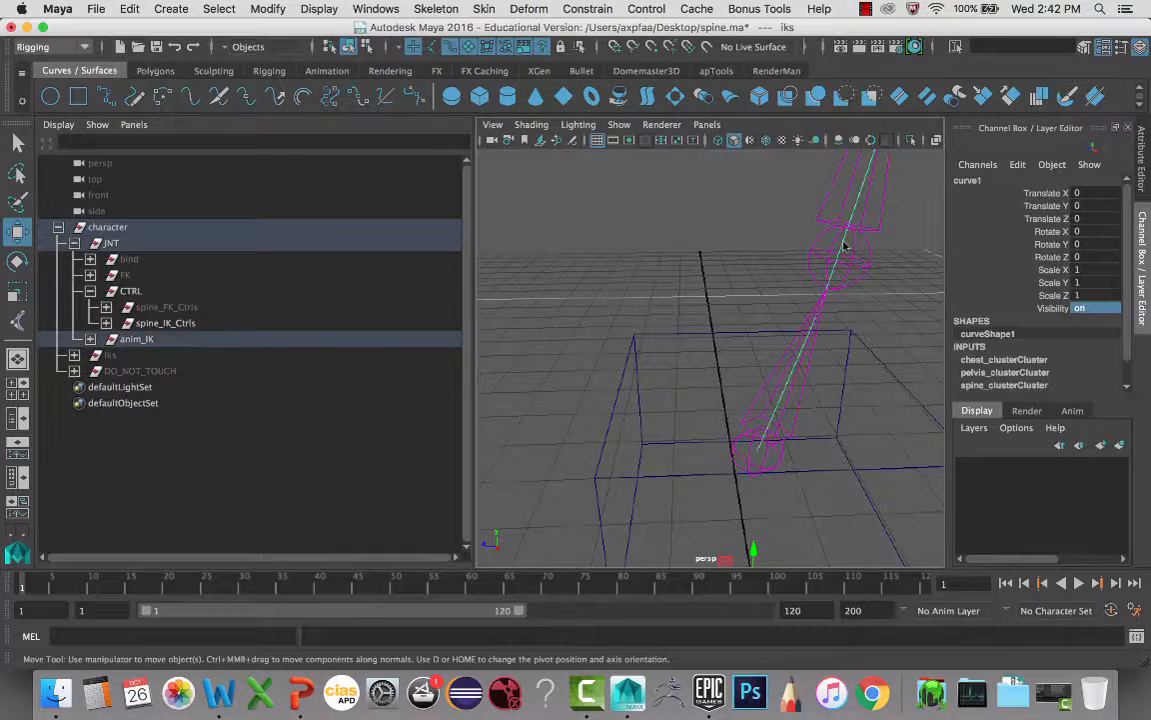
key("f")
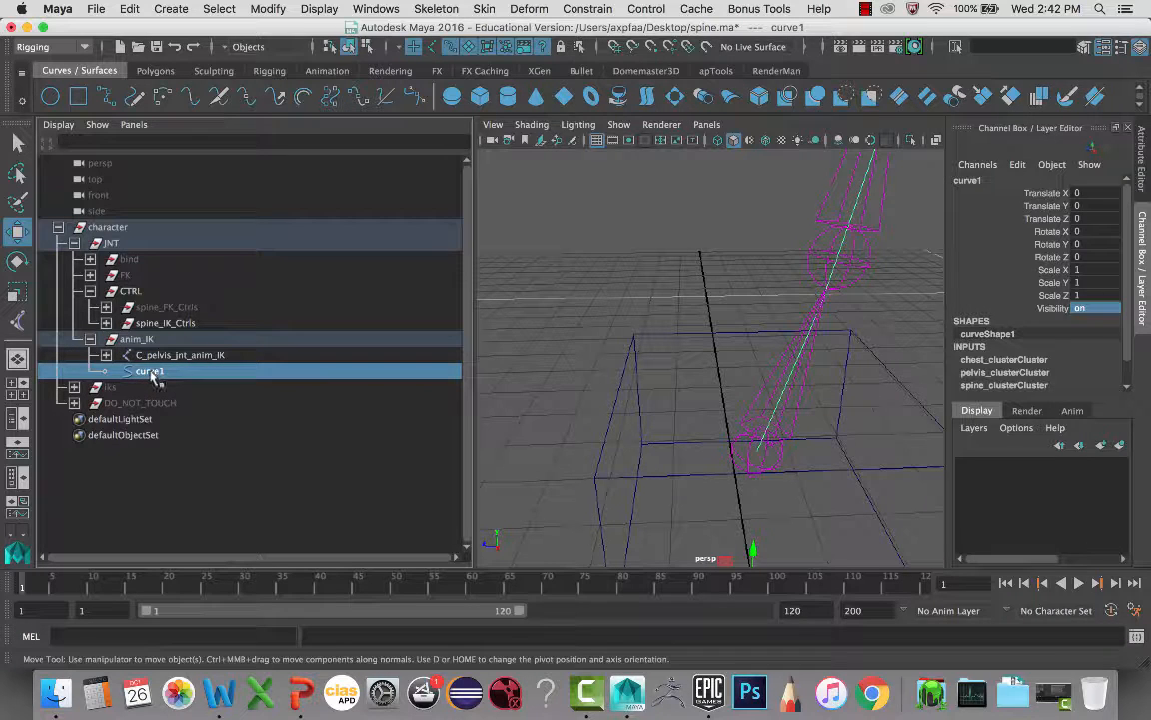
middle_click_drag(151, 373, 146, 404)
- Test-move C_pelvis_IK_Ctrl and C_spine_IK_Ctrl to check how the spine bends, undoing each move
scroll(687, 361, "down", 10)
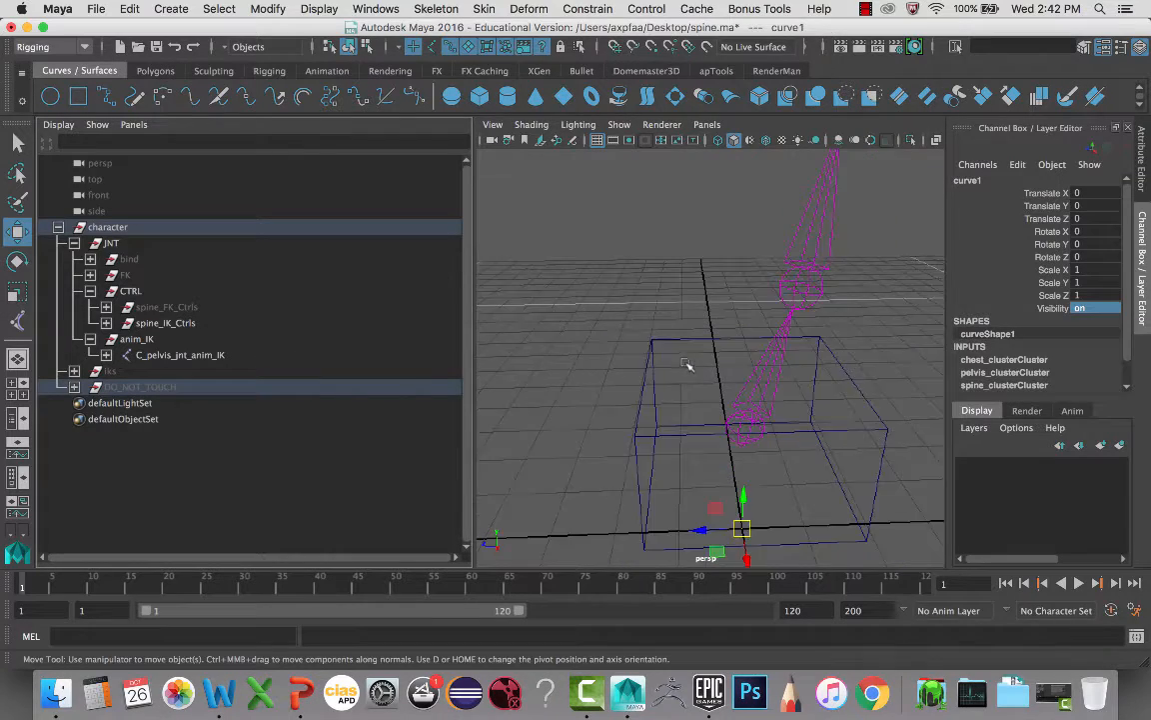
left_click(689, 373)
left_click_drag(723, 383, 689, 373)
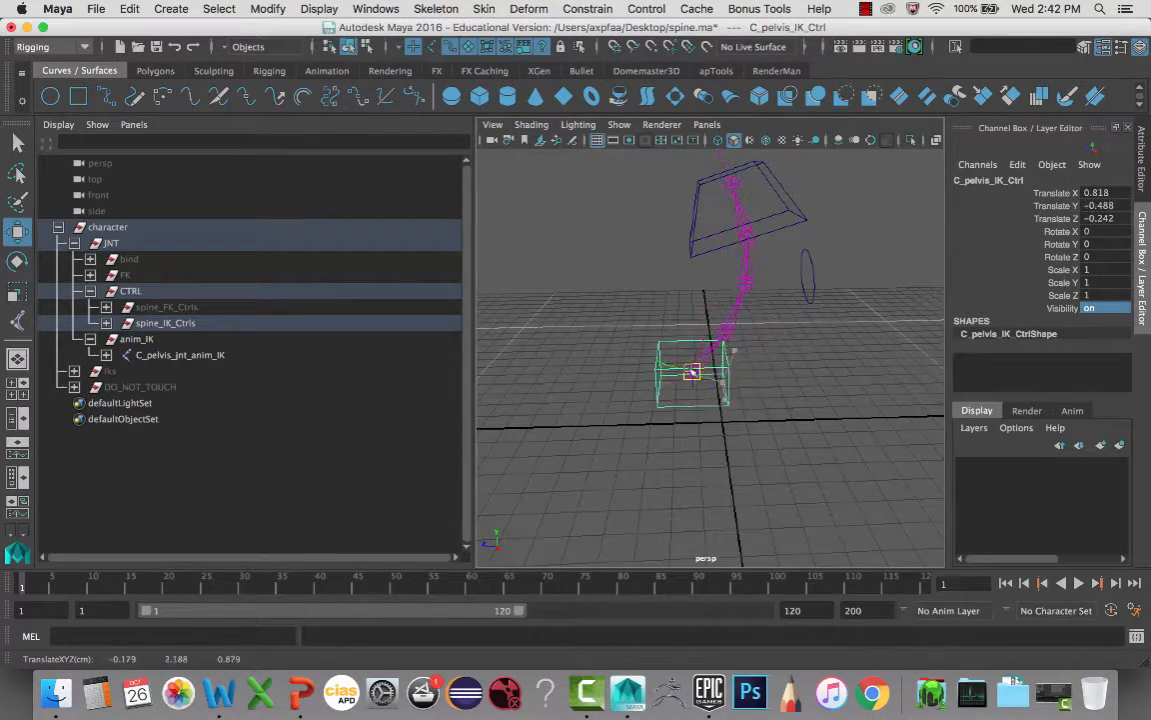
key("z")
left_click(813, 278)
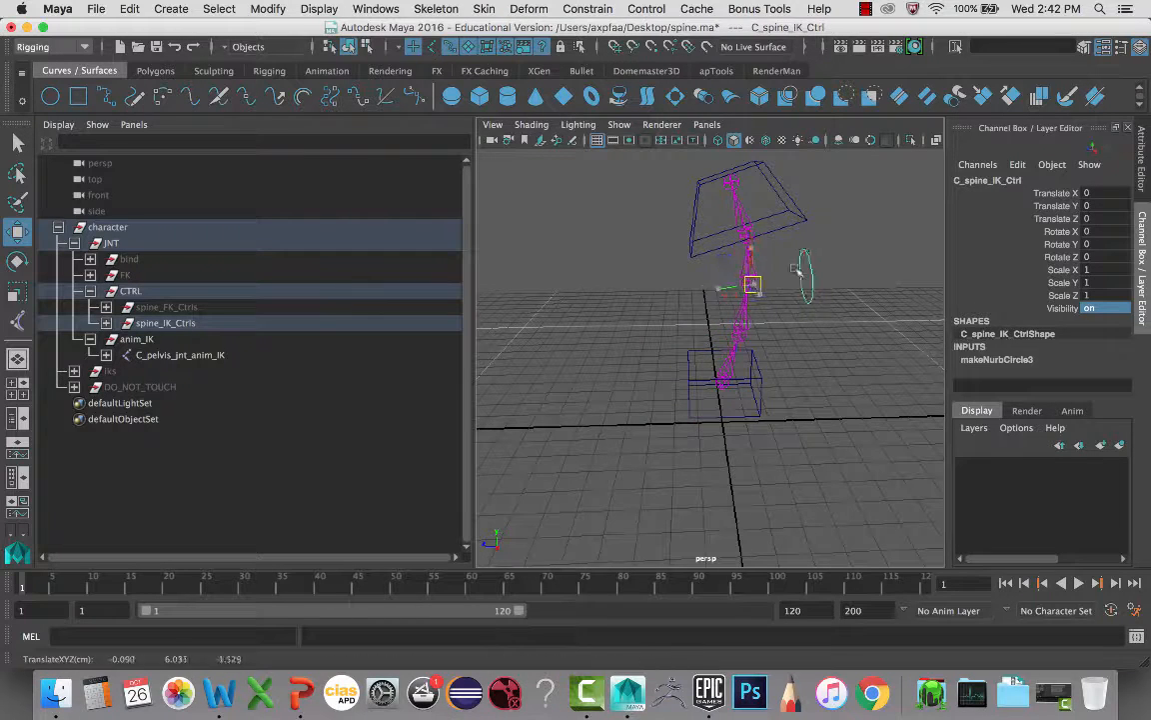
left_click_drag(753, 284, 699, 325)
key("z")
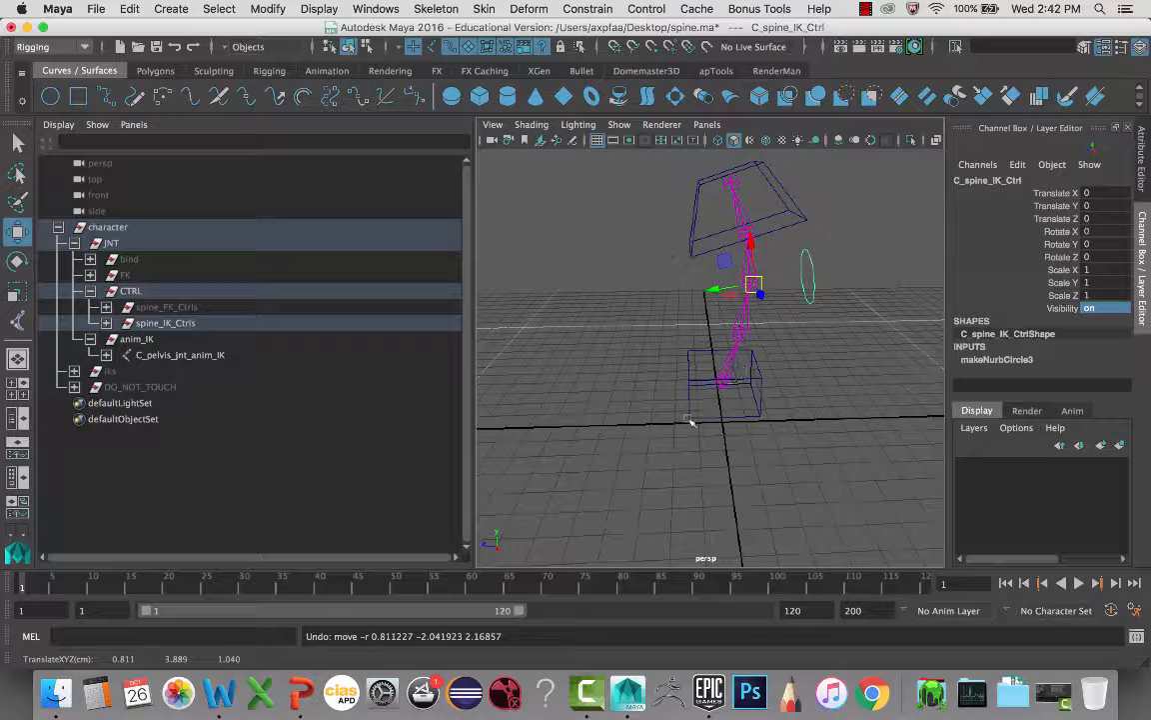
- Test-move C_pelvis_IK_Ctrl again to check the lower spine, undoing the move
left_click_drag(731, 352, 743, 382, "alt")
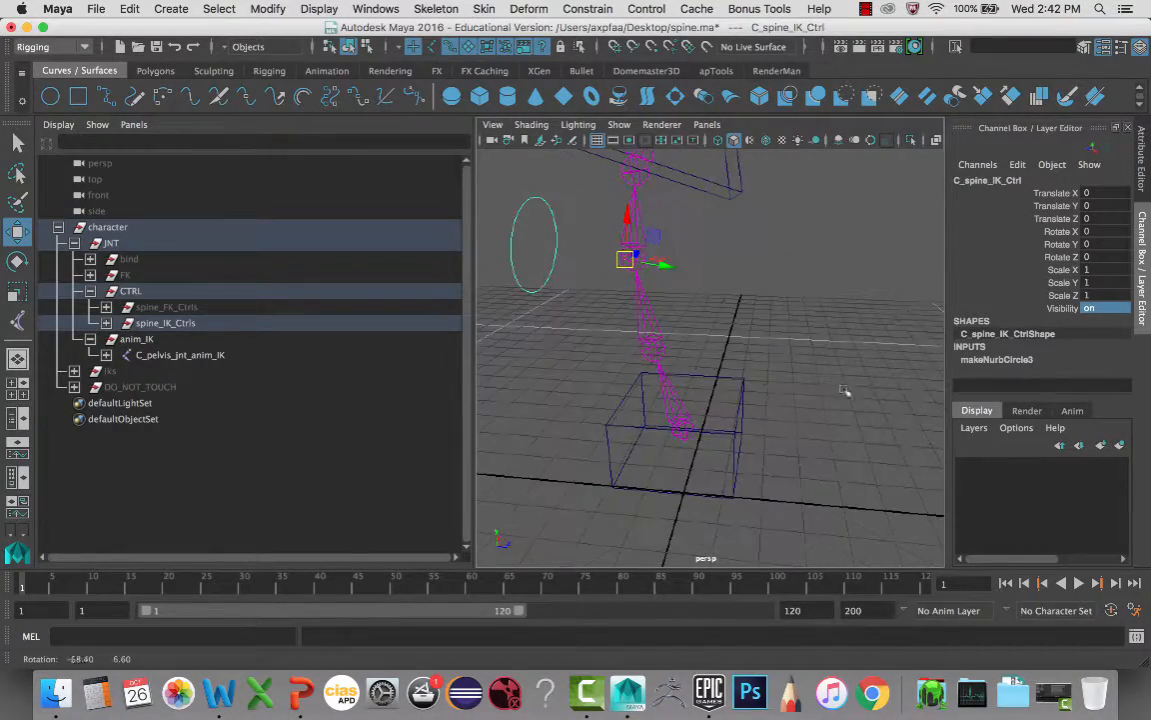
left_click(742, 379)
left_click_drag(682, 420, 750, 433)
key("super+z")
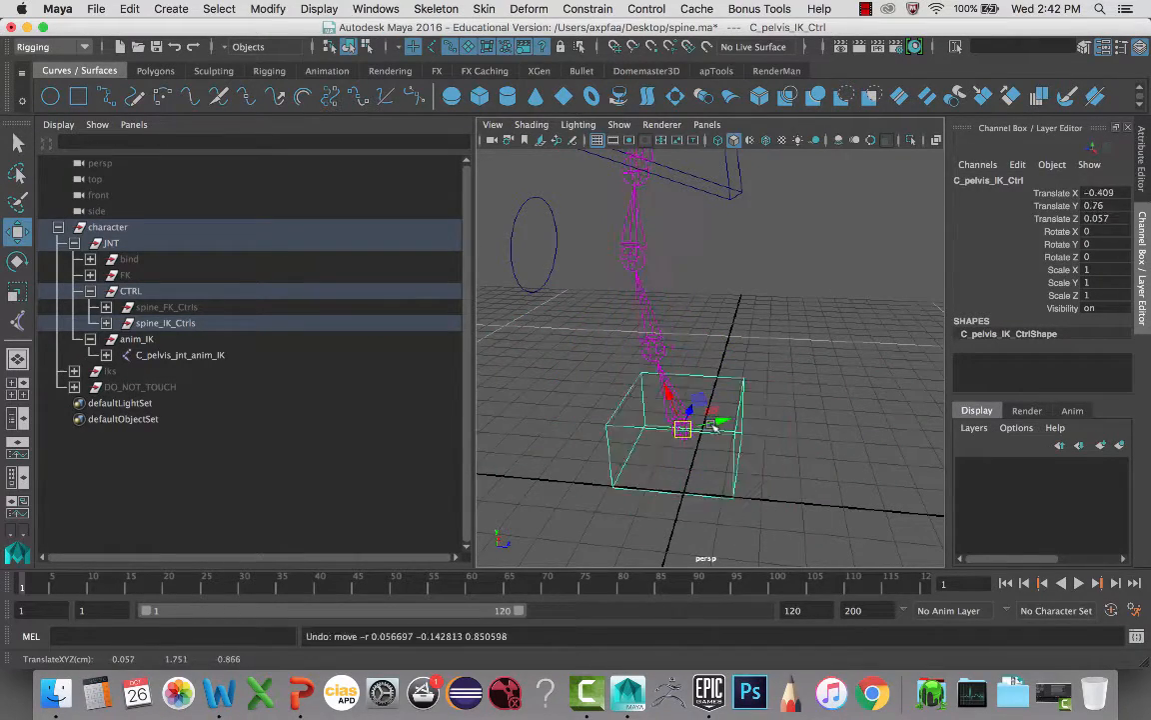
- Test-move C_chest_IK_Ctrl to check how the upper spine follows, undoing the move
middle_click_drag(756, 386, 790, 456, "alt")
left_click(788, 260)
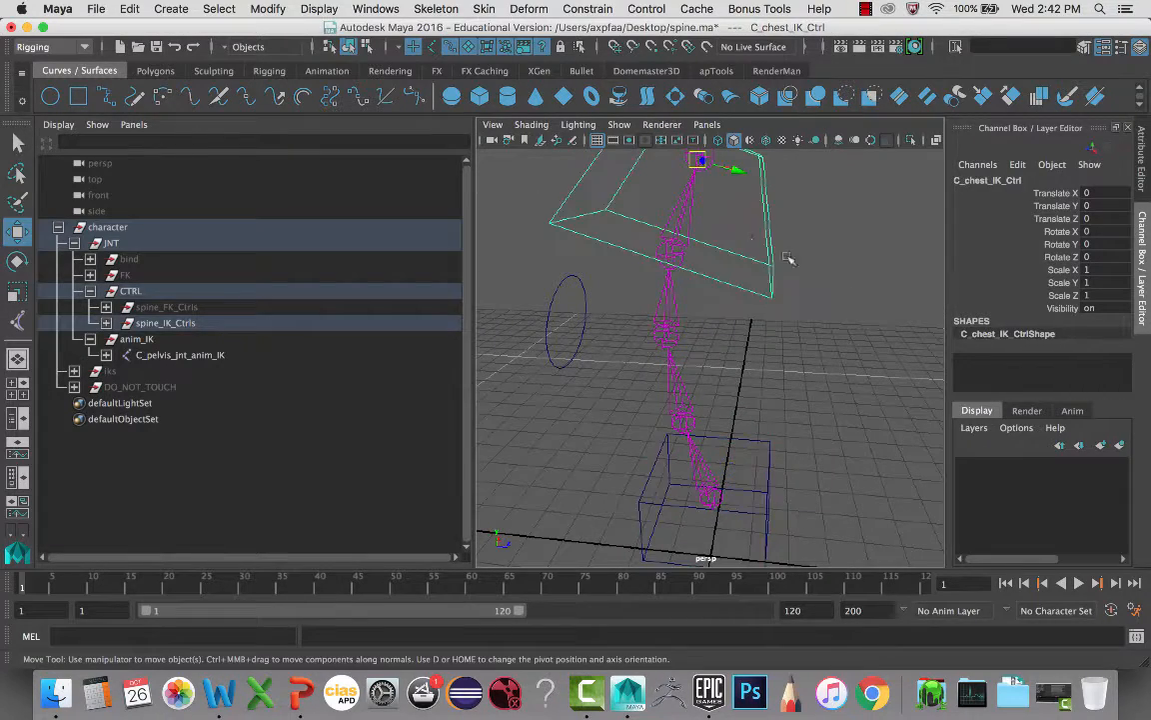
scroll(702, 177, "down", 3)
left_click_drag(703, 240, 585, 289)
key("super+z")
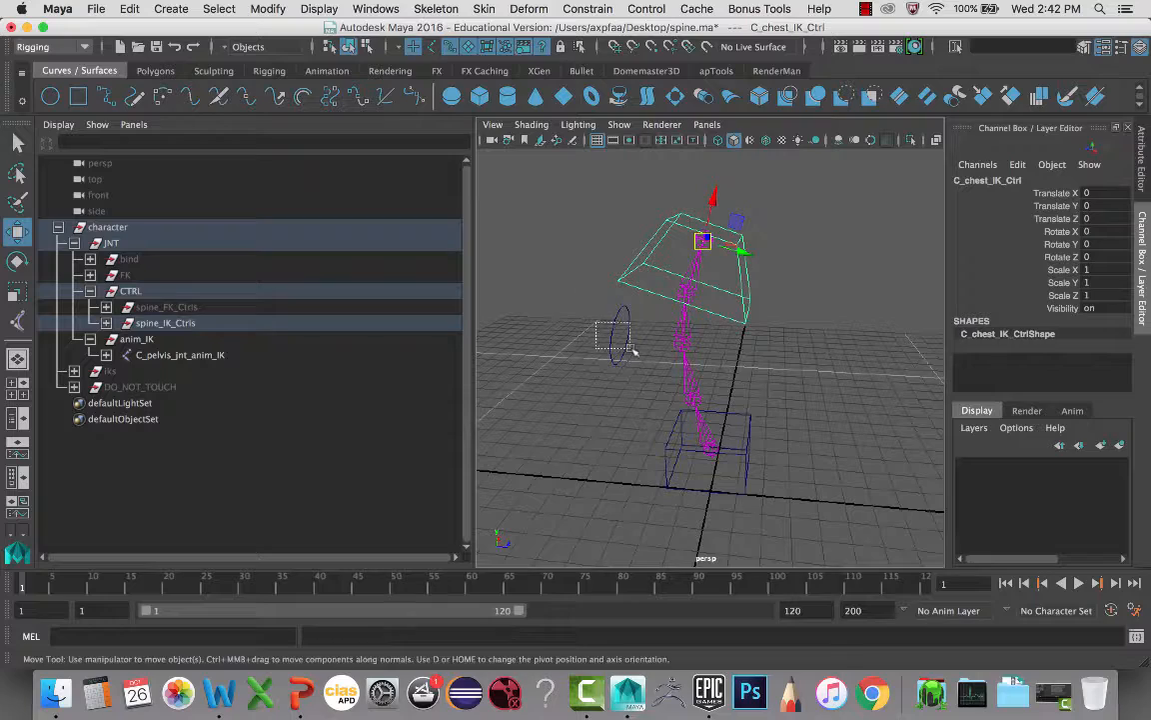
- Test-move C_spine_IK_Ctrl to check how the middle of the spine bends, undoing the move
left_click(615, 333)
left_click_drag(679, 344, 571, 332)
key("super+z")
scroll(690, 330, "up", 5)
scroll(690, 330, "down", 5)
middle_click_drag(694, 344, 720, 411, "alt")
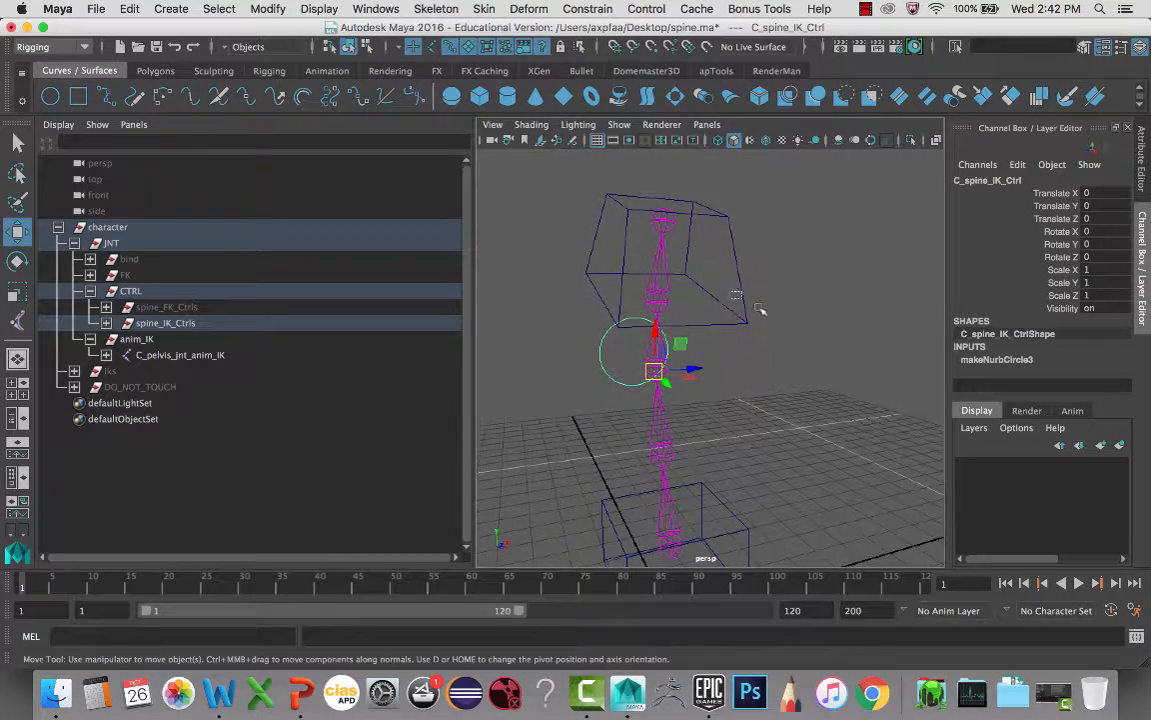
- Test-rotate C_chest_IK_Ctrl to check its effect on the upper spine, undoing the rotation
left_click(730, 308)
key("e")
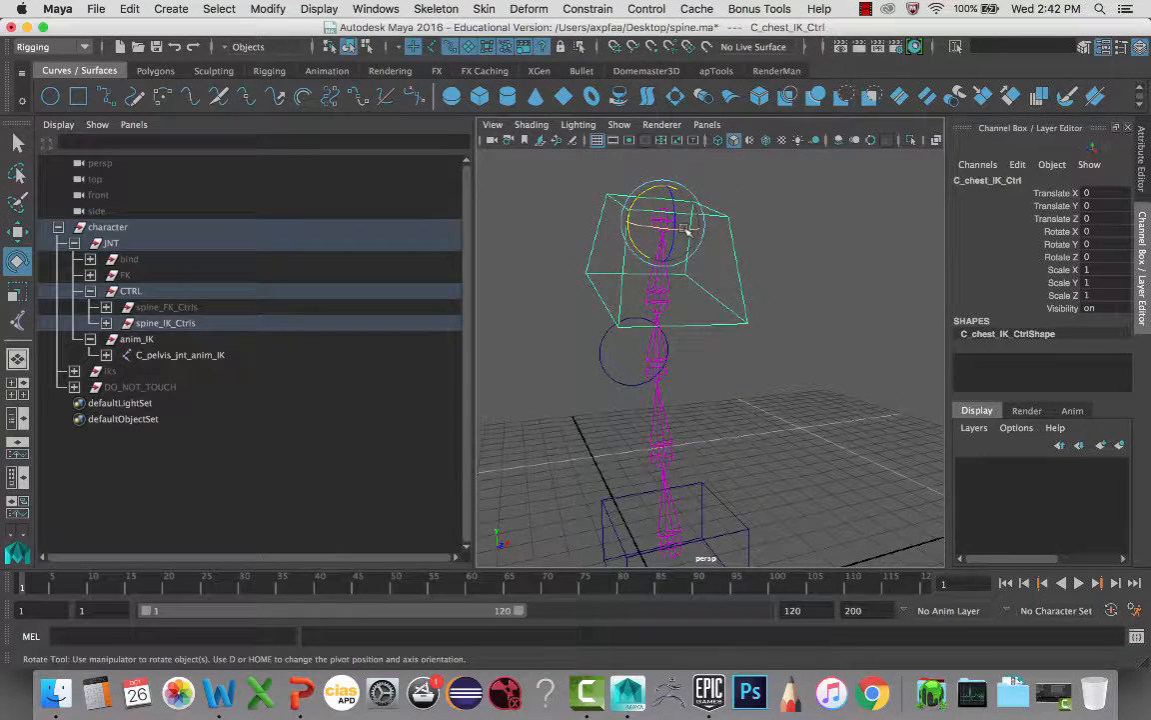
mouse_move(685, 229)
left_mouse_down()
mouse_move(690, 246)
mouse_move(661, 250)
mouse_move(697, 250)
mouse_move(648, 245)
mouse_move(688, 245)
left_mouse_up()
key("z")
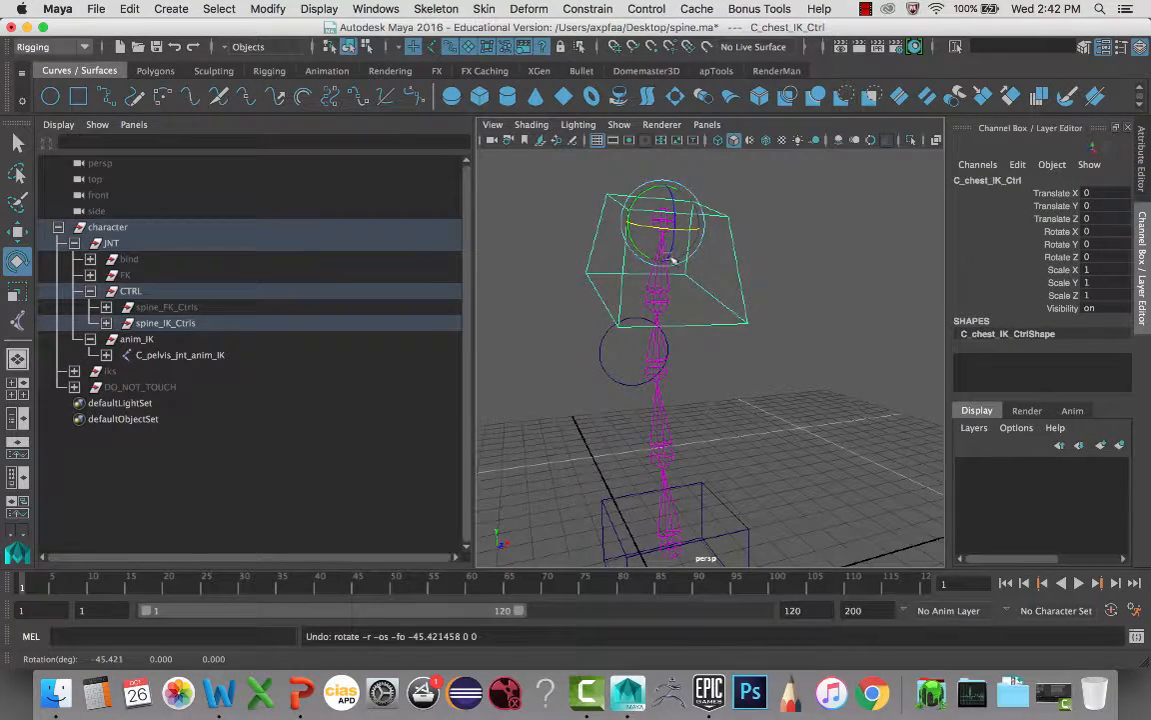
- Test-rotate C_pelvis_IK_Ctrl to check its effect on the lower spine, undoing the rotation
left_click(622, 508)
left_click(622, 497)
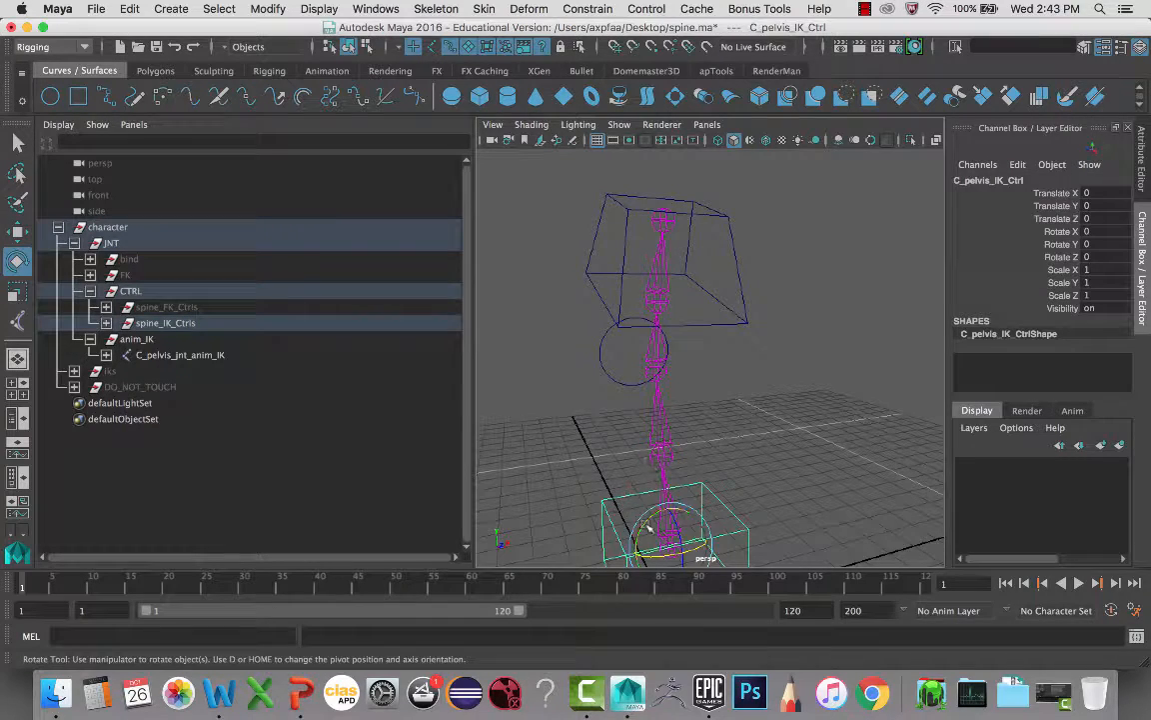
left_click_drag(649, 528, 655, 502)
key("z")
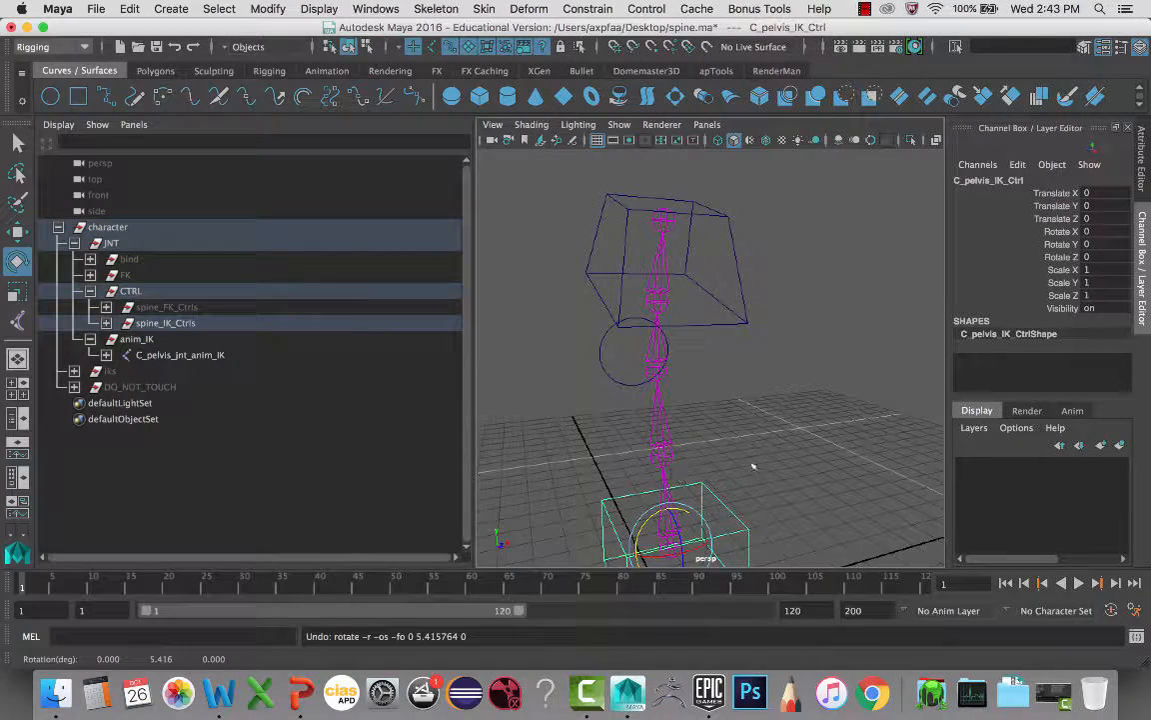
left_click_drag(754, 466, 757, 389, "alt")
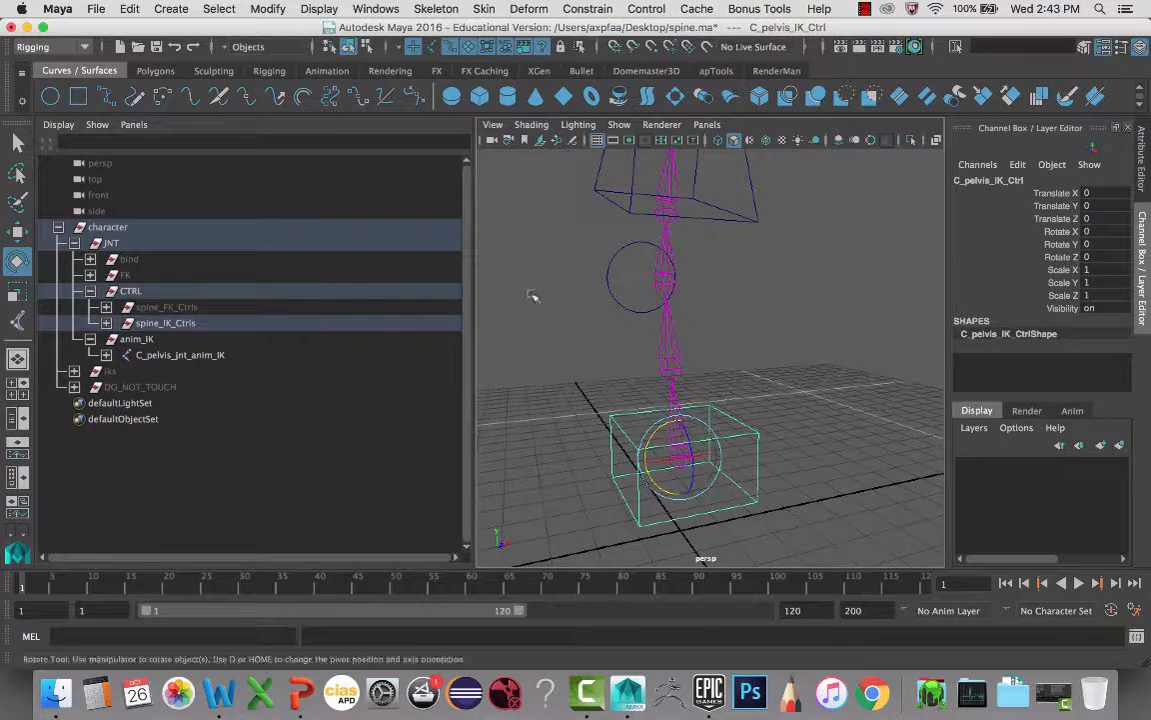
- Test-move C_chest_IK_Ctrl and C_spine_IK_Ctrl in turn to check whether the middle control follows the chest, undoing both moves
left_click(631, 189)
key("w")
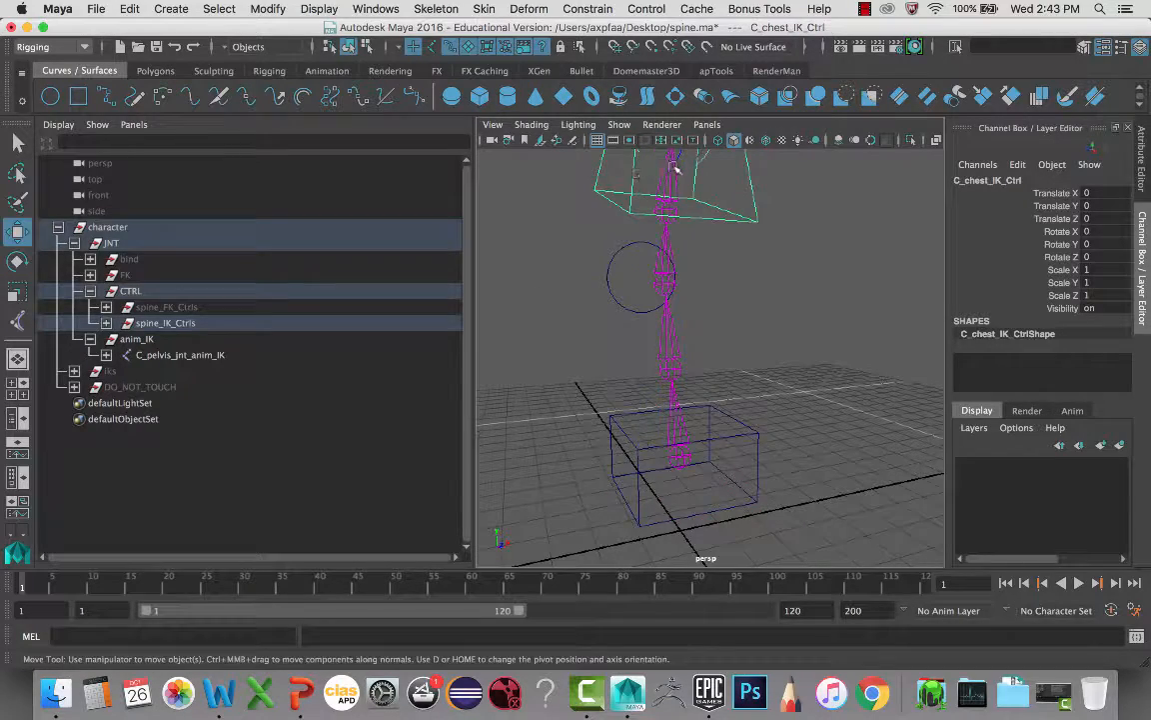
left_click_drag(673, 172, 490, 258, "alt")
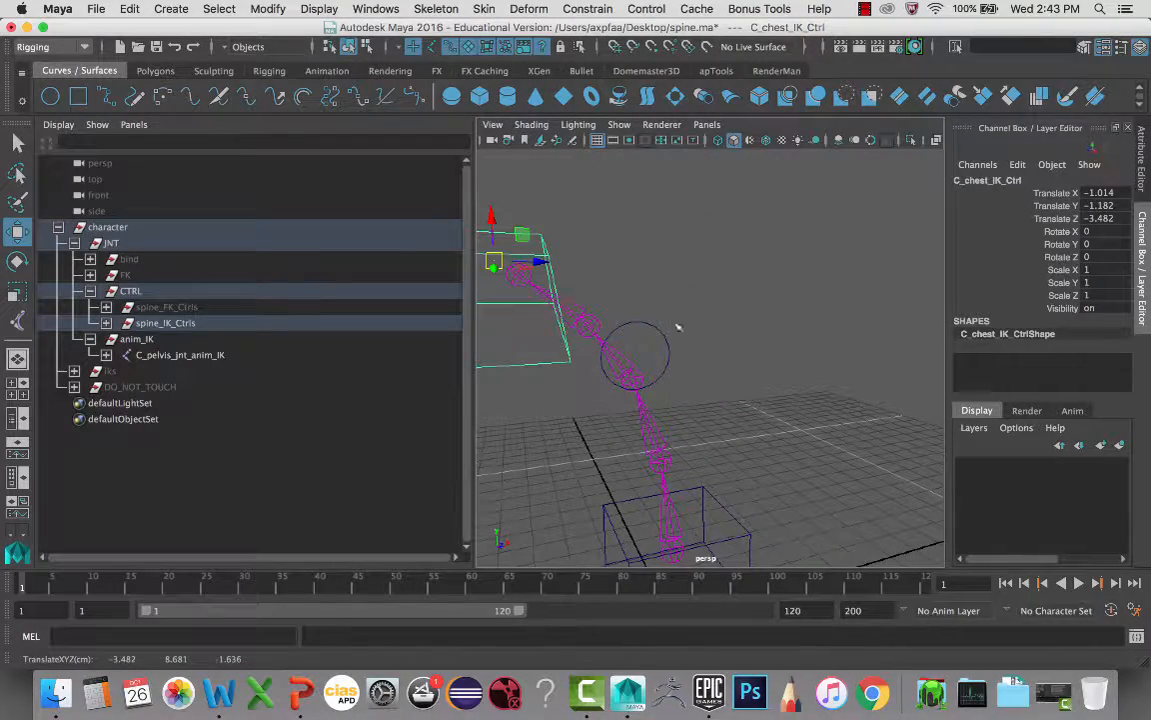
left_click_drag(676, 327, 578, 260, "alt")
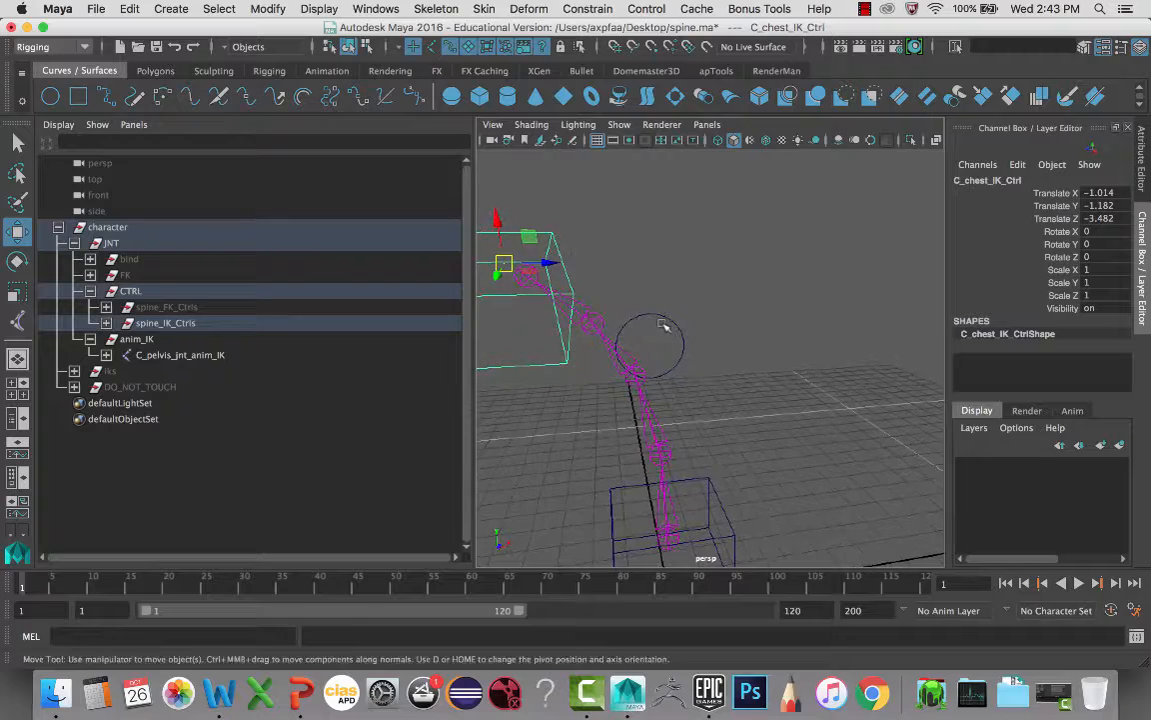
left_click(655, 373)
left_click_drag(655, 372, 538, 452)
key("z")
key("z")
key("z")
key("z")
key("z")
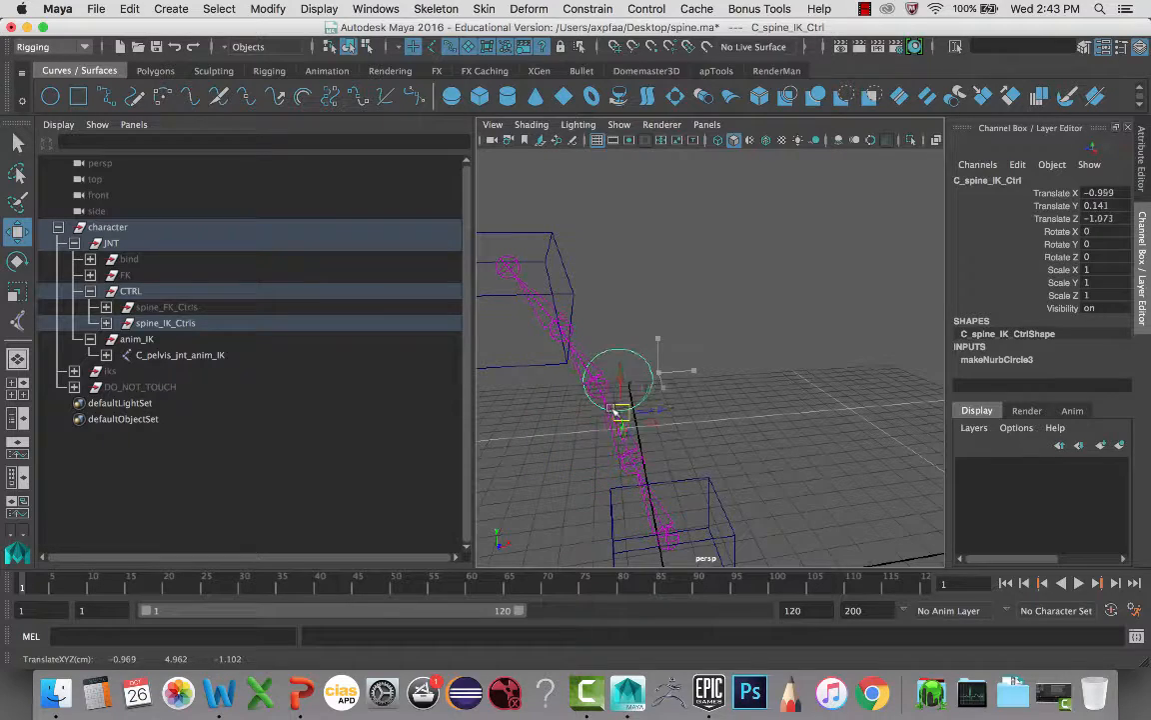
key("z")
key("z")
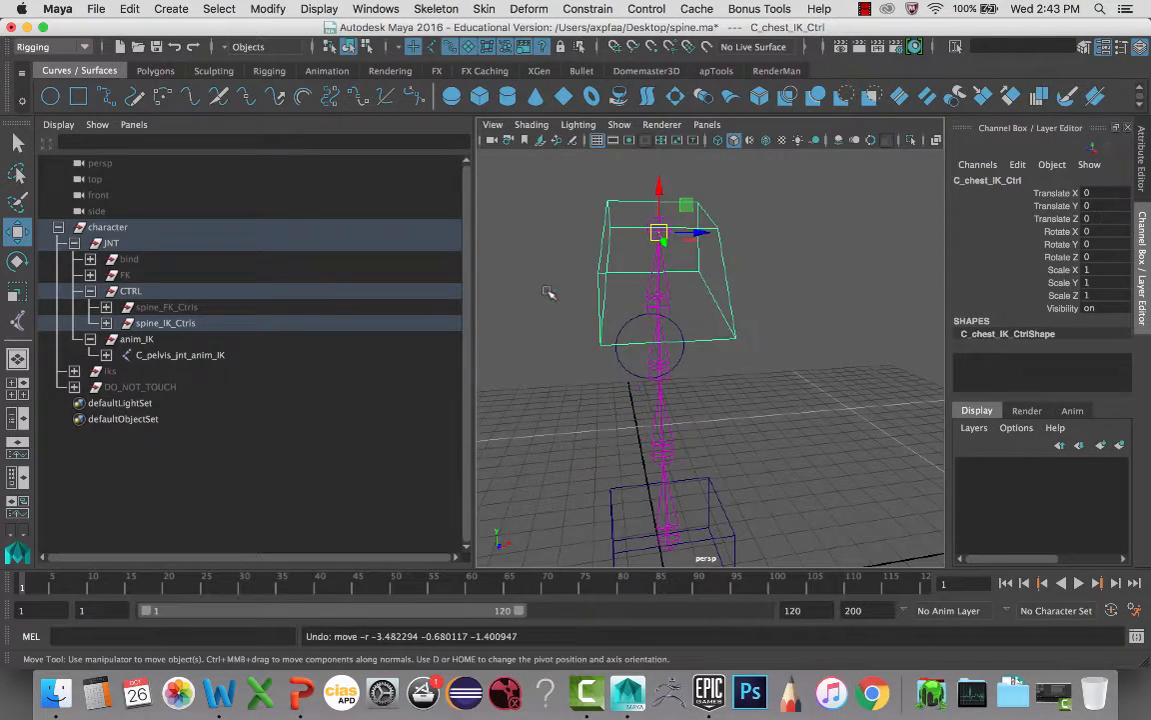
- Expand spine_IK_Ctrls and C_spine_IK_Ctrl_ZERO in the hierarchy and locate C_spine_IK_Ctrl_offset
left_click_drag(603, 313, 642, 286, "alt")
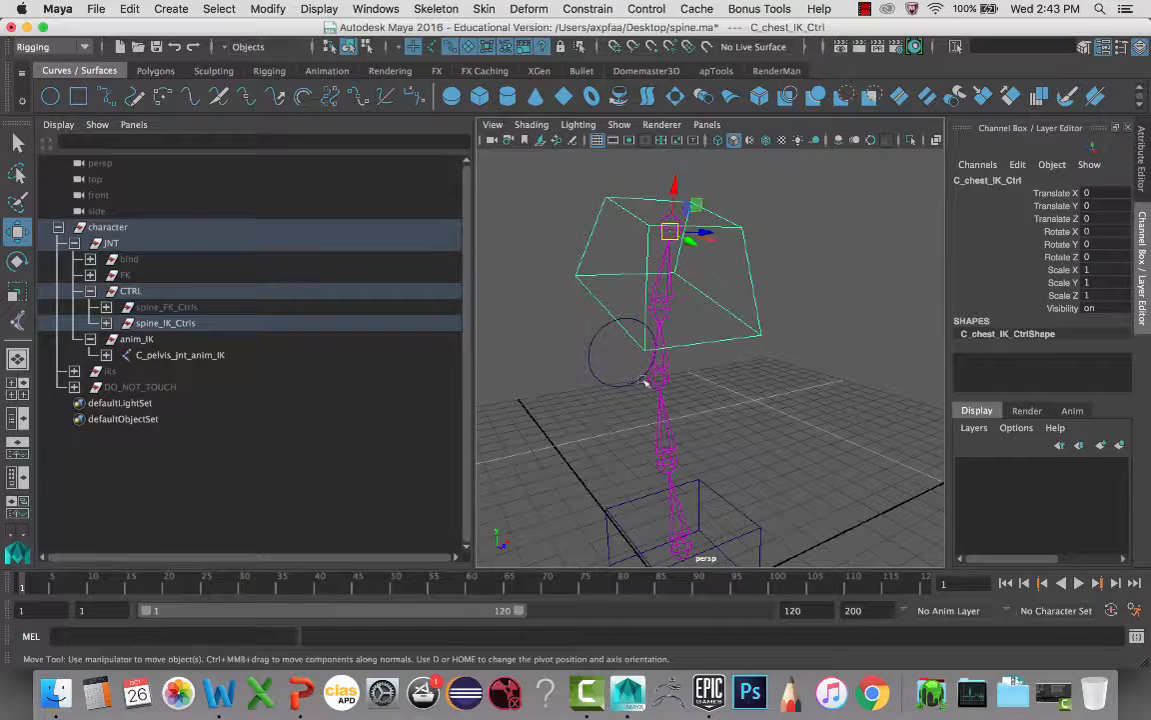
left_click_drag(645, 380, 627, 317, "alt")
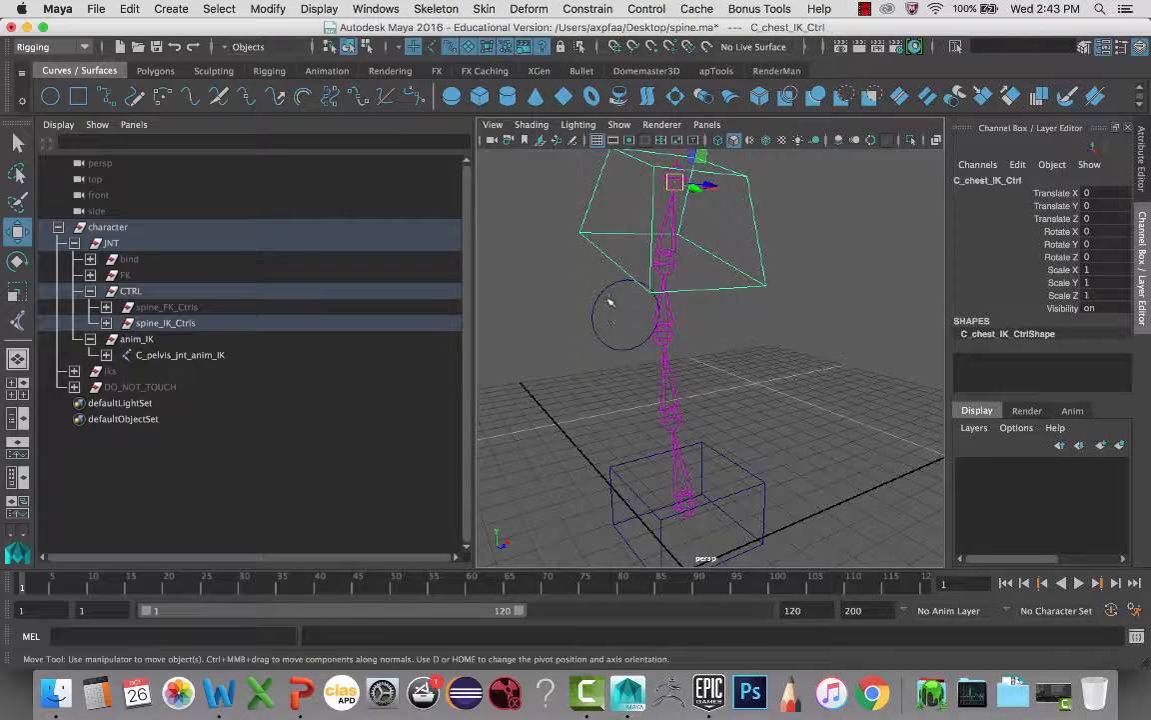
left_click(106, 322)
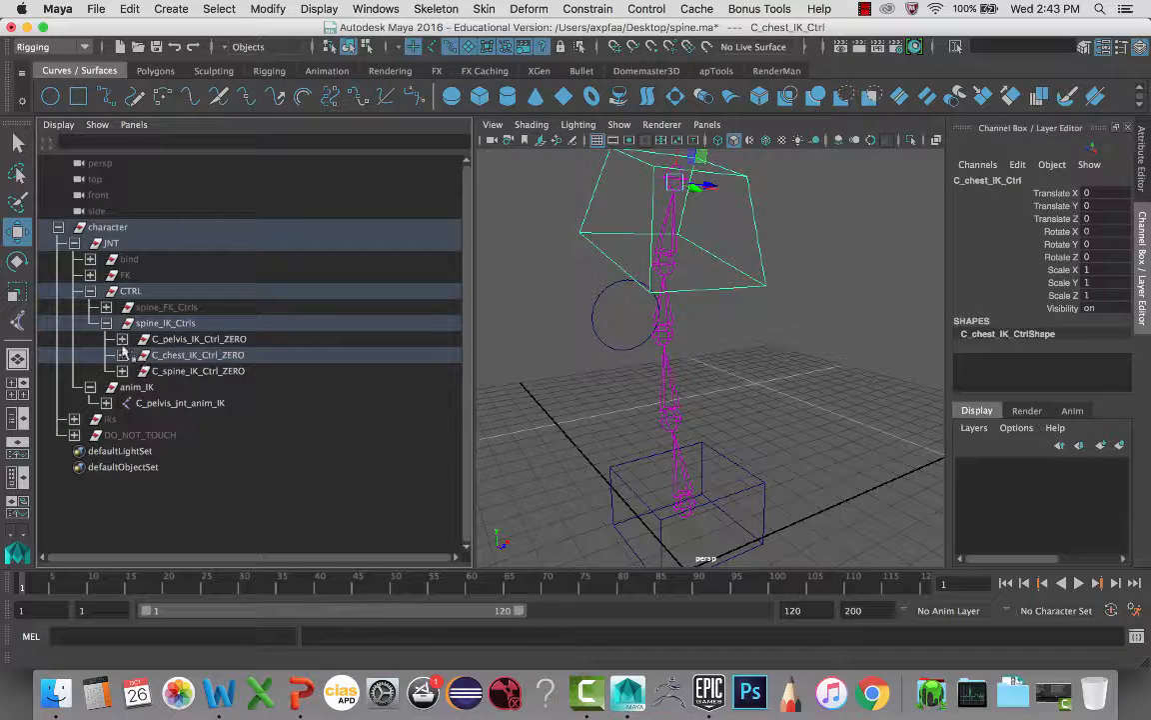
left_click(122, 355)
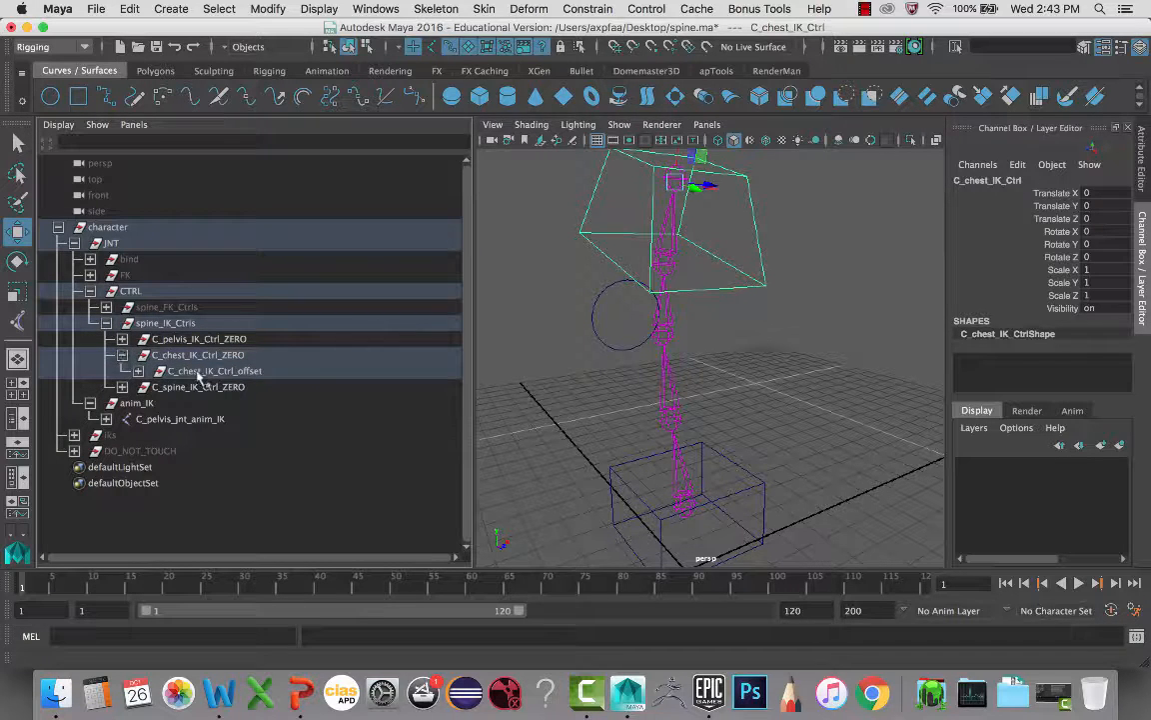
left_click(122, 355)
left_click(122, 371)
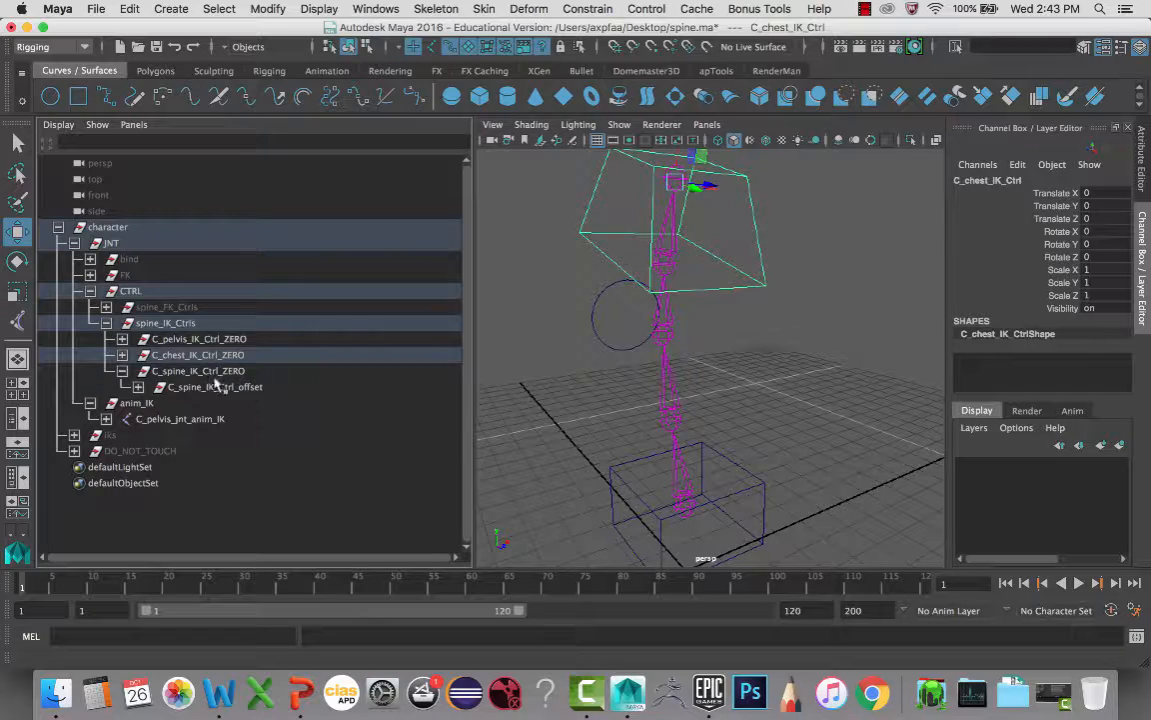
left_click(205, 387)
left_click_drag(605, 383, 697, 329, "alt")
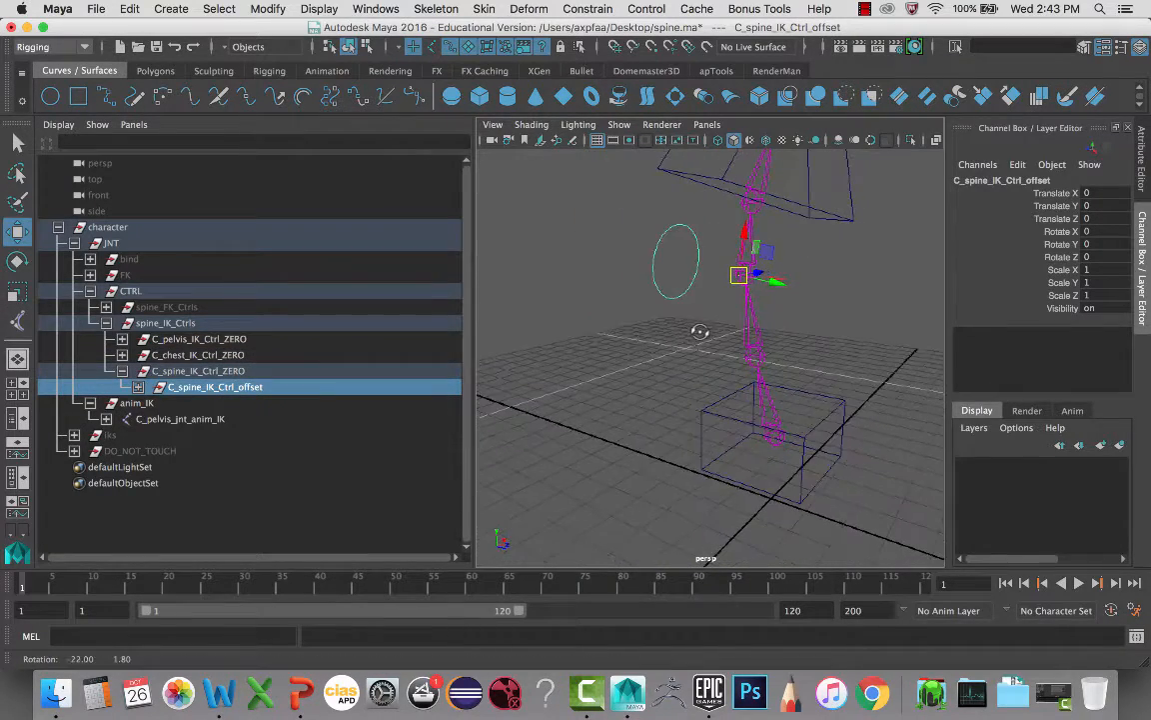
- Parent-constrain C_spine_IK_Ctrl_offset to both C_chest_IK_Ctrl and C_pelvis_IK_Ctrl with Maintain offset enabled
left_click(689, 178)
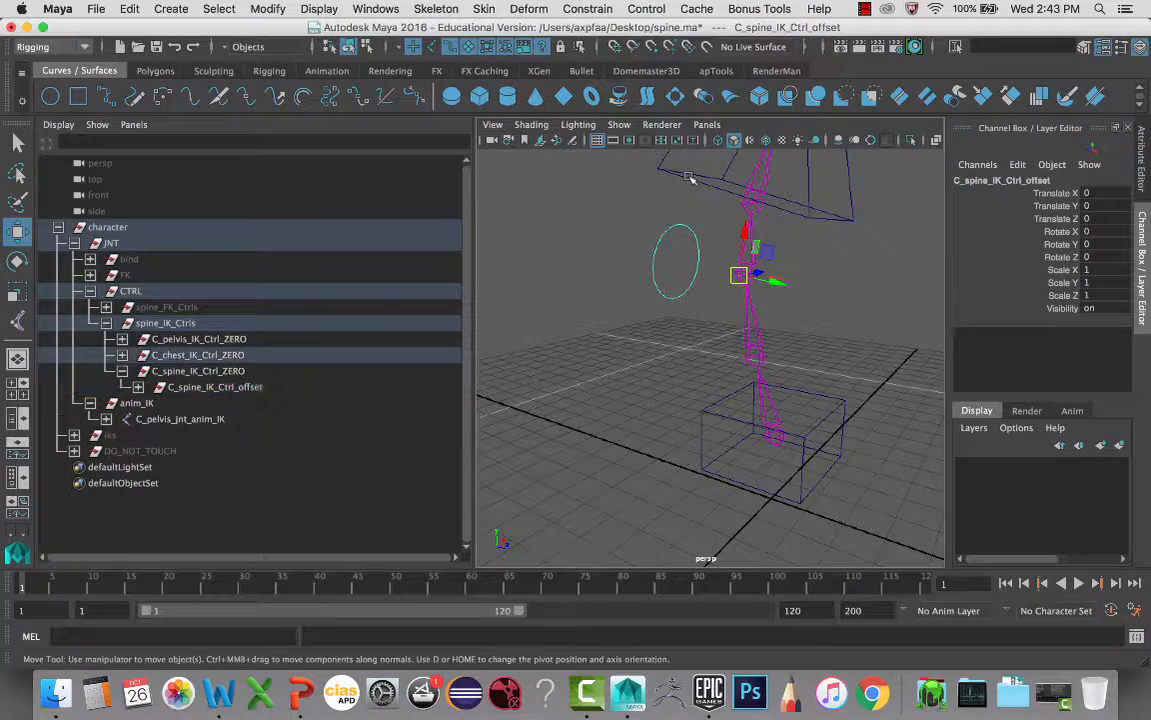
left_click(712, 413)
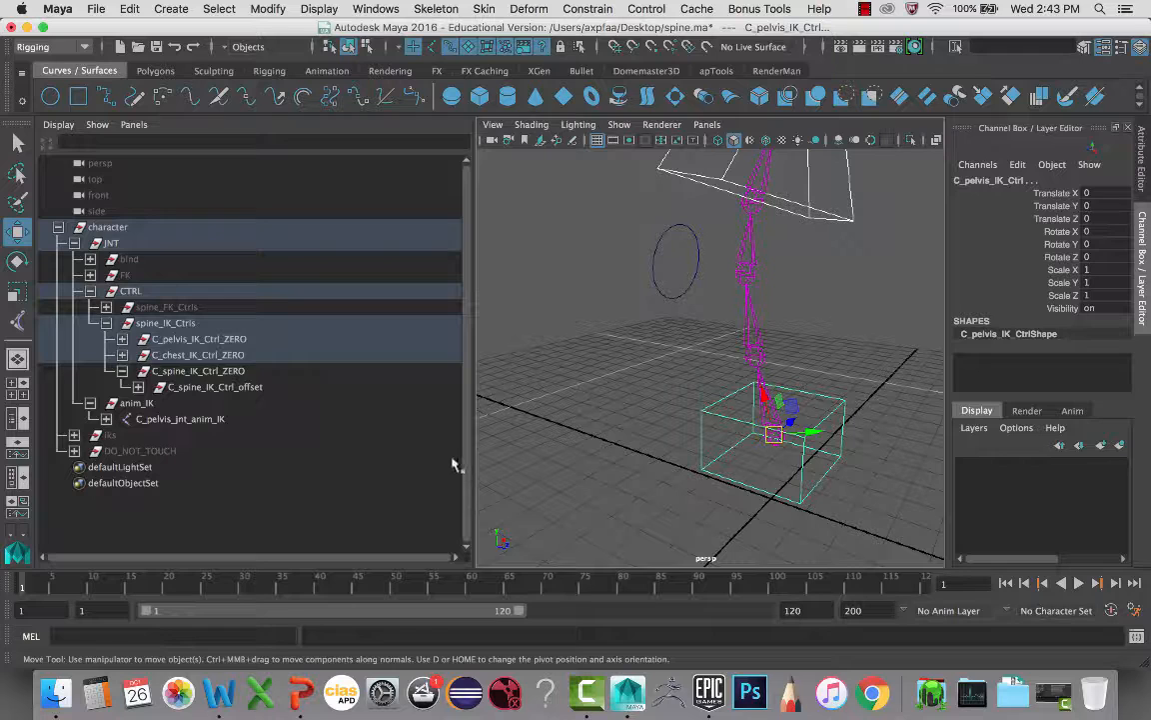
left_click(222, 390)
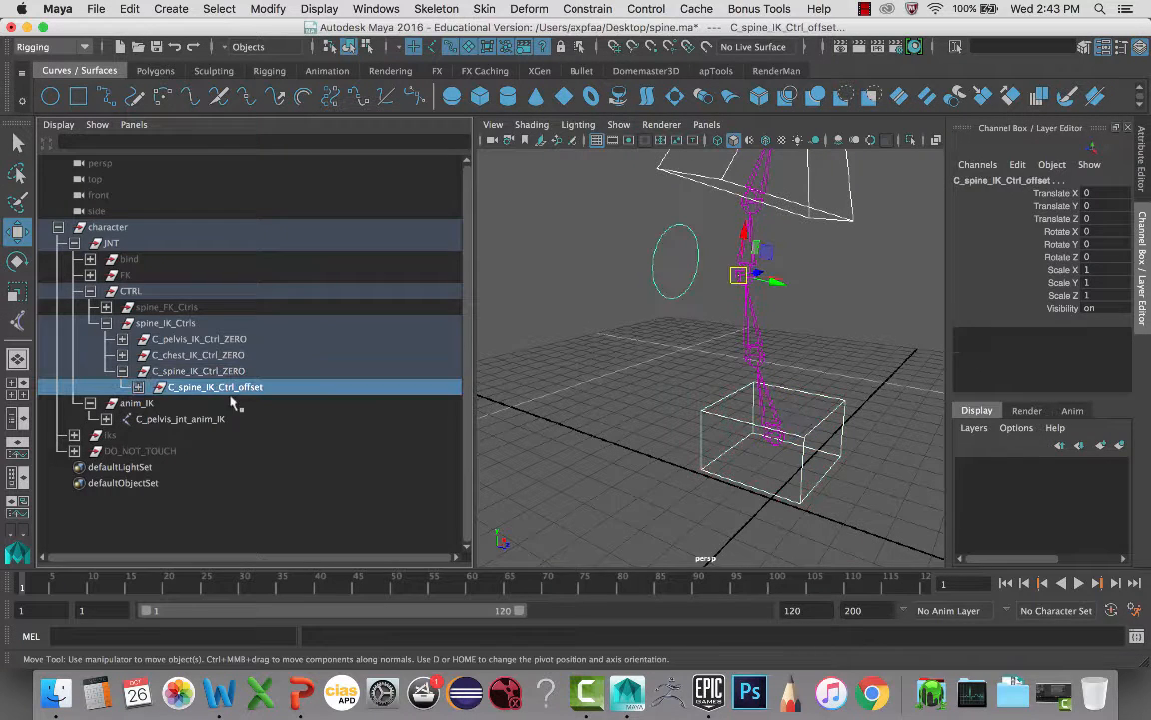
left_click(586, 9)
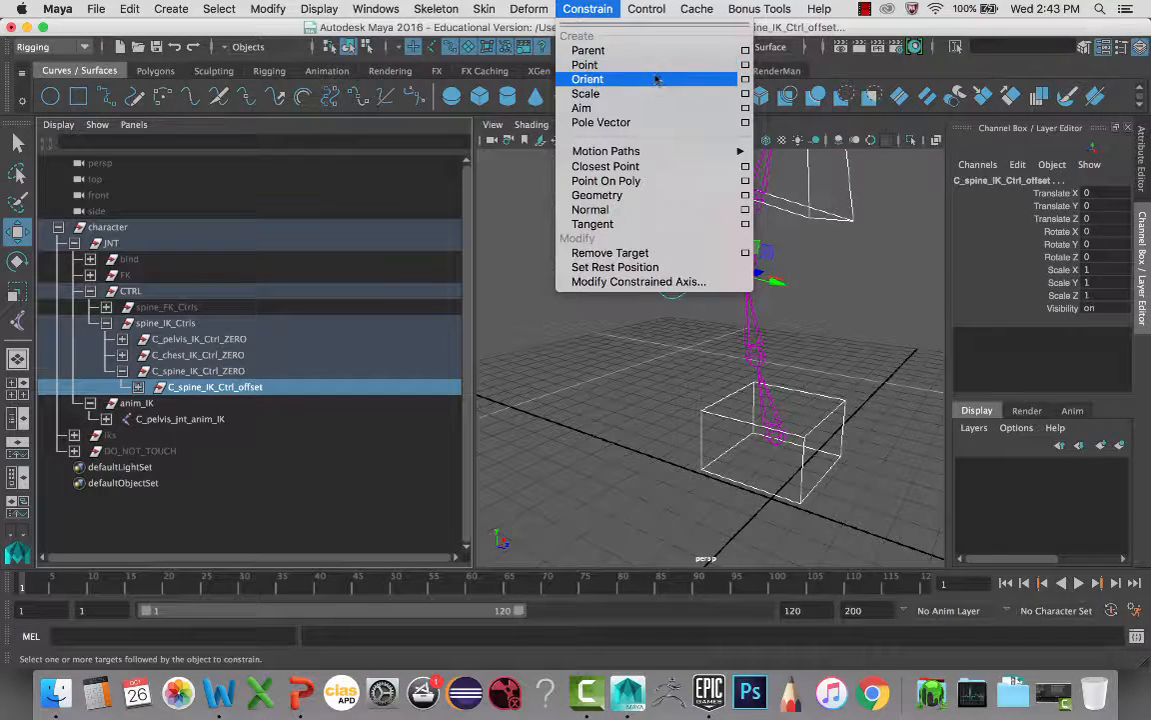
left_click(746, 51)
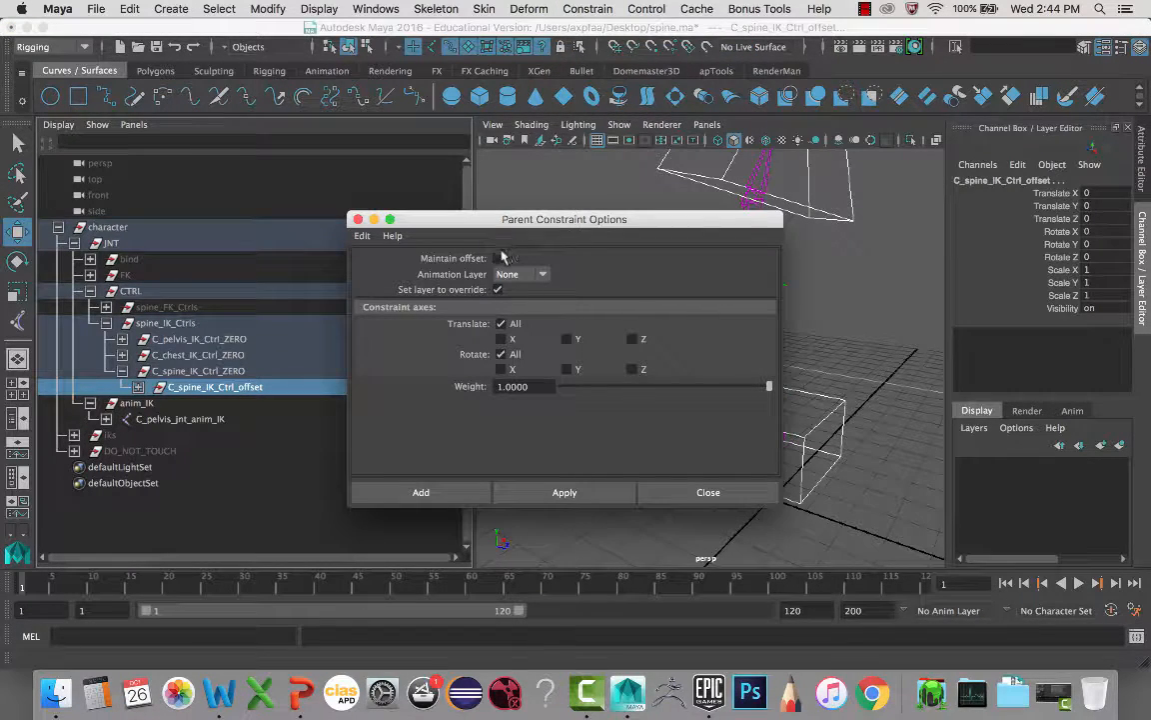
left_click(499, 258)
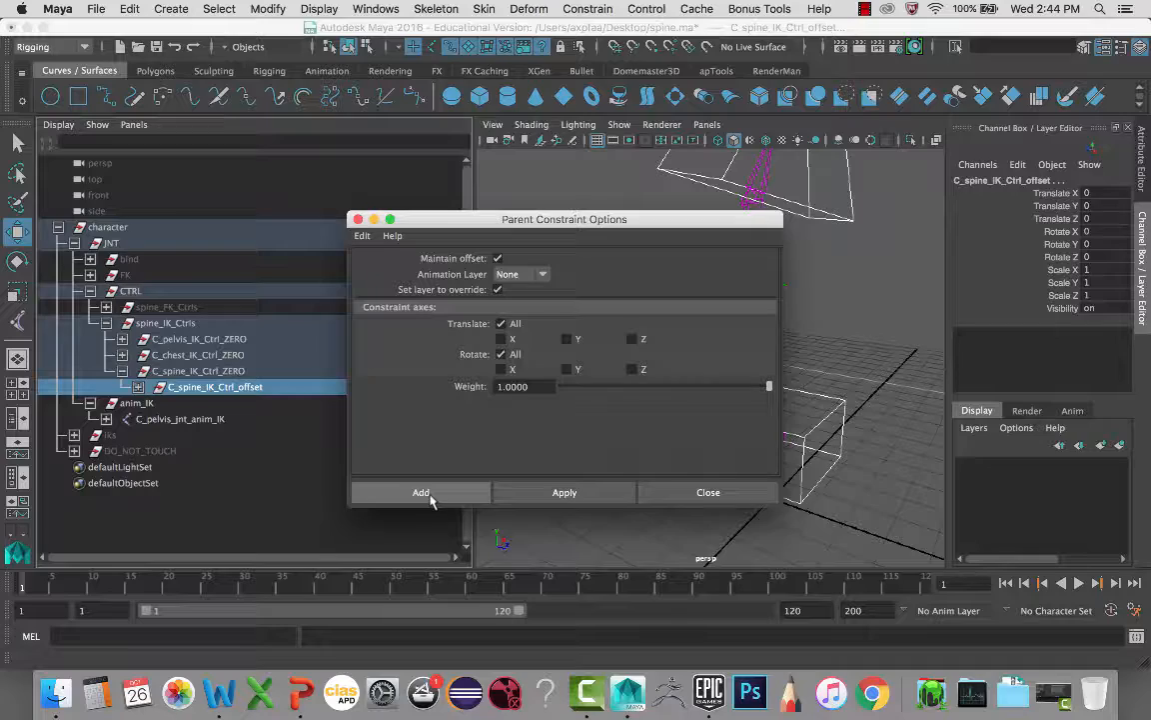
left_click(424, 493)
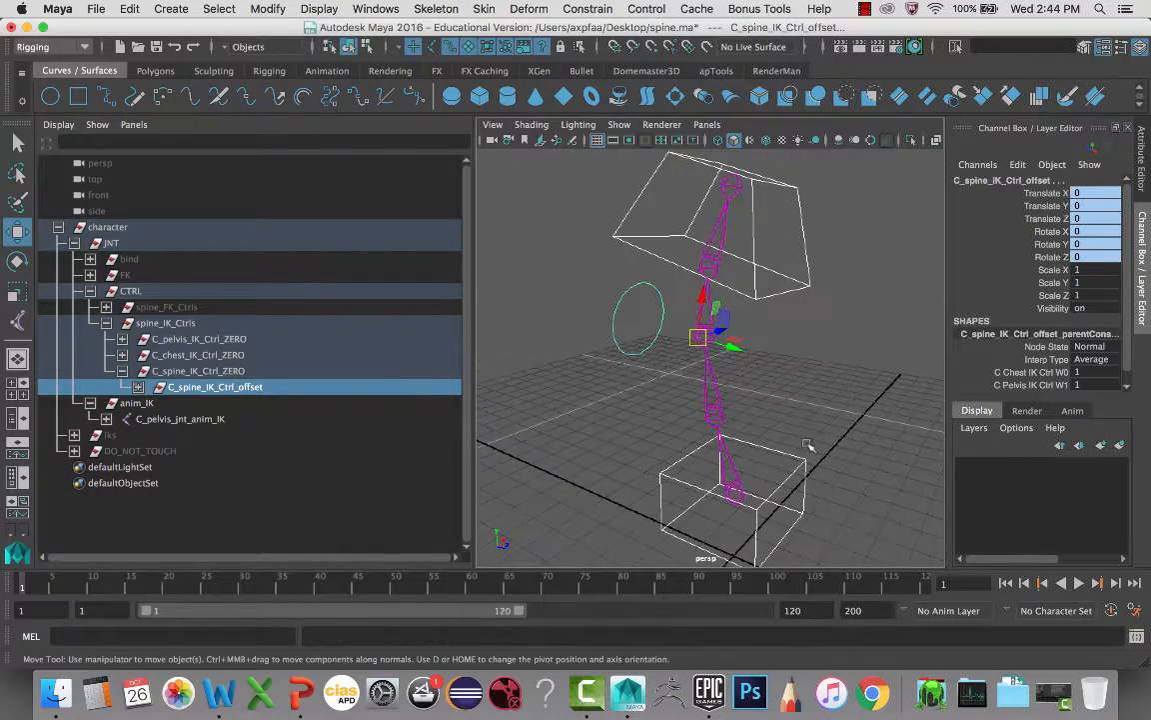
- Test-move C_spine_IK_Ctrl to check that it still moves independently with the parent constraint, undoing the move
left_click(620, 328)
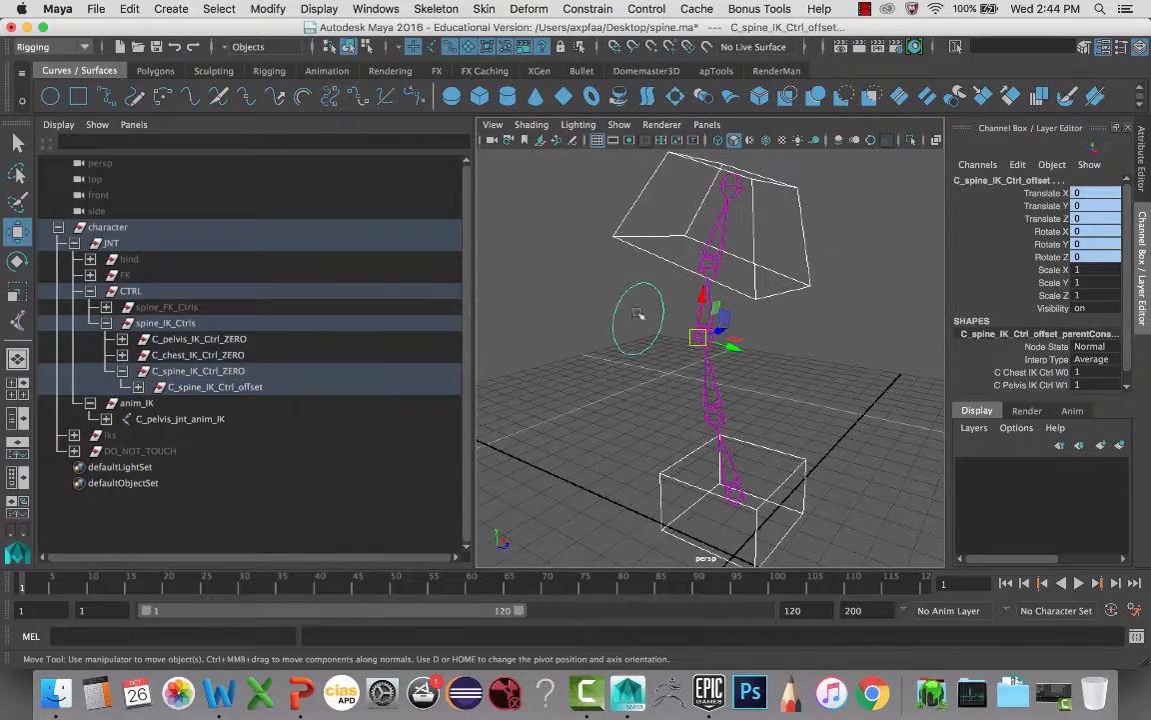
mouse_move(694, 327)
left_mouse_down()
mouse_move(666, 345)
mouse_move(766, 367)
mouse_move(722, 327)
mouse_move(697, 351)
left_mouse_up()
key("ctrl+z")
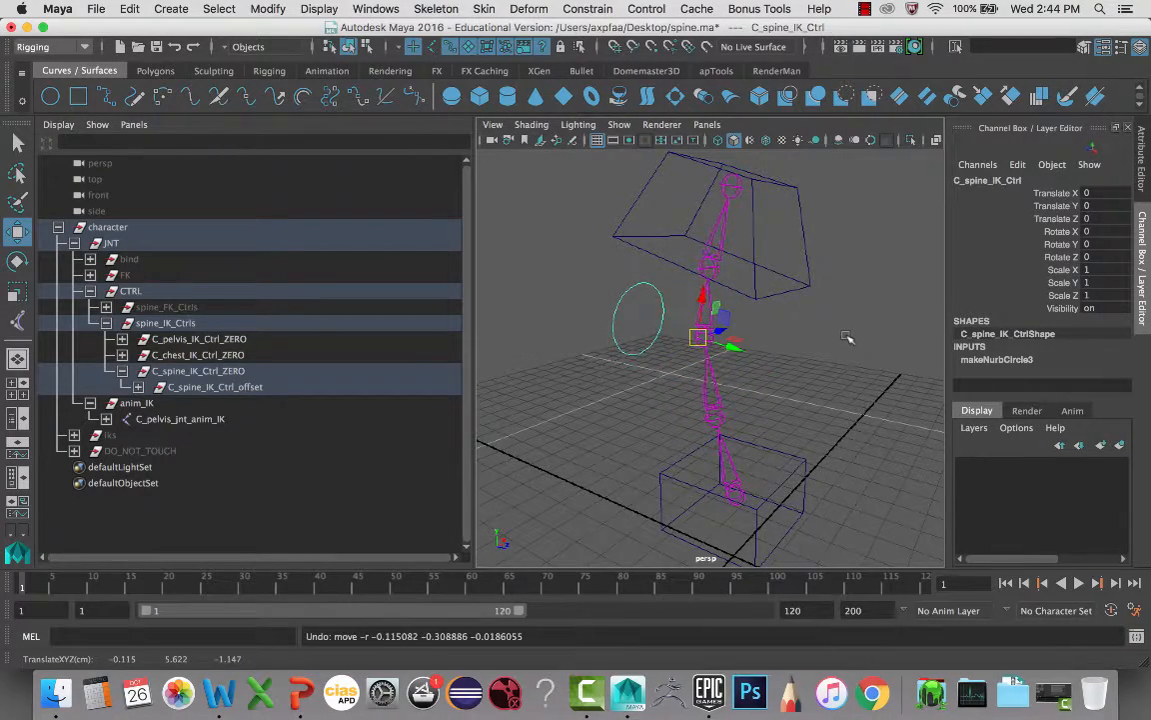
- Move C_chest_IK_Ctrl to about X -0.4, Y 1.8, Z 3.6 and test-rotate C_spine_IK_Ctrl, undoing only the rotation
left_click_drag(784, 290, 779, 260, "alt")
left_click(780, 279)
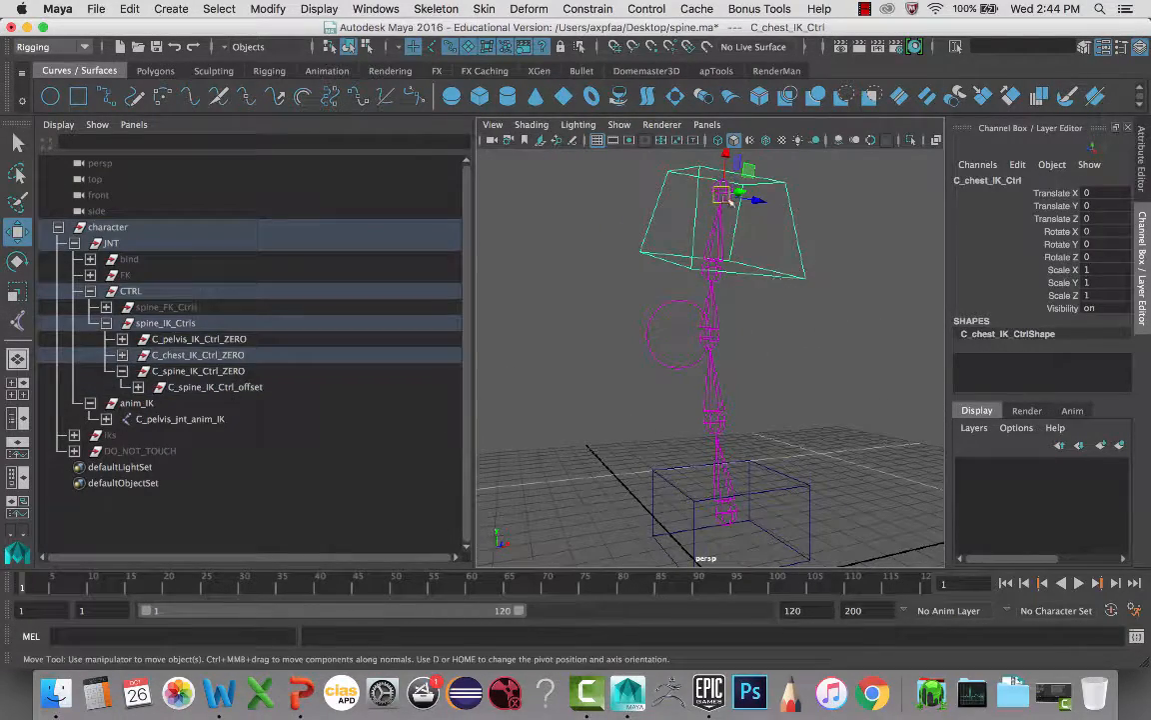
left_click_drag(731, 199, 956, 200)
left_click_drag(800, 244, 883, 301, "alt")
left_click(828, 271)
key("e")
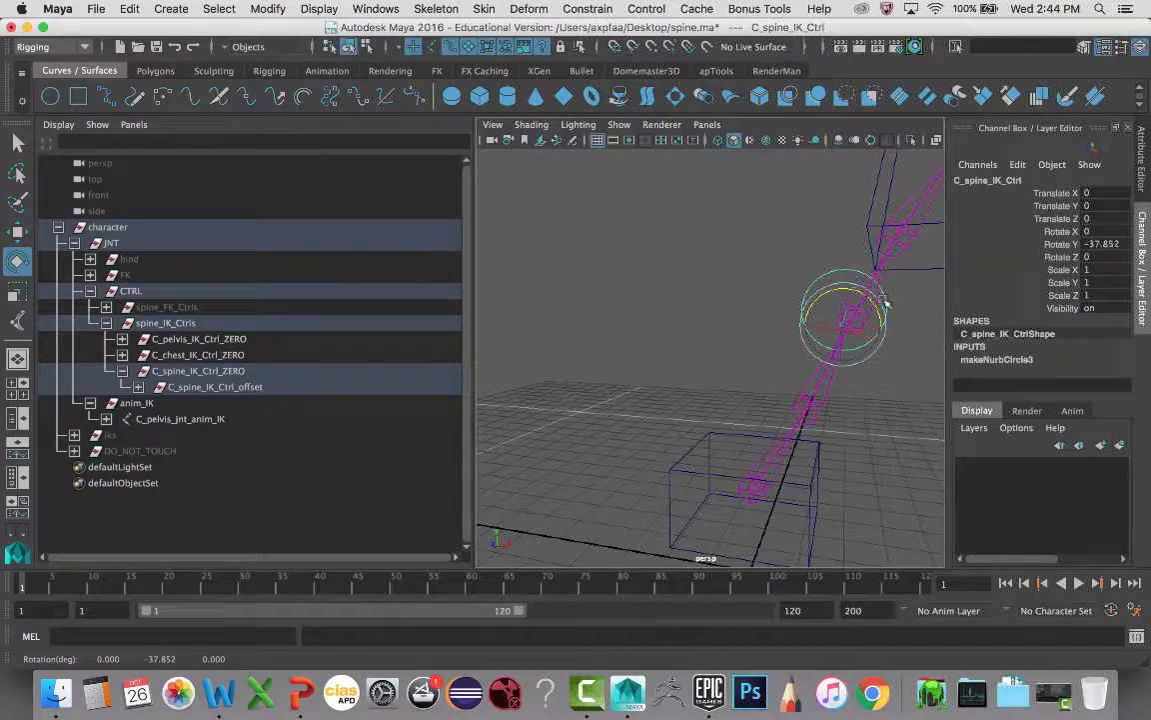
key("super+z")
- Move C_chest_IK_Ctrl to the opposite side, to about X -1.8, Y 5.2, Z -5.5
scroll(886, 297, "down", 5)
left_click(824, 292)
key("w")
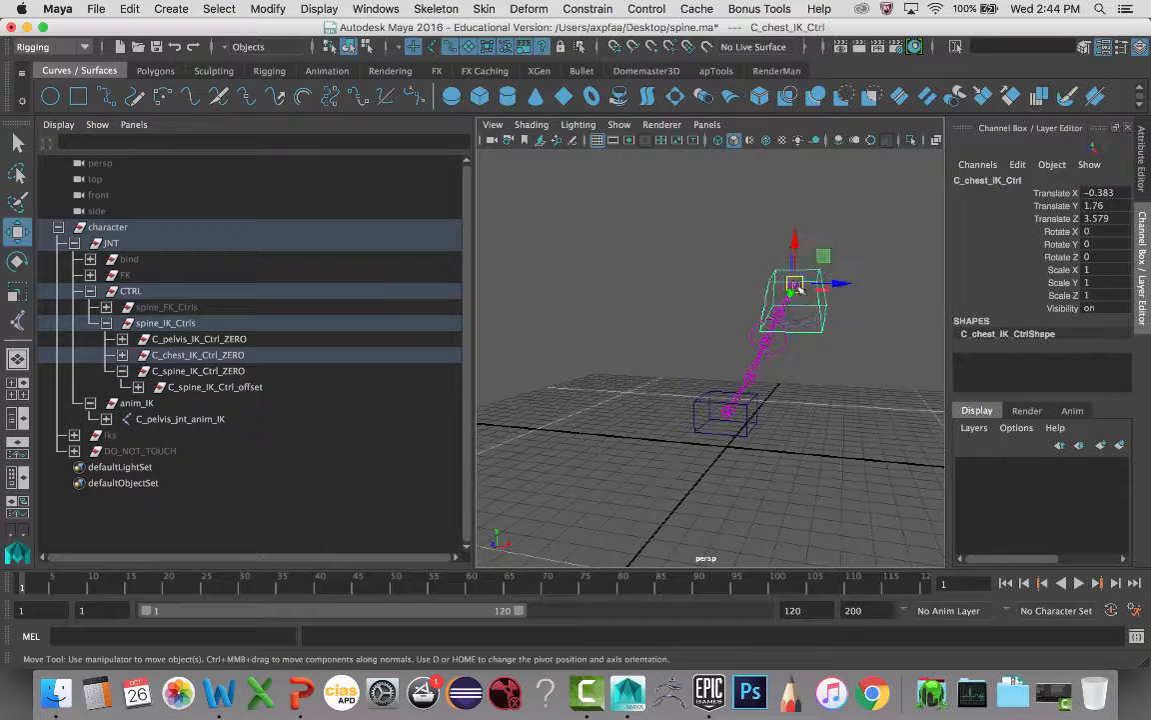
left_click_drag(797, 287, 594, 343)
- Move C_spine_IK_Ctrl to about X -0.4, Y 0.4, Z -1 and test-rotate it, undoing the rotation
left_click(667, 361)
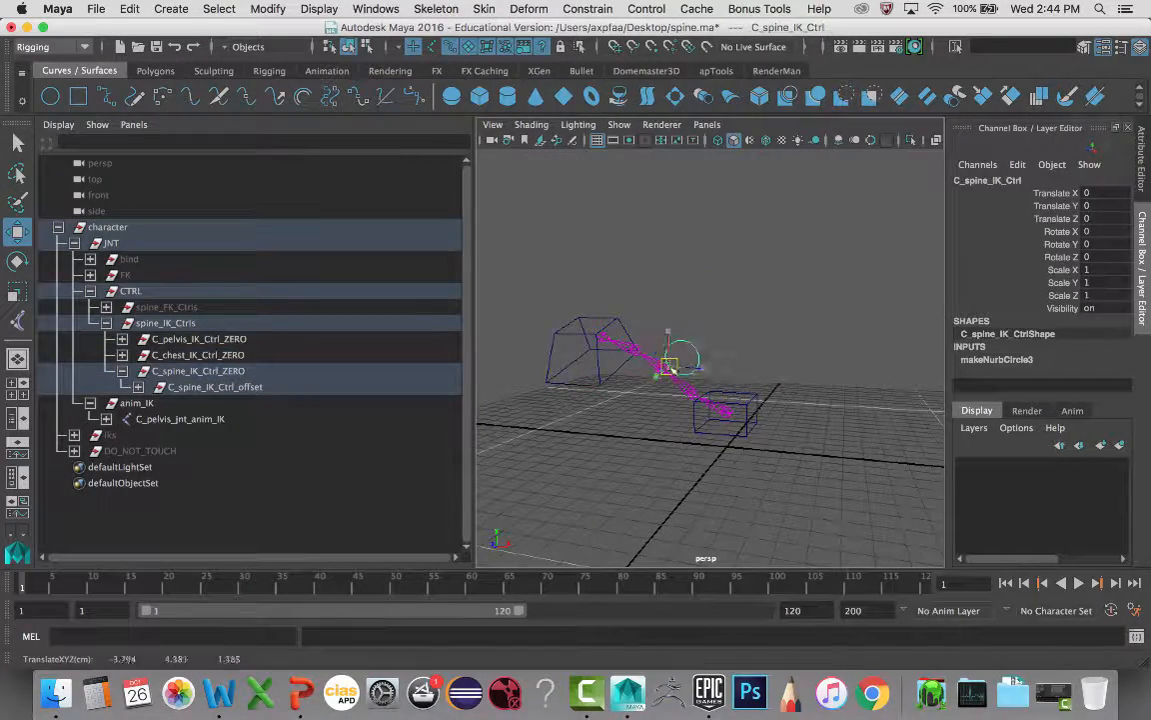
mouse_move(670, 364)
left_mouse_down()
mouse_move(651, 374)
mouse_move(685, 366)
mouse_move(665, 384)
left_mouse_up()
key("e")
key("z")
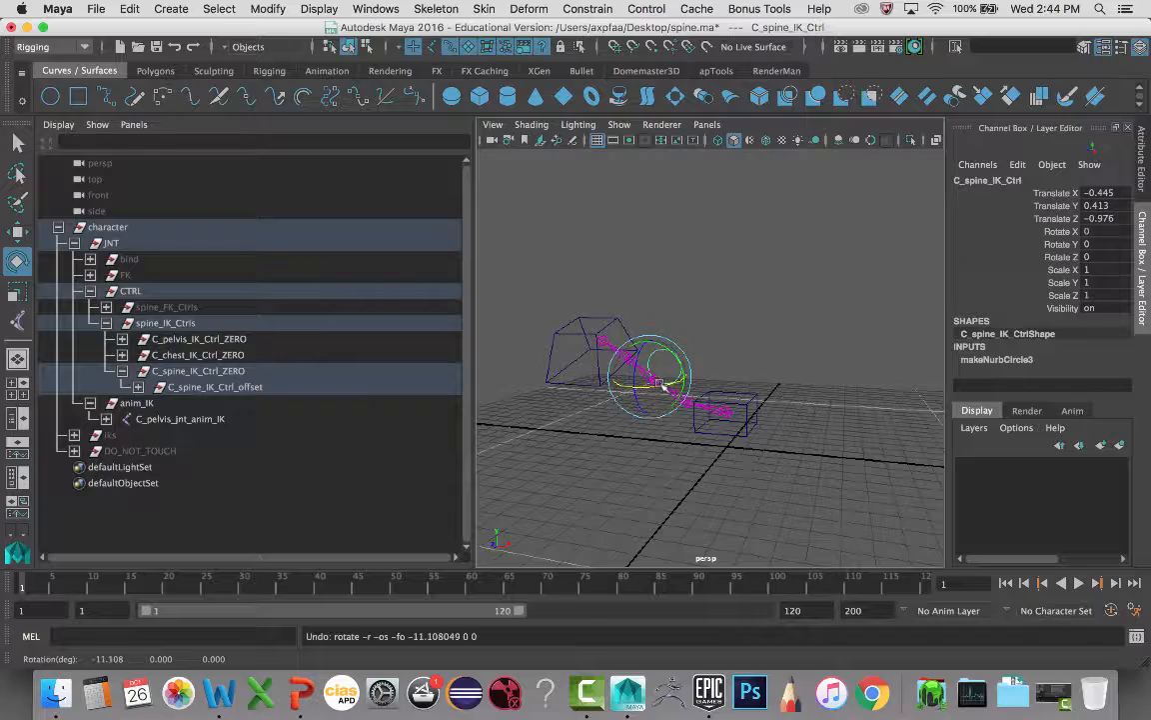
- Rotate C_chest_IK_Ctrl about 62 degrees in X to check how the bent spine responds
left_click_drag(603, 315, 637, 344, "alt")
left_click(589, 359)
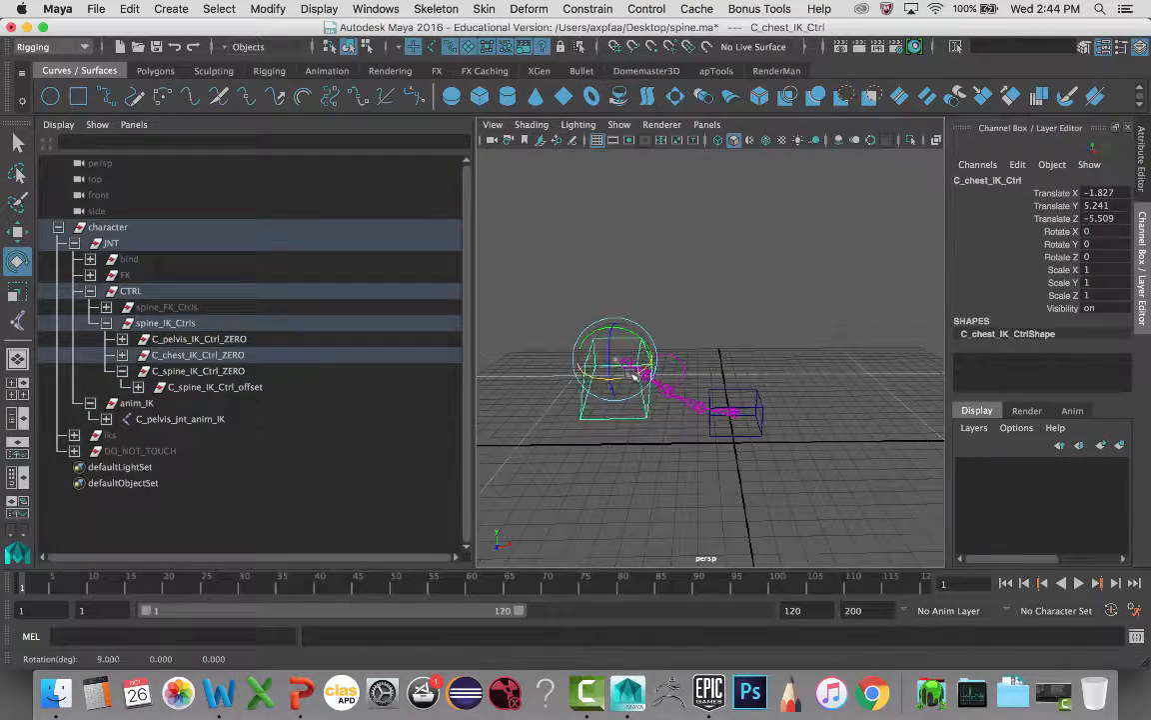
left_click_drag(665, 370, 601, 419, "alt")
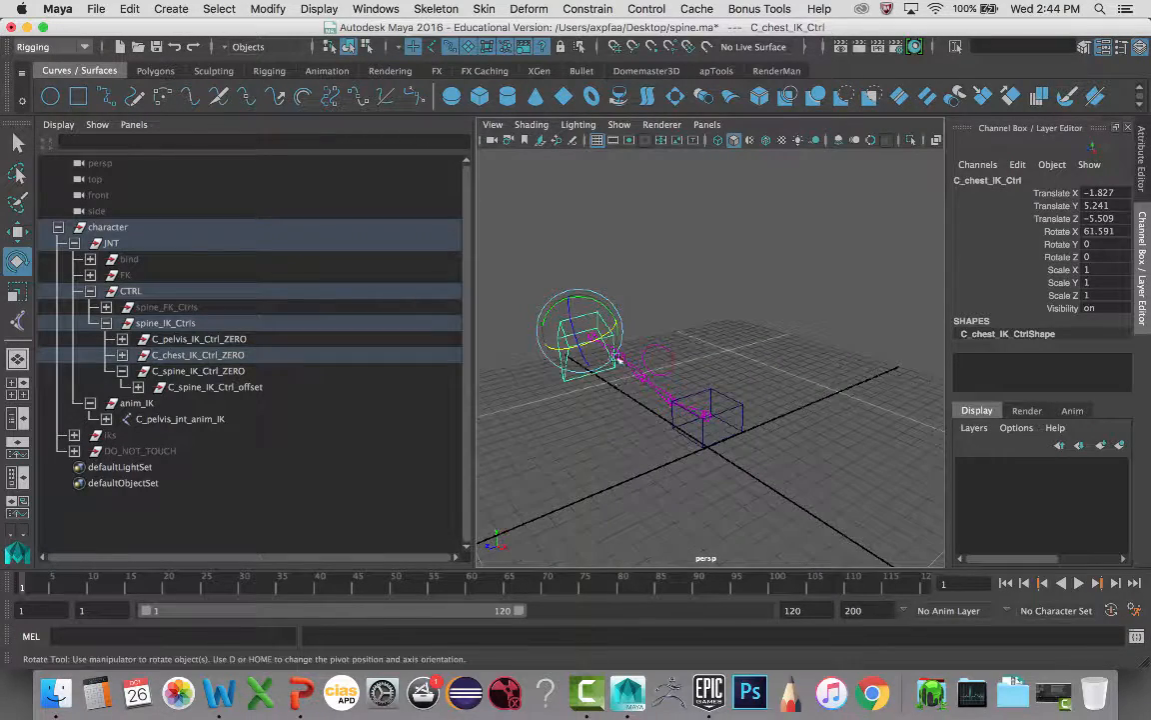
- Try another rotation of C_chest_IK_Ctrl, undoing it together with the preceding test rotations and moves of the chest and spine IK controls
left_click_drag(601, 345, 619, 334)
key("ctrl+z")
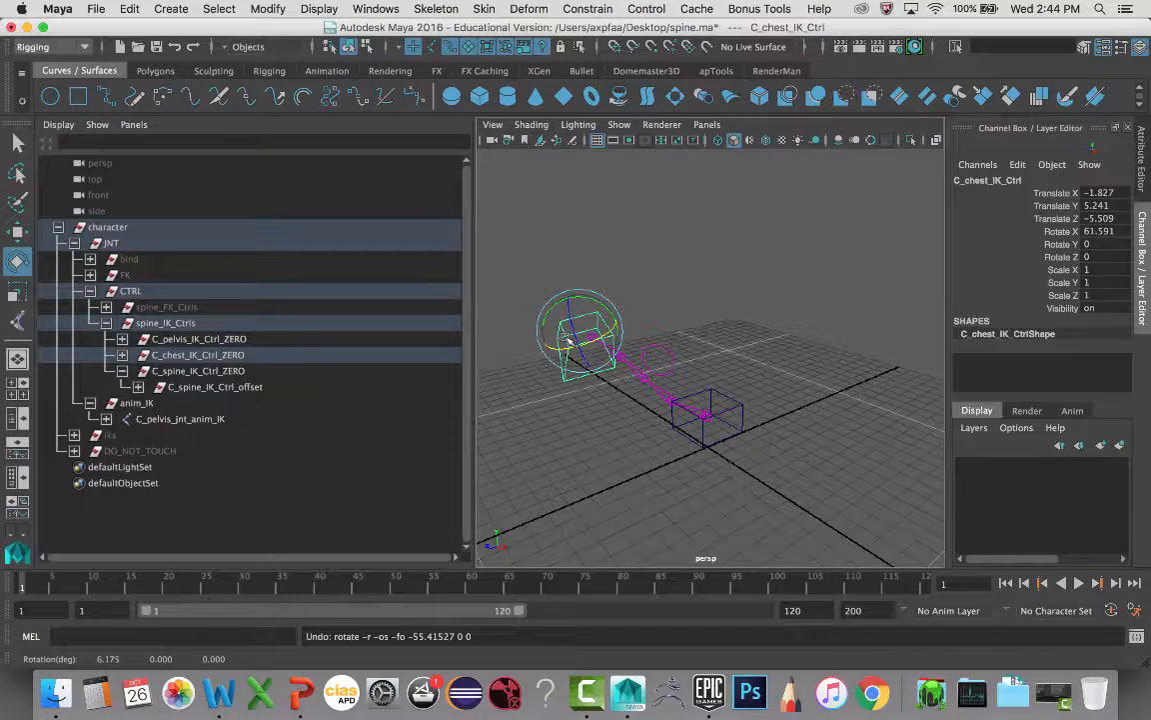
key("ctrl+z")
key("ctrl+z")
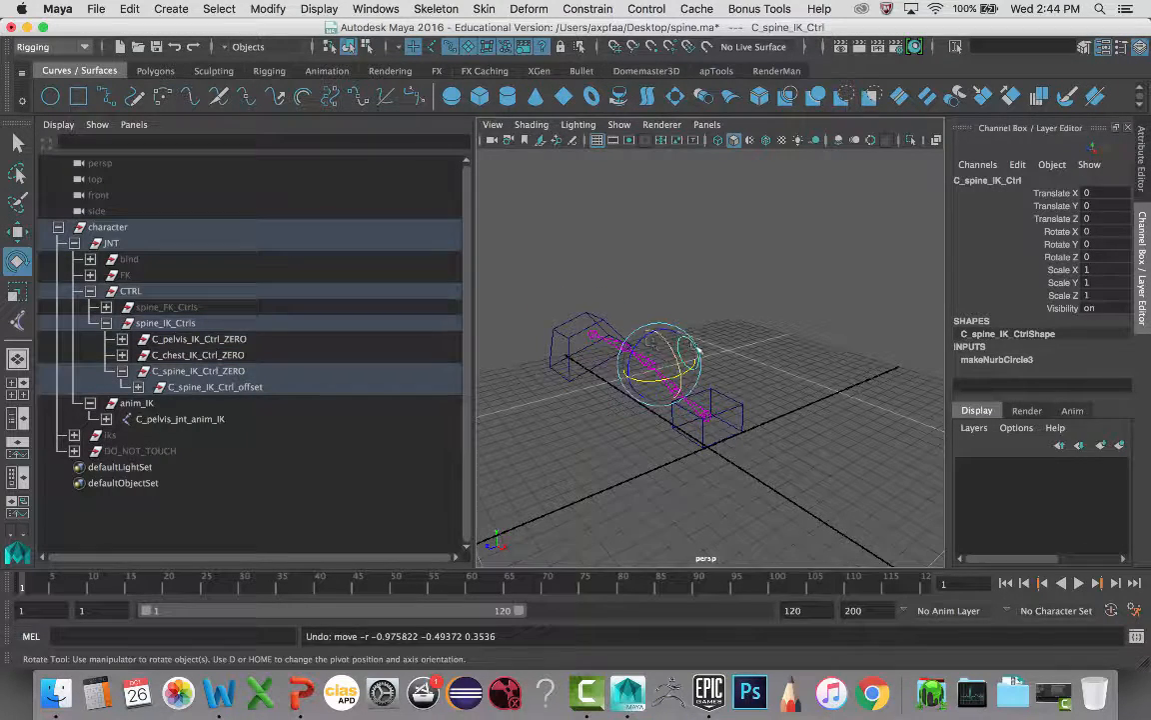
key("ctrl+z")
key("ctrl+z")
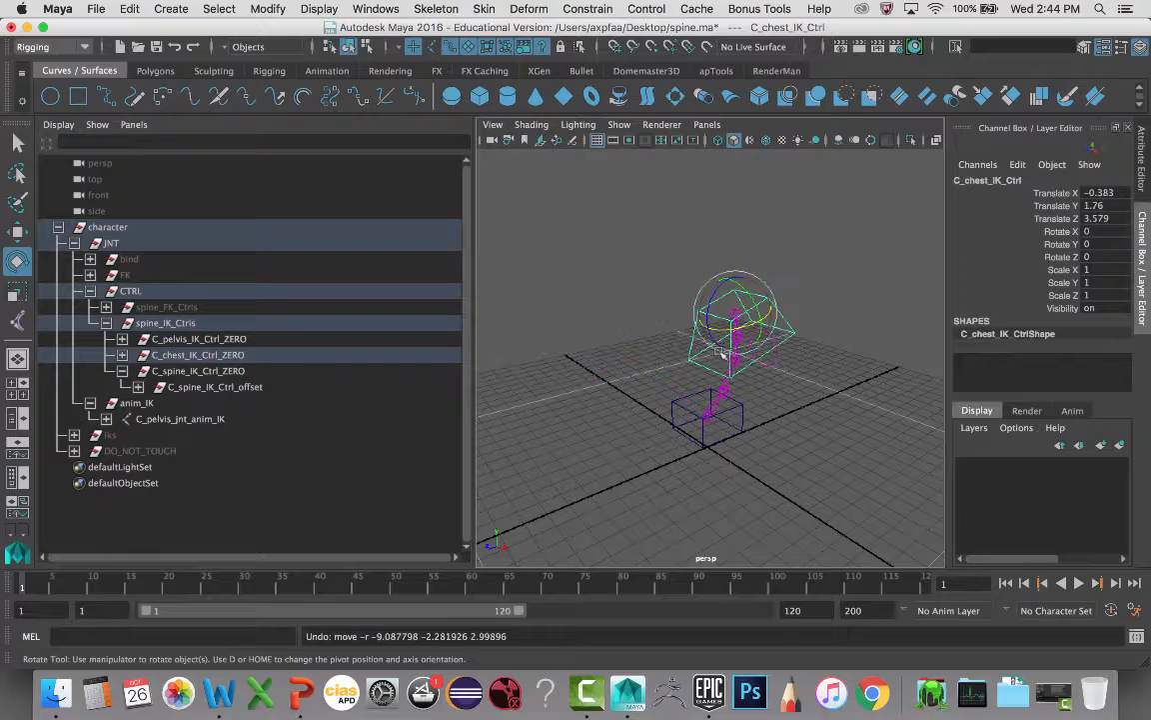
left_click_drag(720, 357, 673, 324, "alt")
key("ctrl+z")
key("ctrl+z")
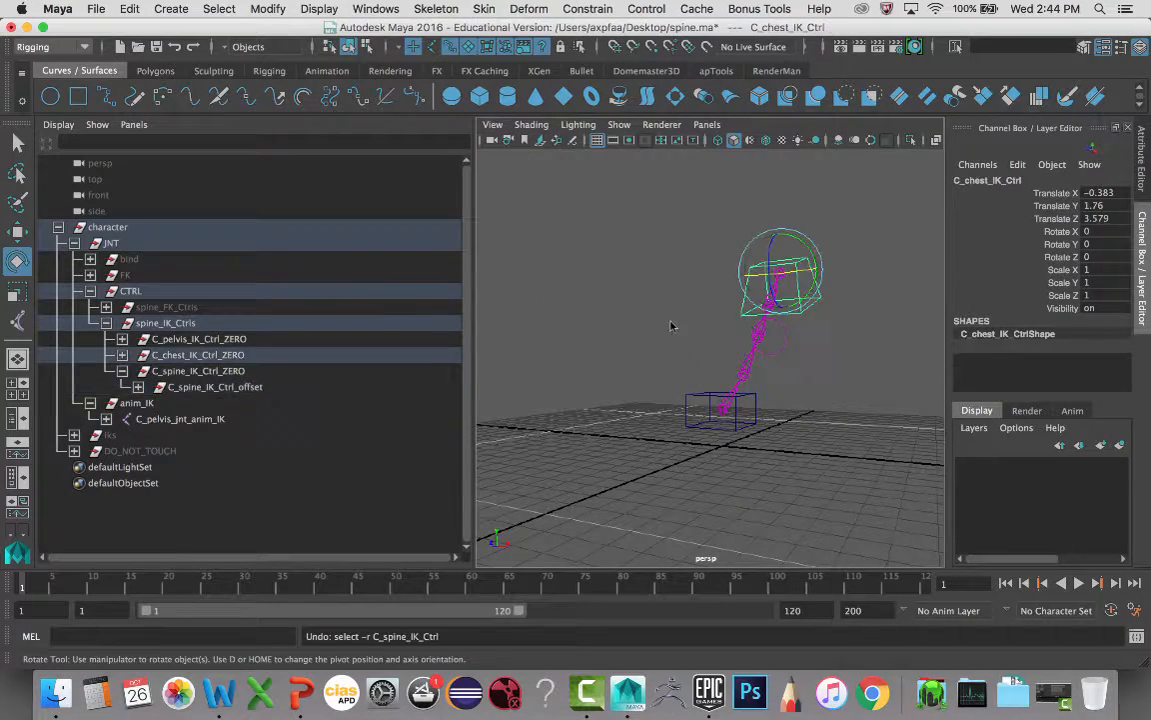
- Set Translate X, Y and Z of both C_spine_IK_Ctrl and C_chest_IK_Ctrl to 0 and check the spine from several angles
left_click(778, 323)
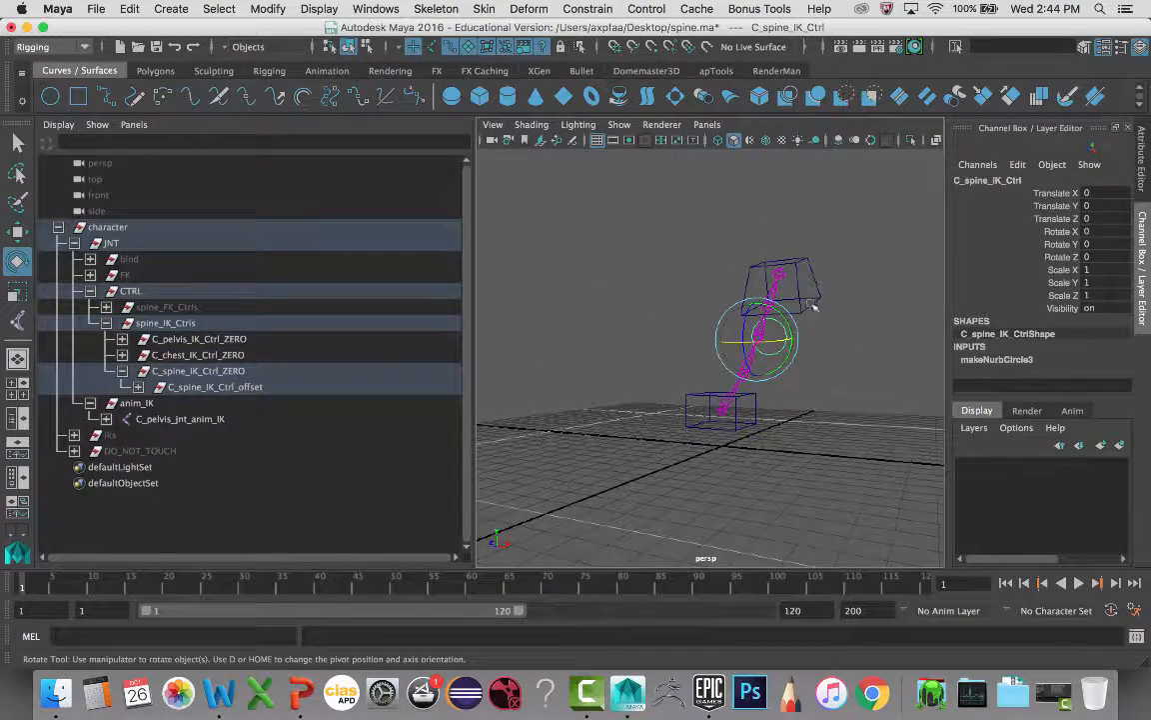
left_click(810, 302, "shift")
left_click_drag(1104, 195, 1107, 216)
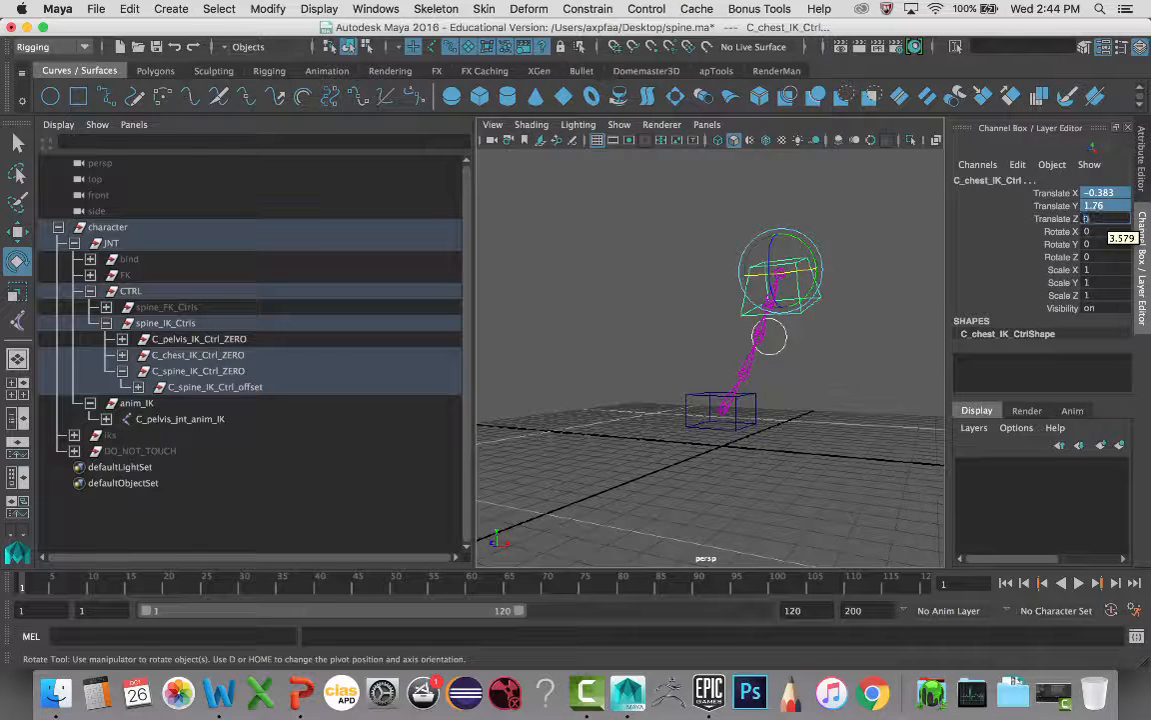
type("0")
key("Return")
left_click(801, 367)
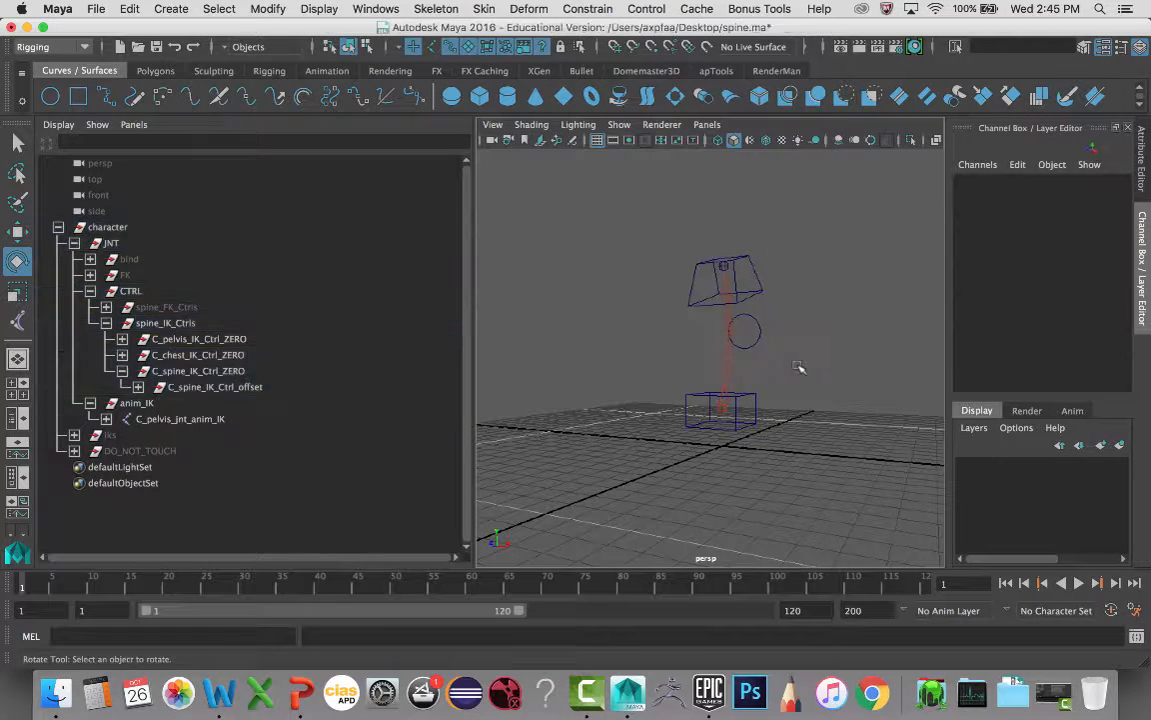
left_click_drag(802, 367, 765, 335, "alt")
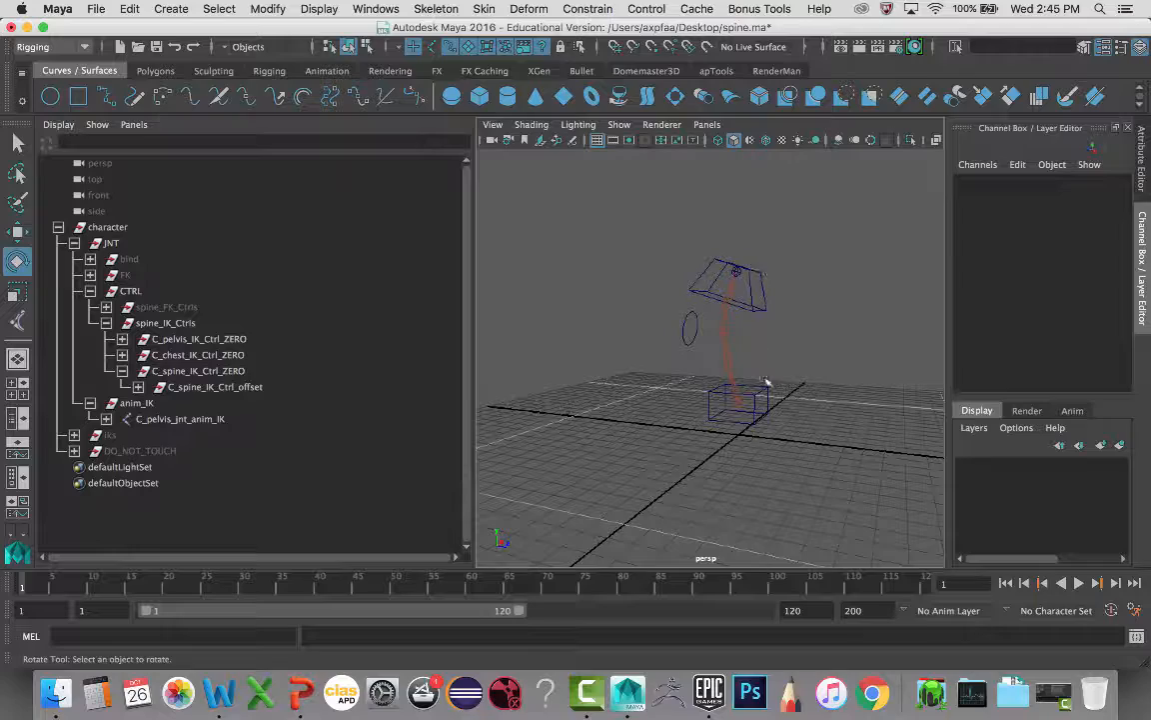
left_click_drag(767, 383, 829, 297, "alt")
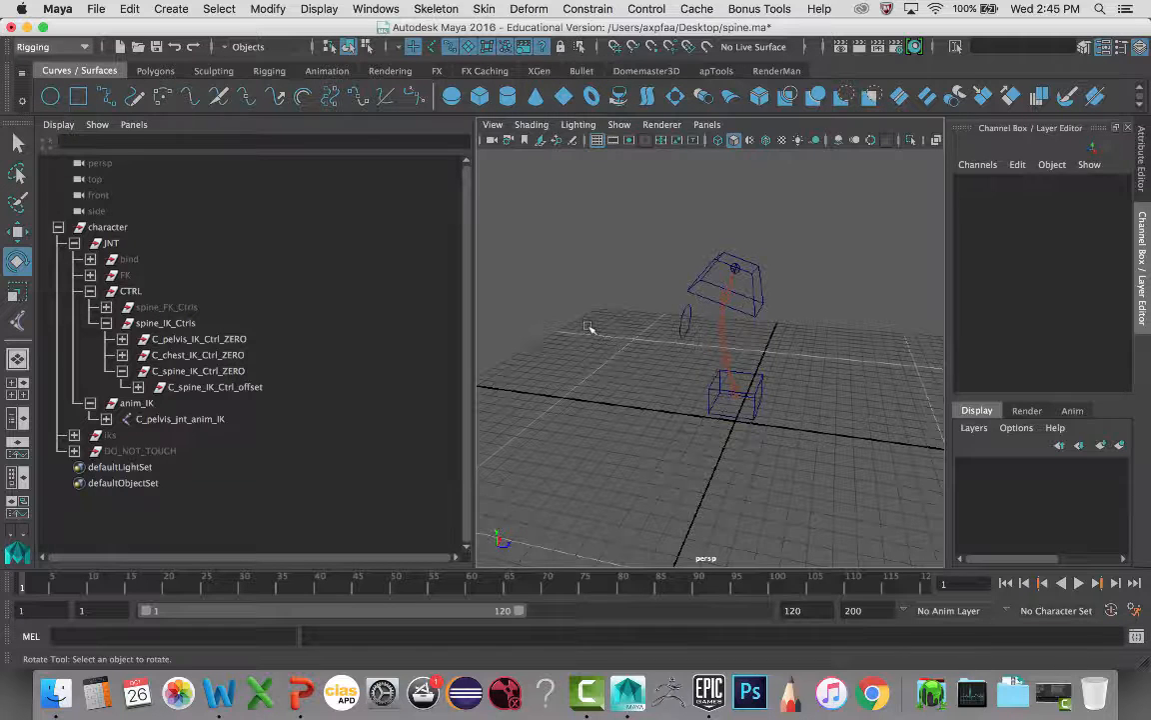